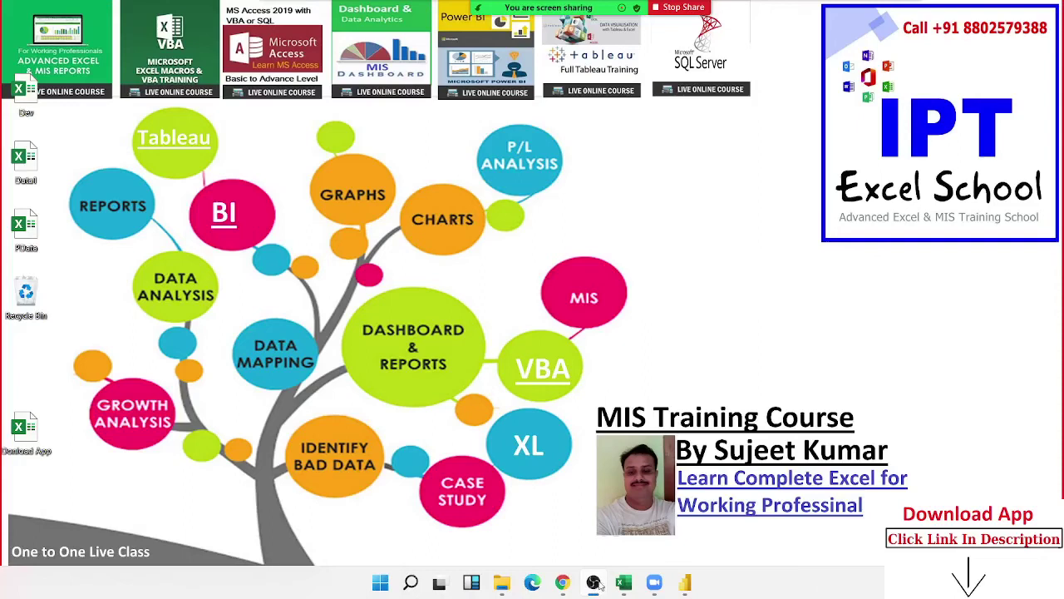
Bring up the Text-Date- Test (1) workbook window from the Excel taskbar preview.
mouse_move(624, 587)
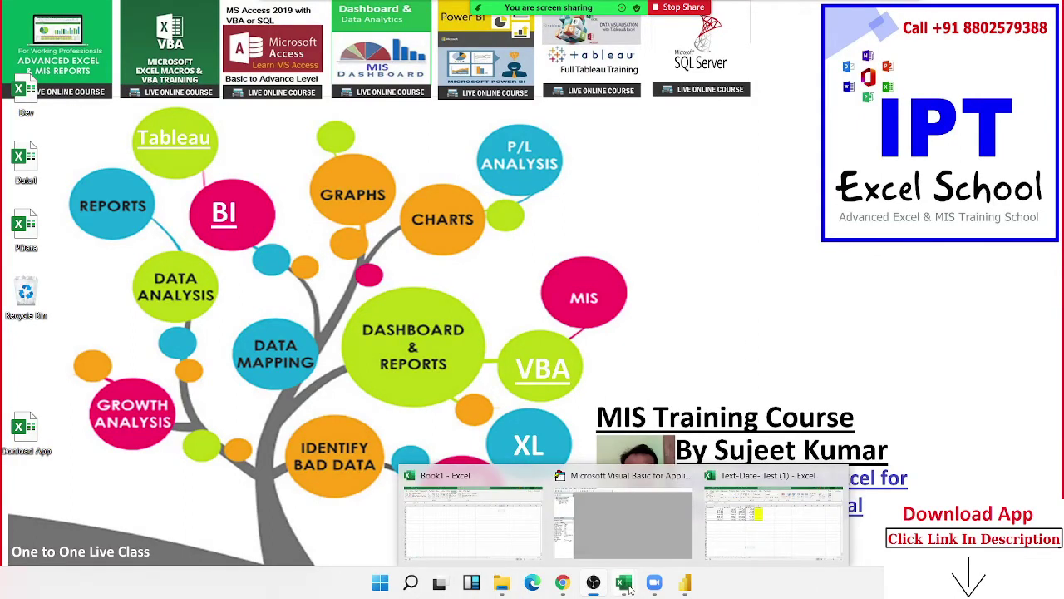
left_click(774, 517)
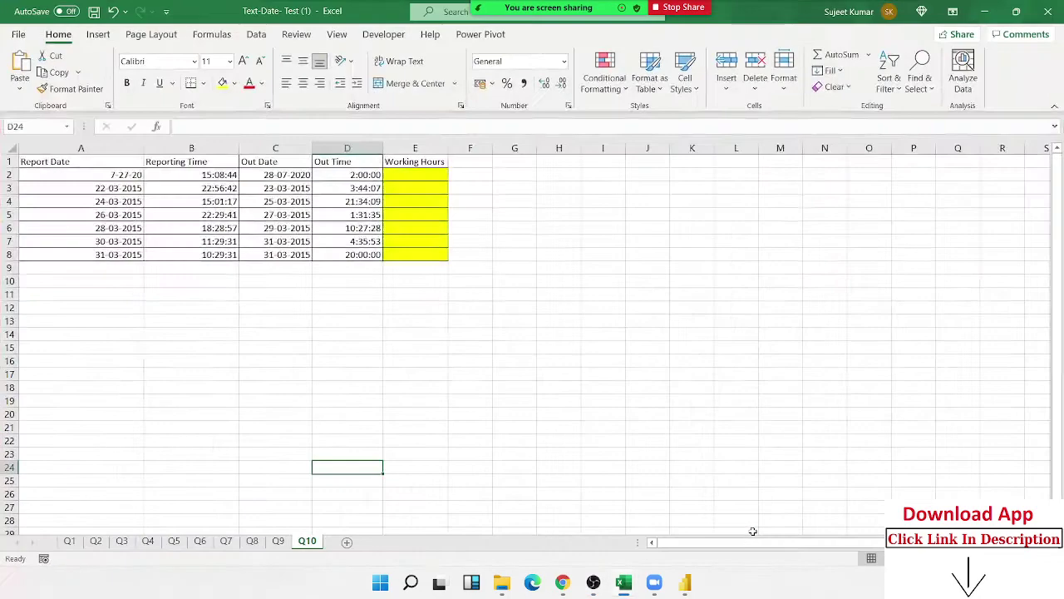
Switch to sheet Q1 with the Flight Classes letter counts and select an empty cell.
left_click(70, 545)
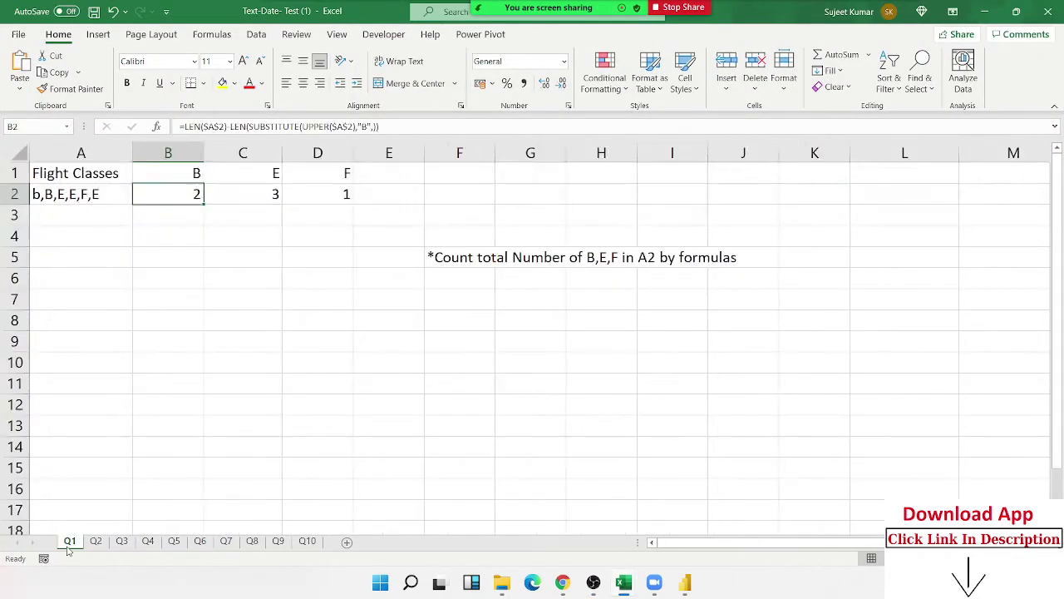
left_click(273, 425)
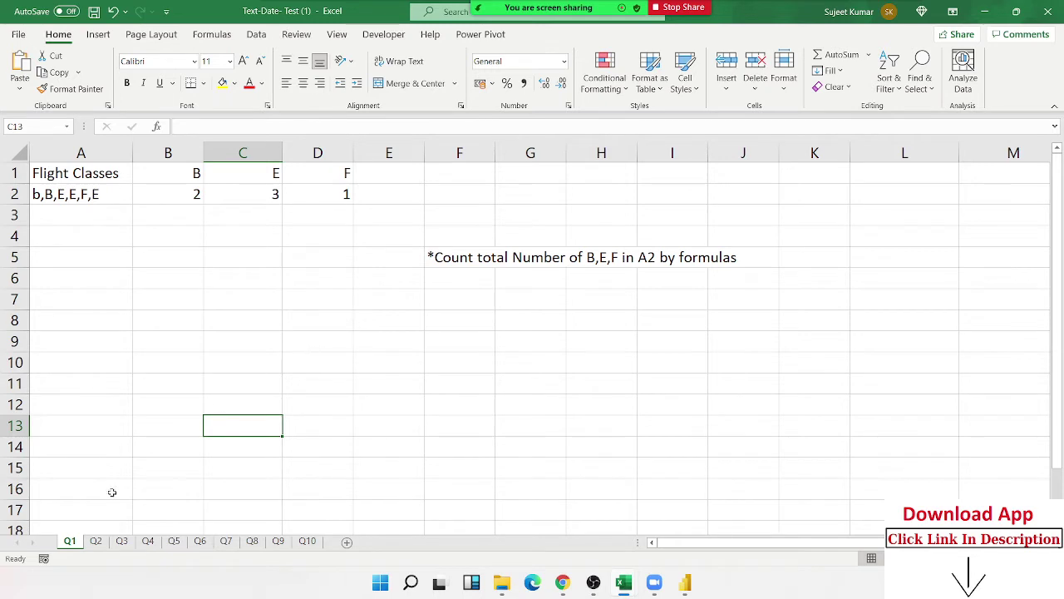
On sheet Q2, autofit column A to the longest full name.
left_click(95, 541)
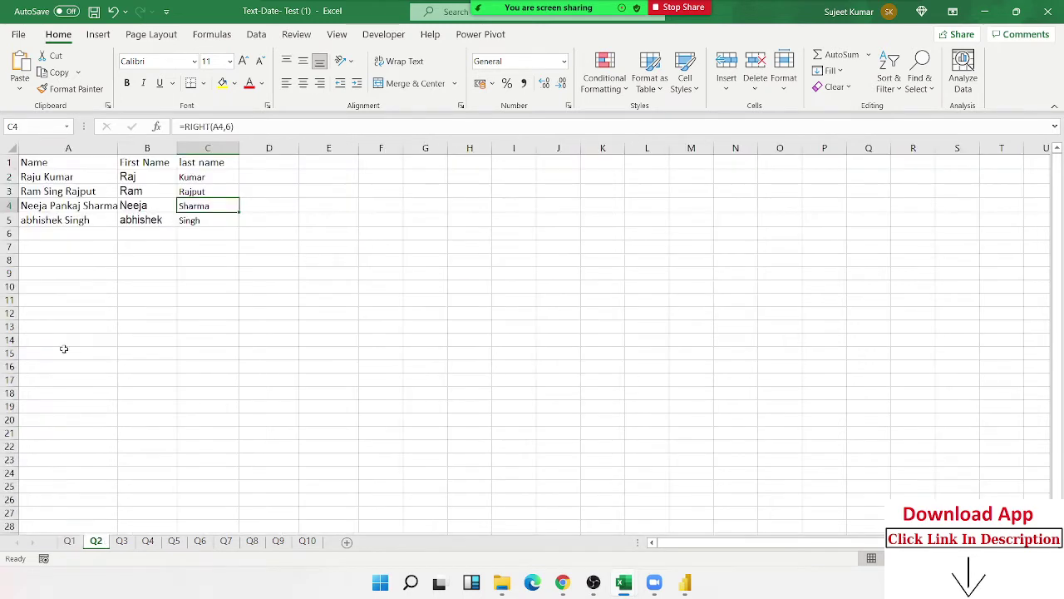
left_click(83, 189)
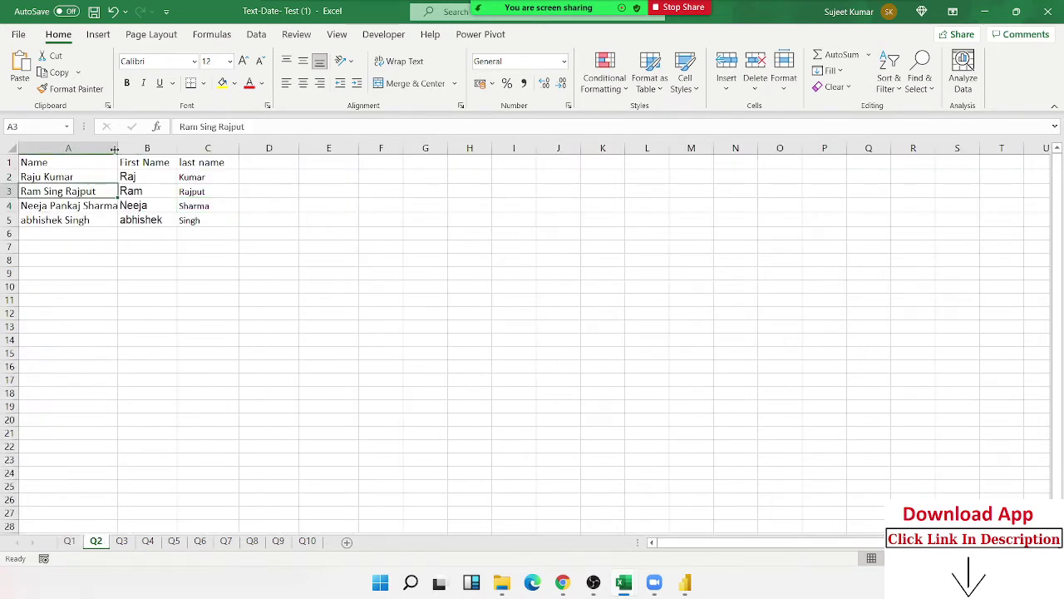
double_click(114, 149)
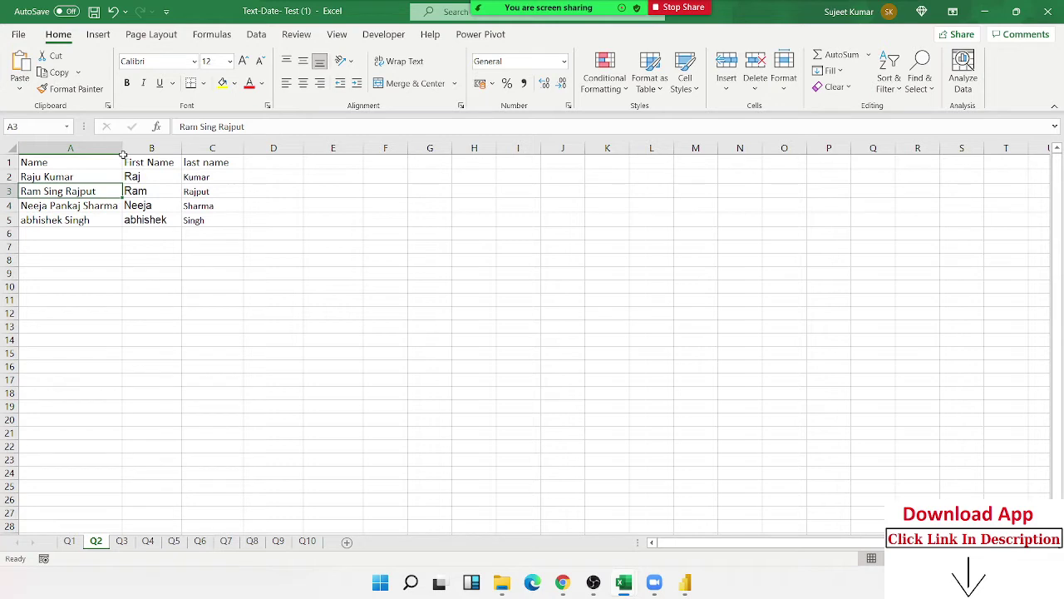
Clear the existing first-name and last-name results in B2:C5.
key("Up")
key("Right")
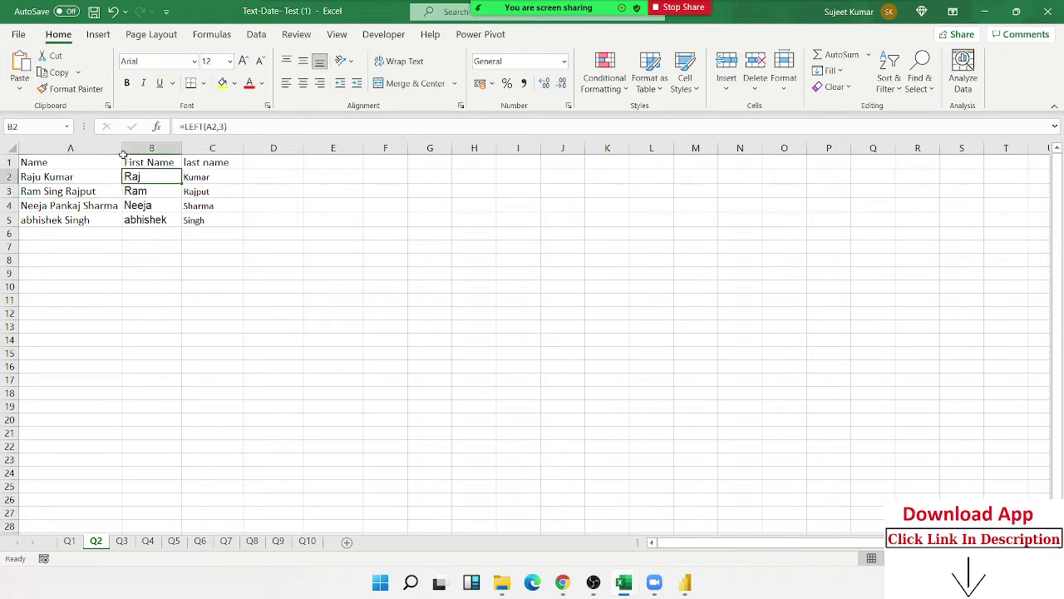
key("shift+Right")
key("shift+Down")
key("shift+Down")
key("shift+Down")
key("Delete")
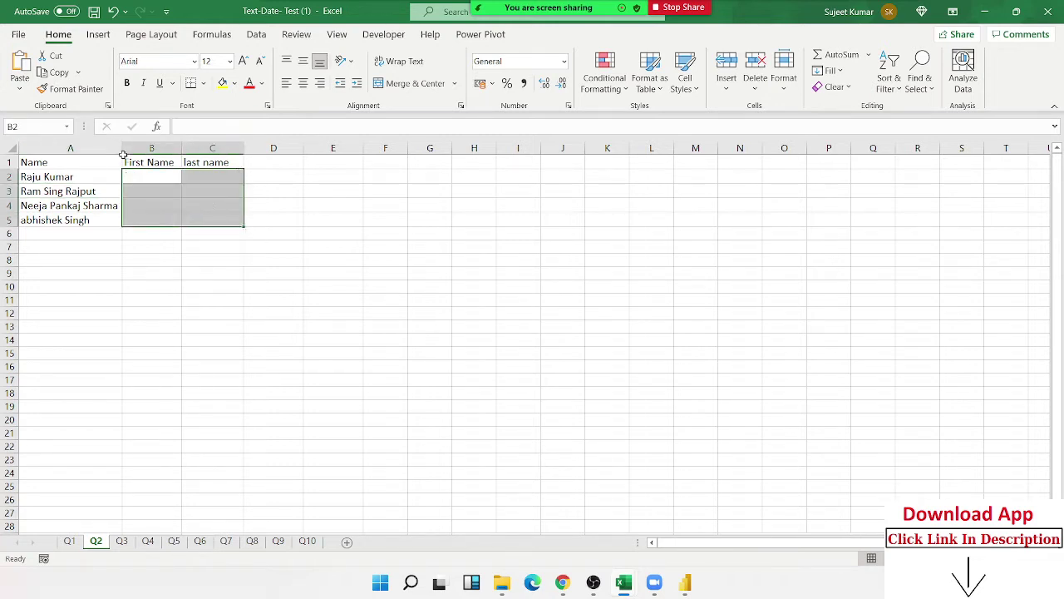
key("Left")
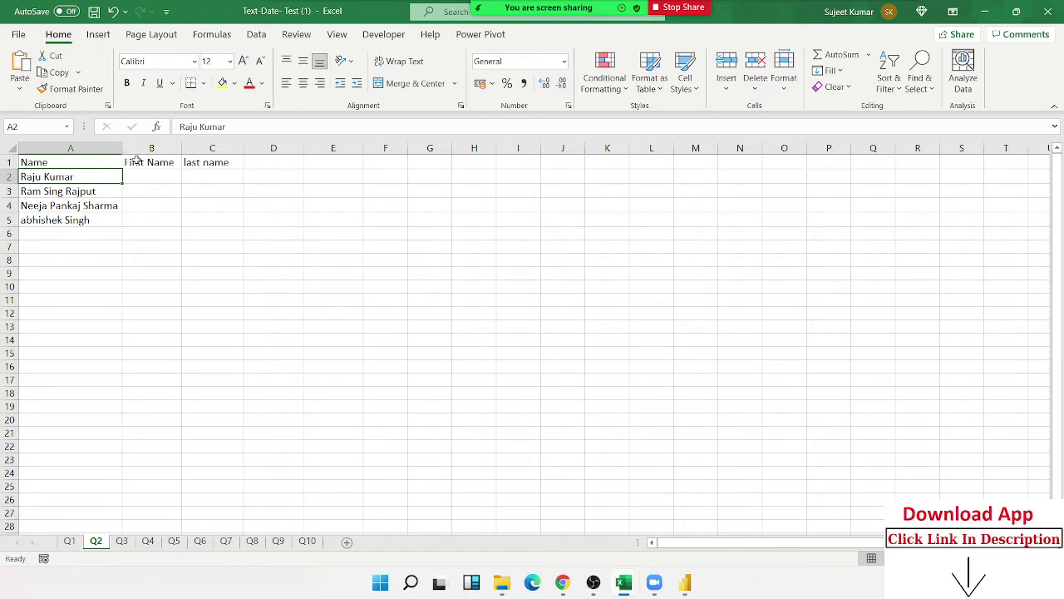
Enter =FIND(" ",A2,1) in B3 to return the space position 5.
key("Right")
key("Down")
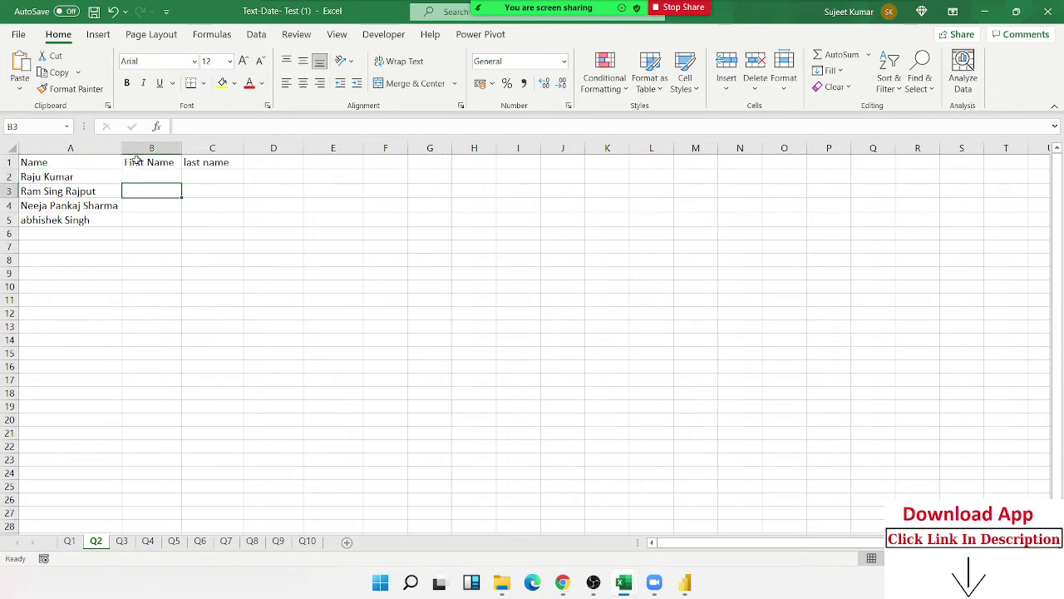
type("=find")
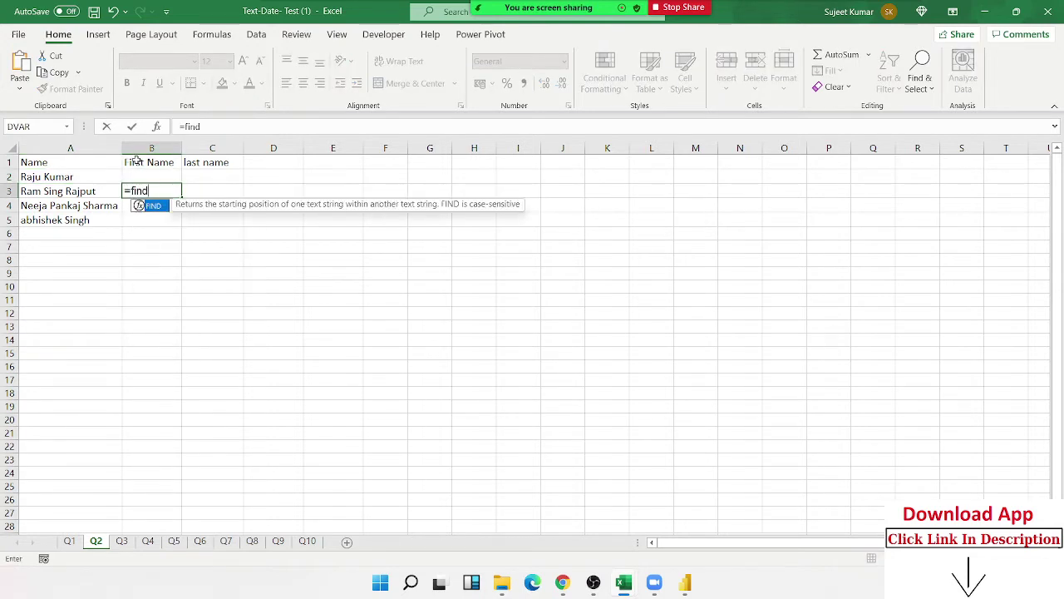
key("Tab")
type("\"")
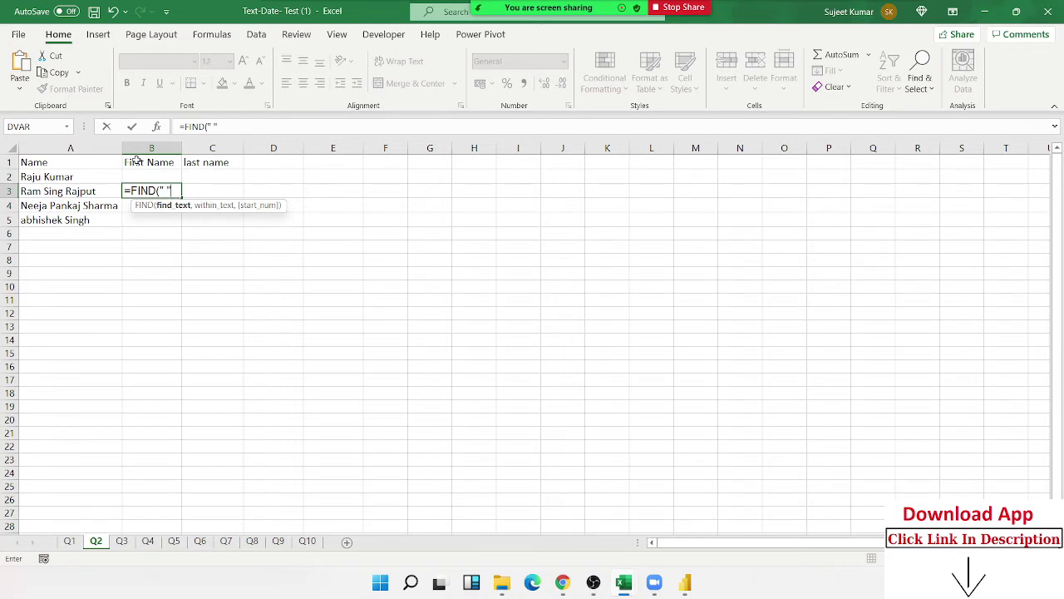
type(",")
key("Up")
key("Left")
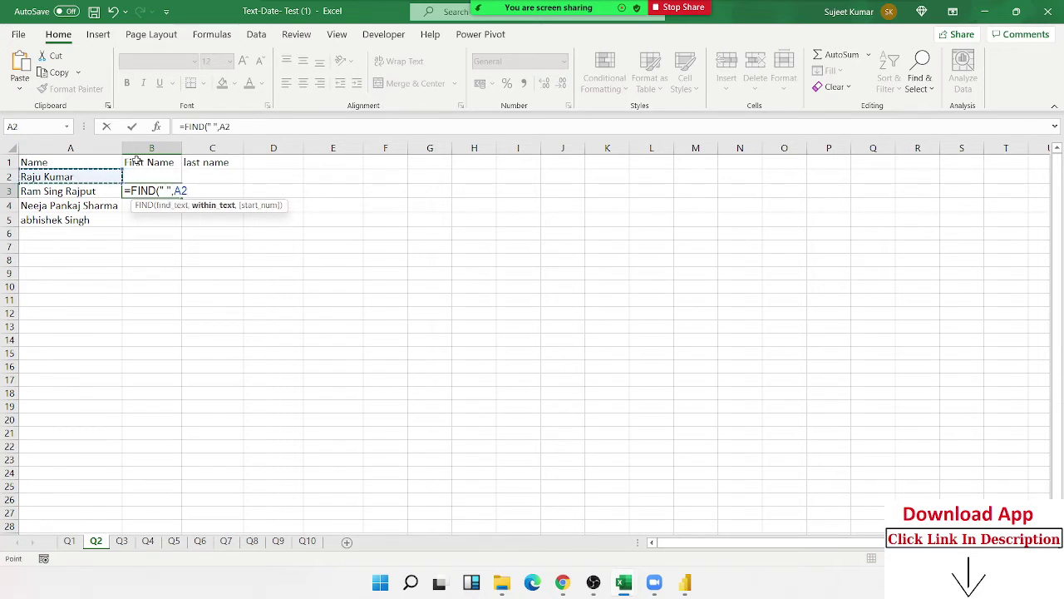
type(",1")
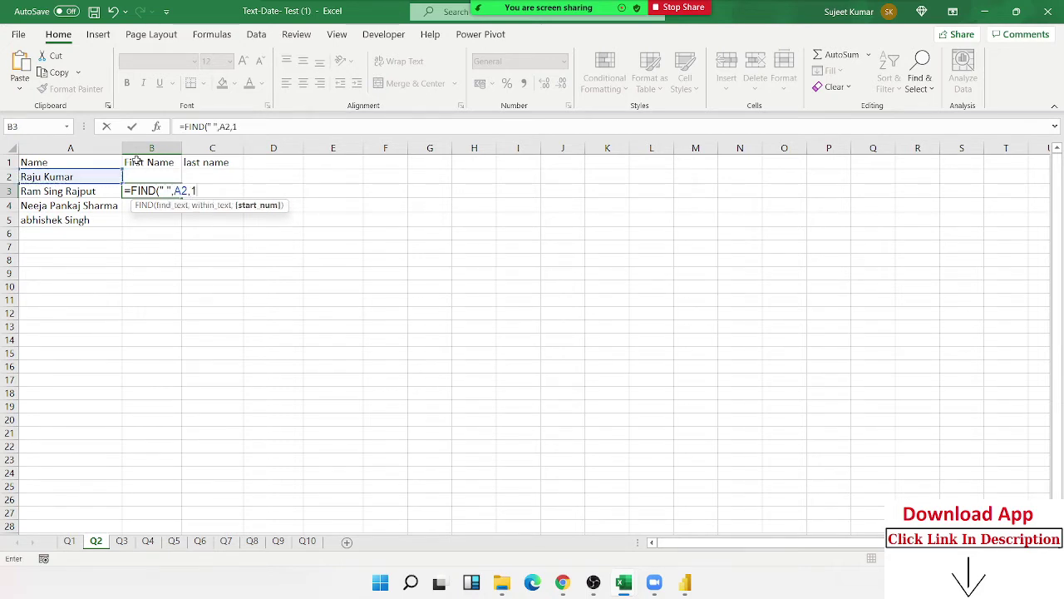
key("Return")
key("Up")
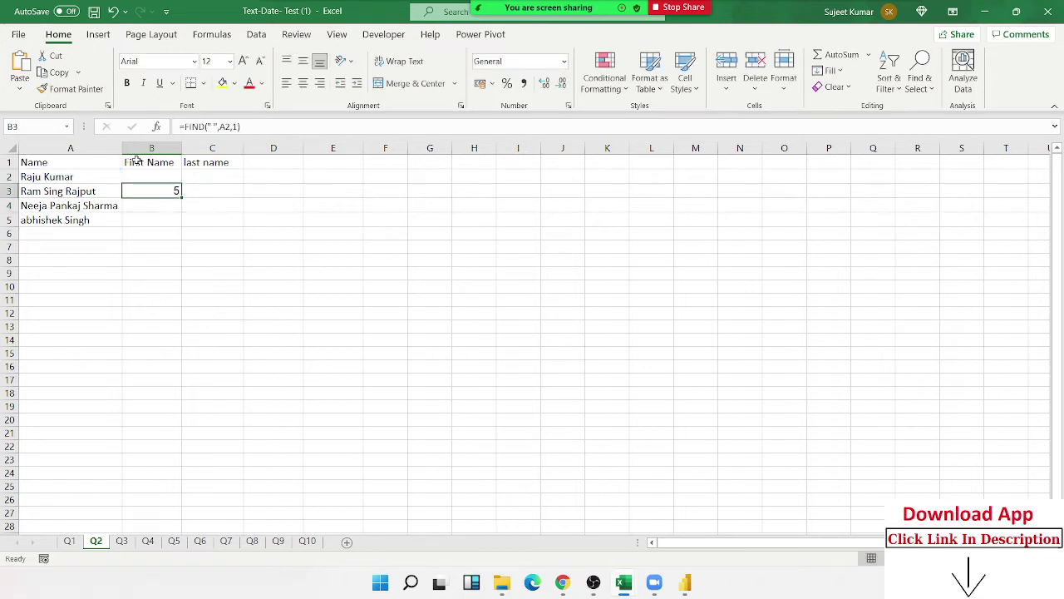
key("F2")
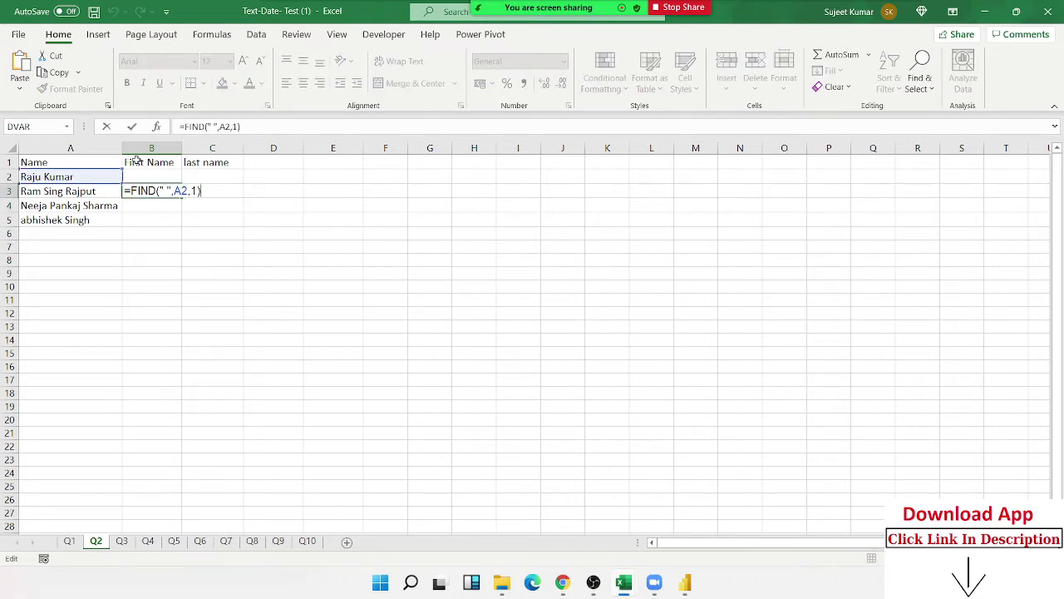
key("Escape")
Enter =LEFT(A2,B3) in B2 so it shows the first name Raju.
key("Up")
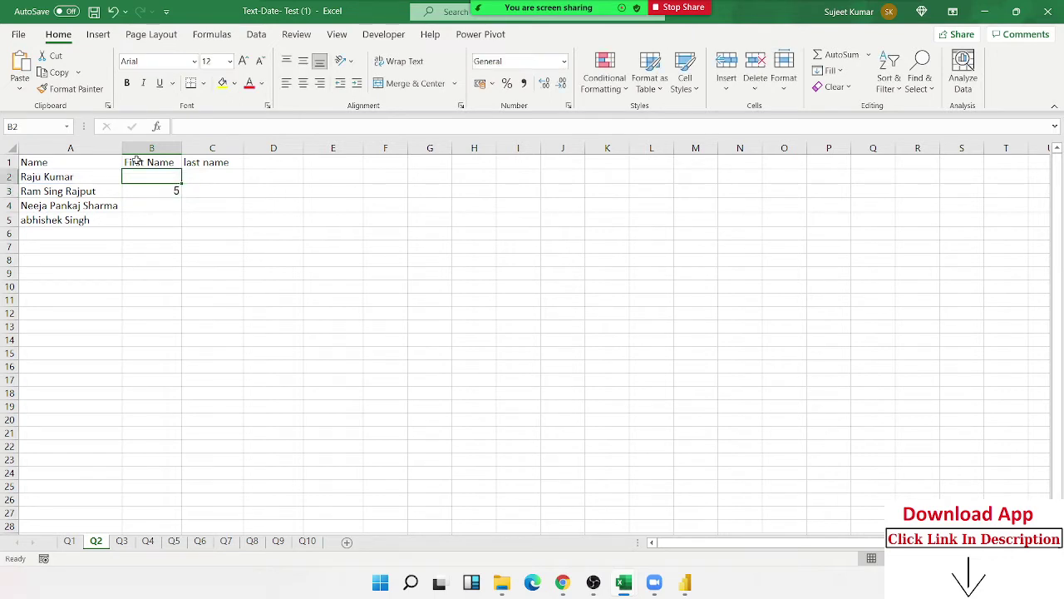
type("=le")
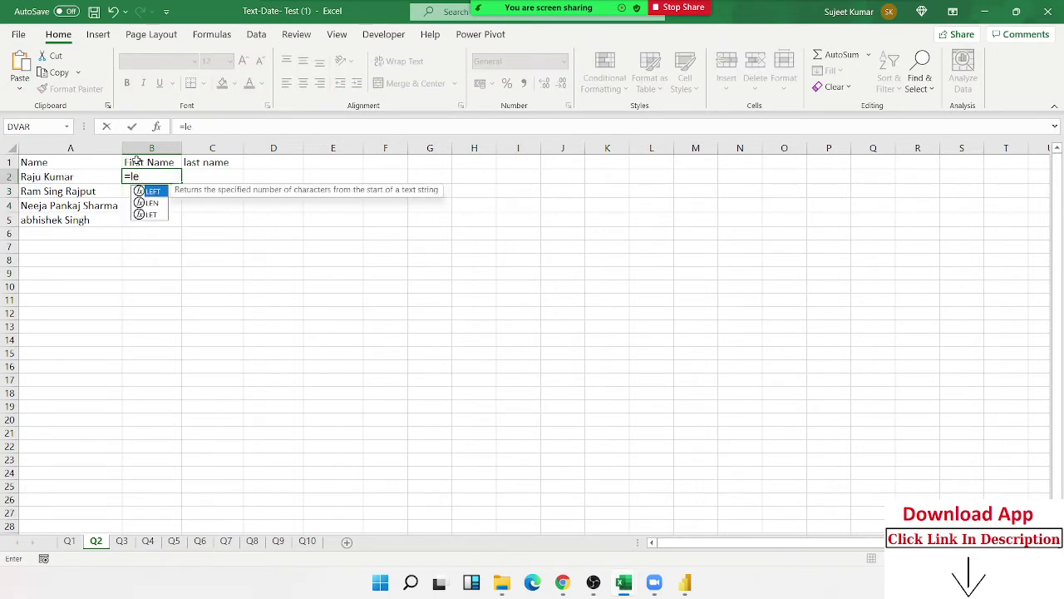
key("Tab")
key("Left")
type(",")
key("Down")
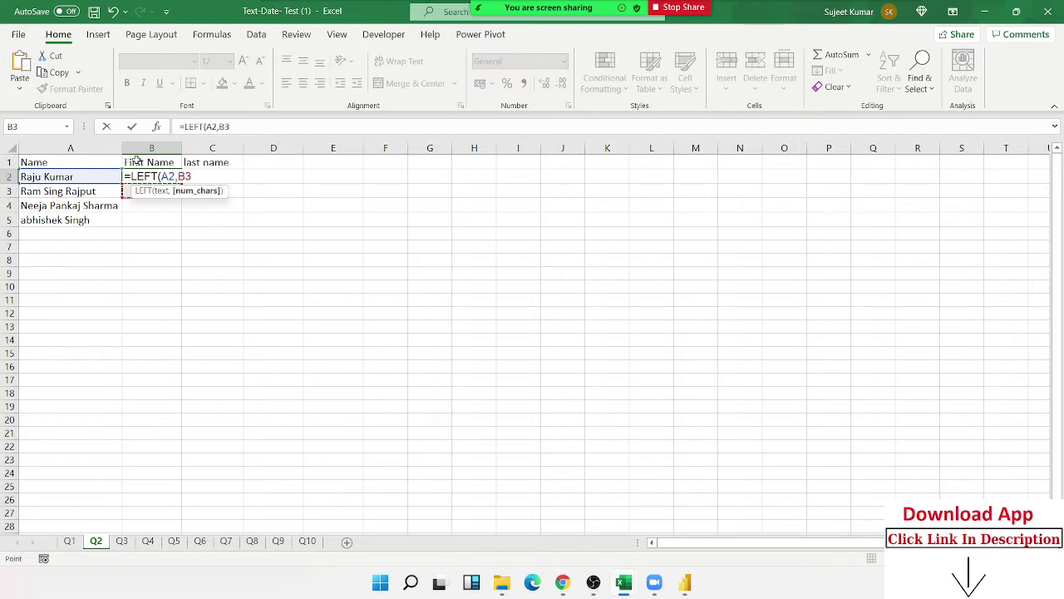
key("Return")
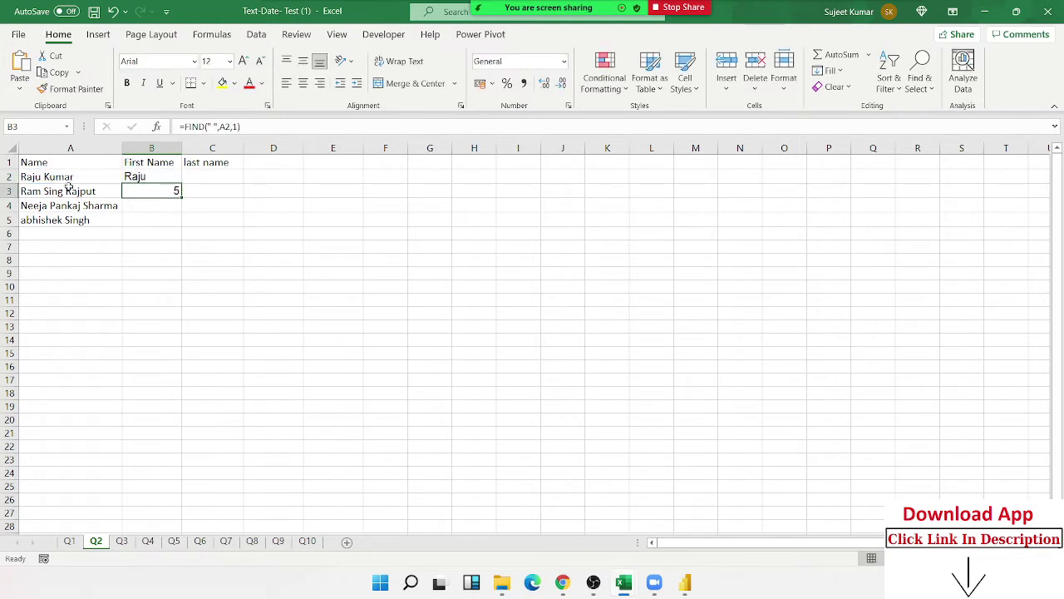
Edit the name in A2 so the first name reads Rajender.
double_click(38, 176)
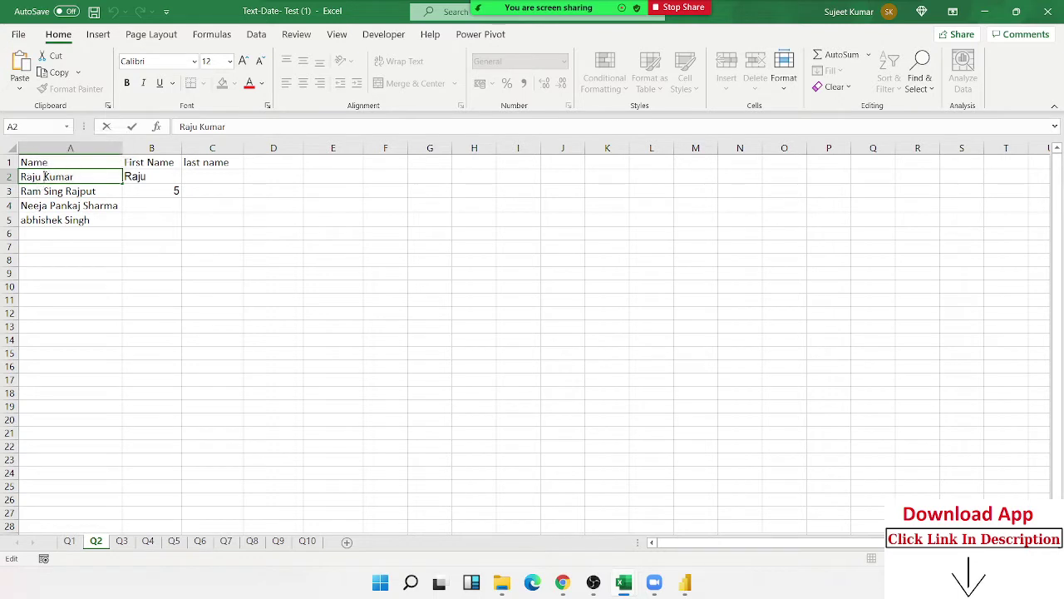
key("BackSpace")
type("en")
type("der")
key("Return")
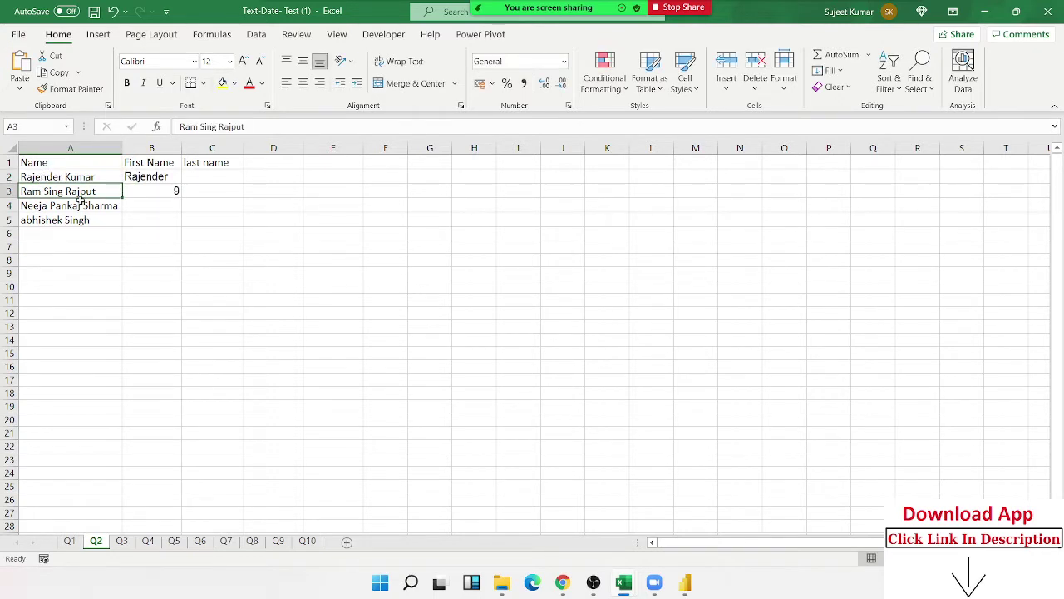
Replace the B3 reference in B2 with the FIND expression, making =LEFT(A2,FIND(" ",A2,1)).
left_click(141, 191)
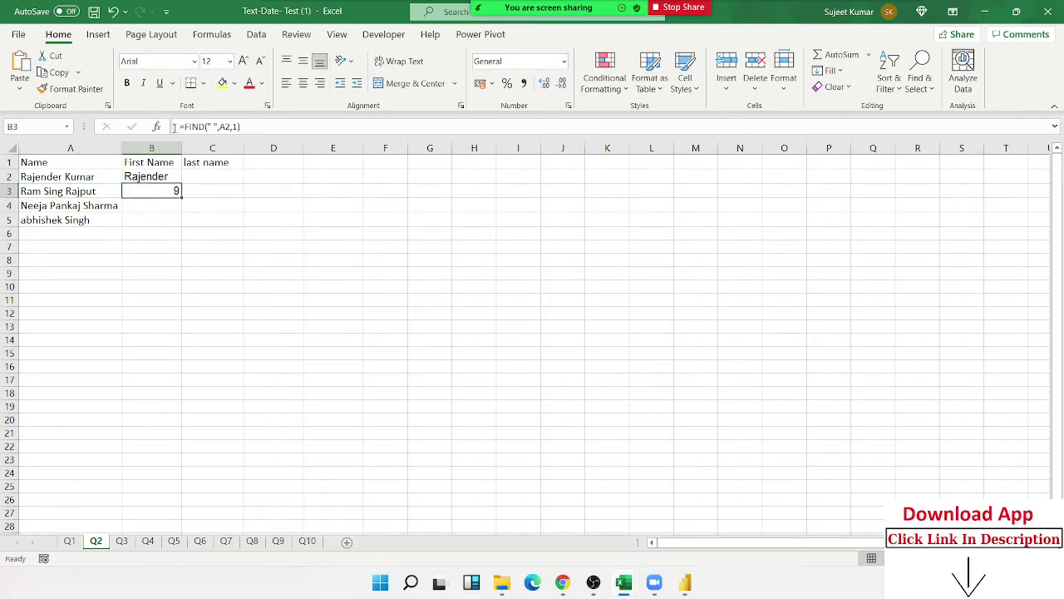
left_click_drag(184, 125, 241, 127)
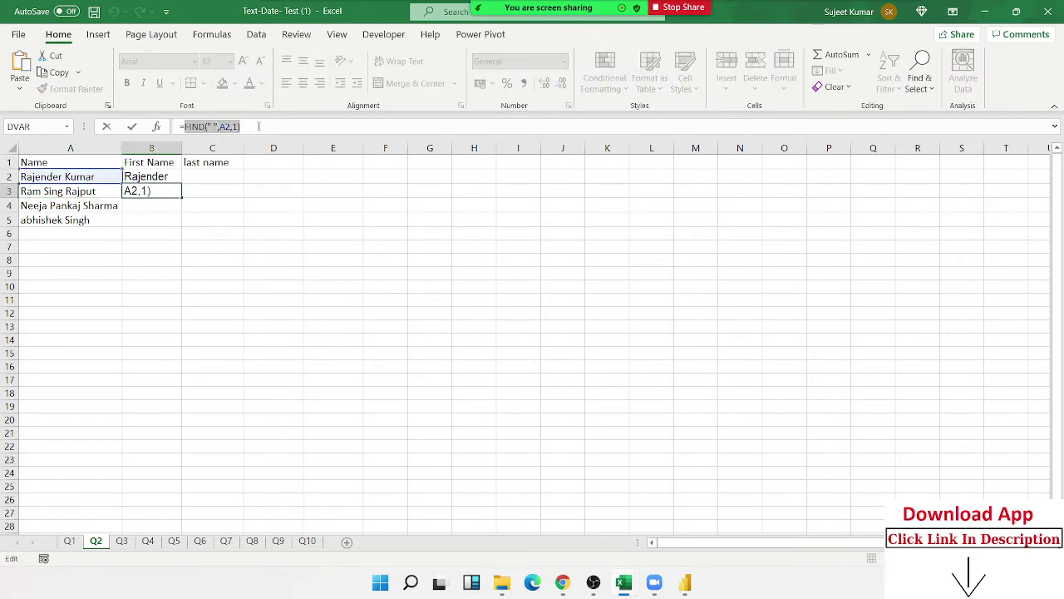
key("ctrl+c")
key("Escape")
left_click(166, 176)
double_click(184, 176)
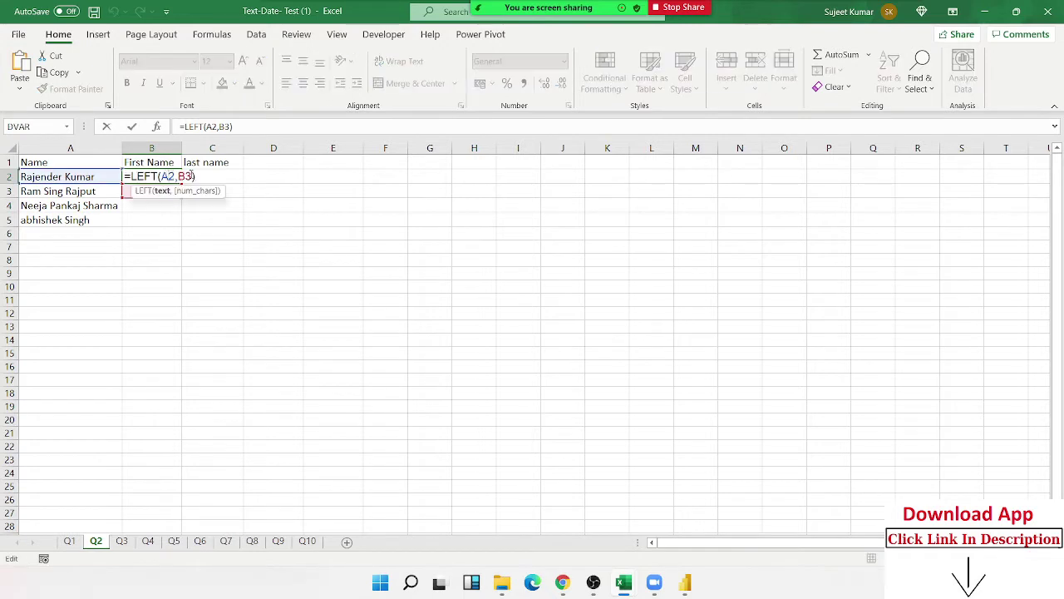
double_click(185, 176)
key("ctrl+v")
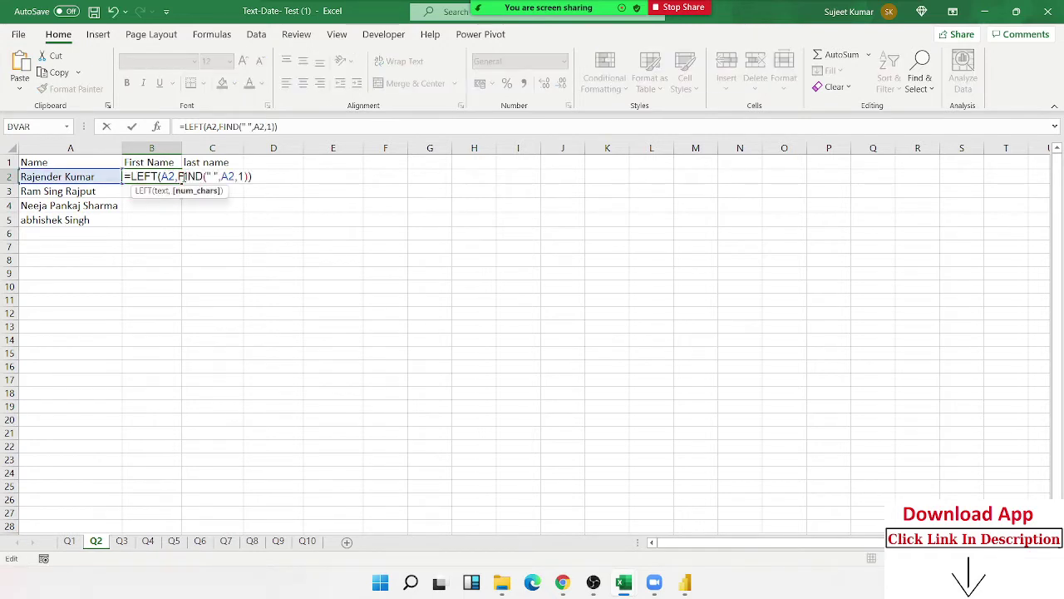
key("Return")
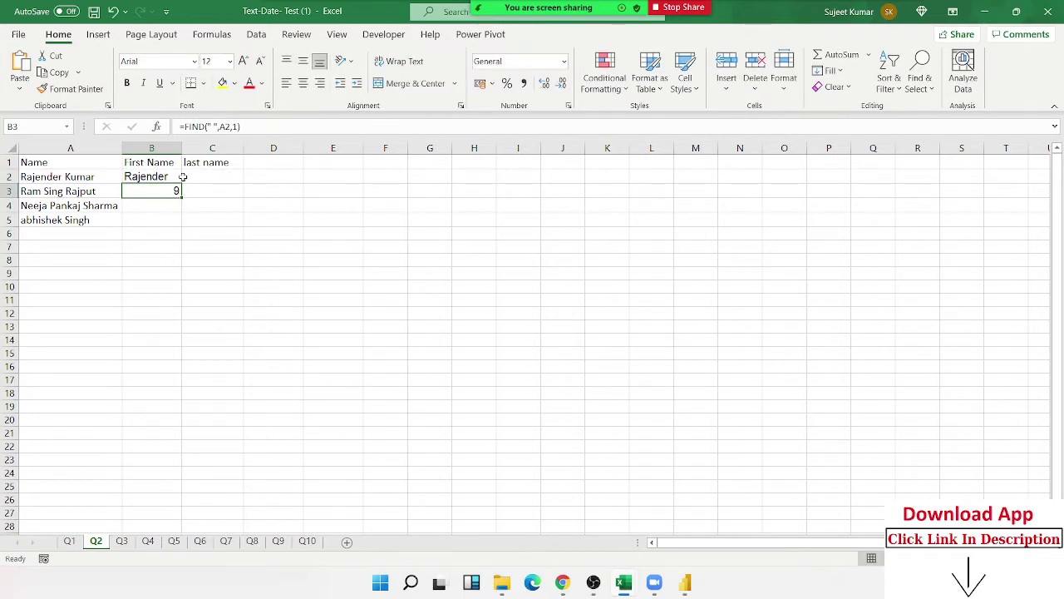
Fill the first-name formula down from B2 through B5.
left_click(166, 177)
left_click_drag(181, 183, 178, 200)
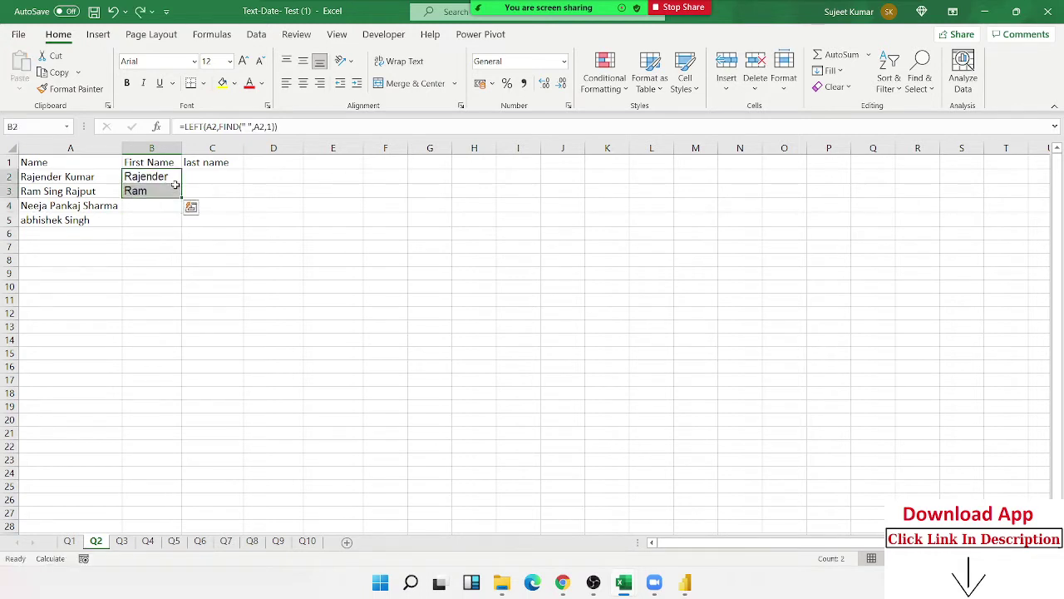
left_click(162, 192)
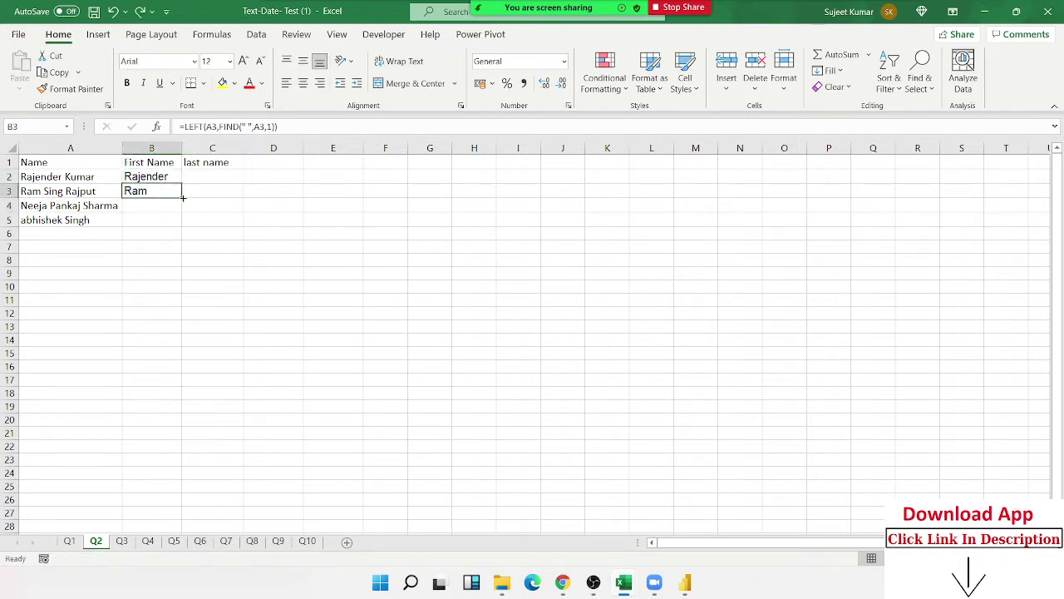
left_click_drag(183, 197, 181, 227)
Review B2's nested formula and A2's full name, then select C2.
left_click(170, 176)
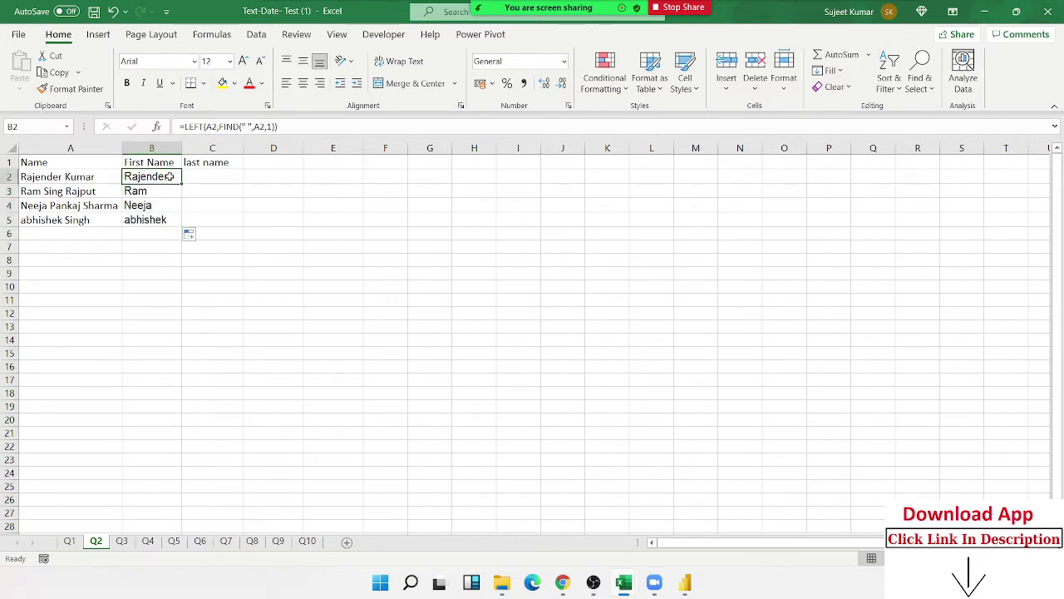
double_click(169, 176)
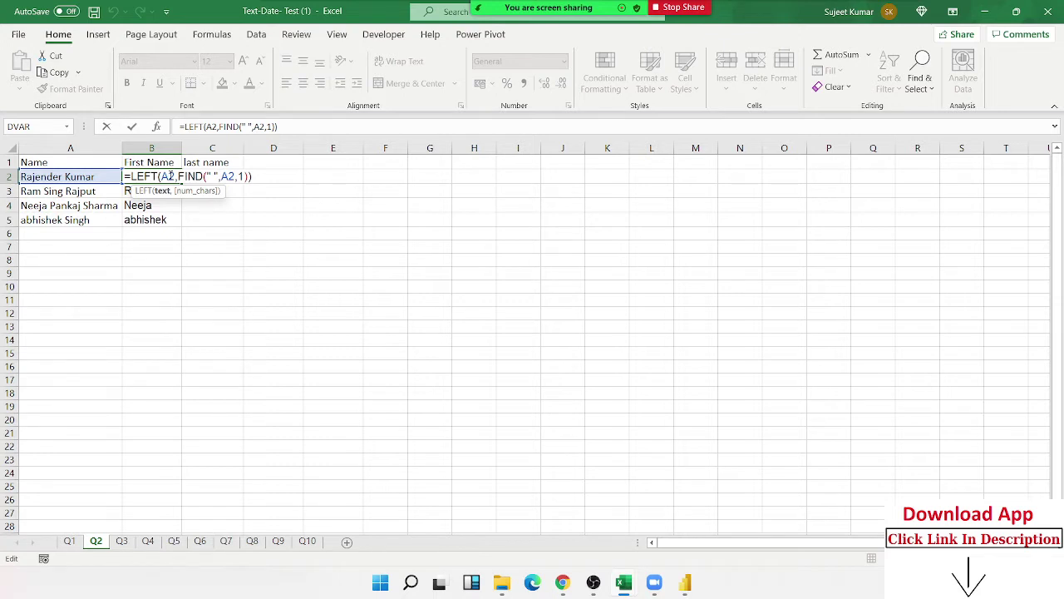
key("Escape")
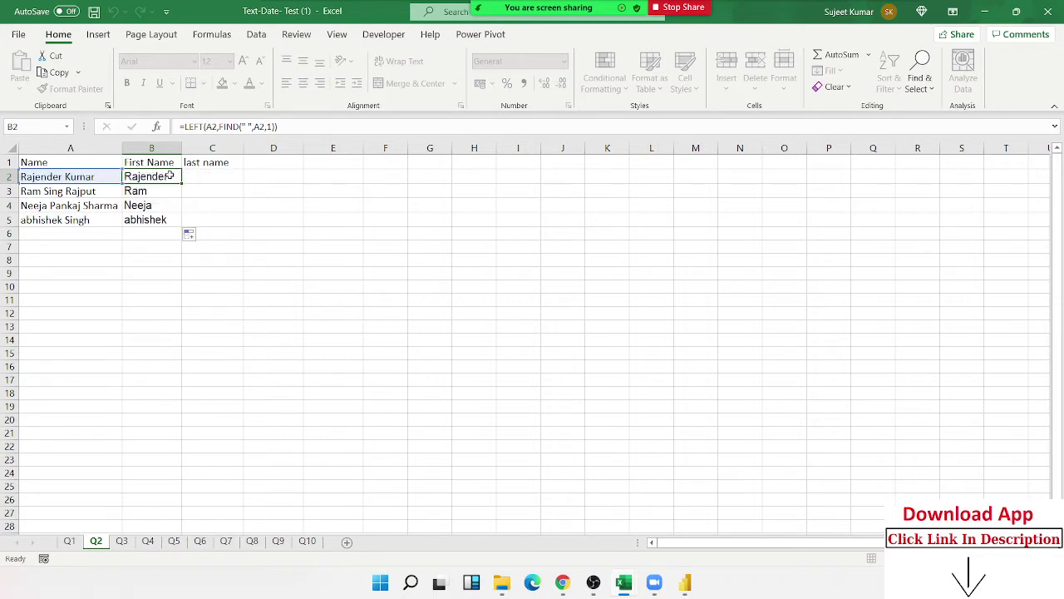
double_click(106, 176)
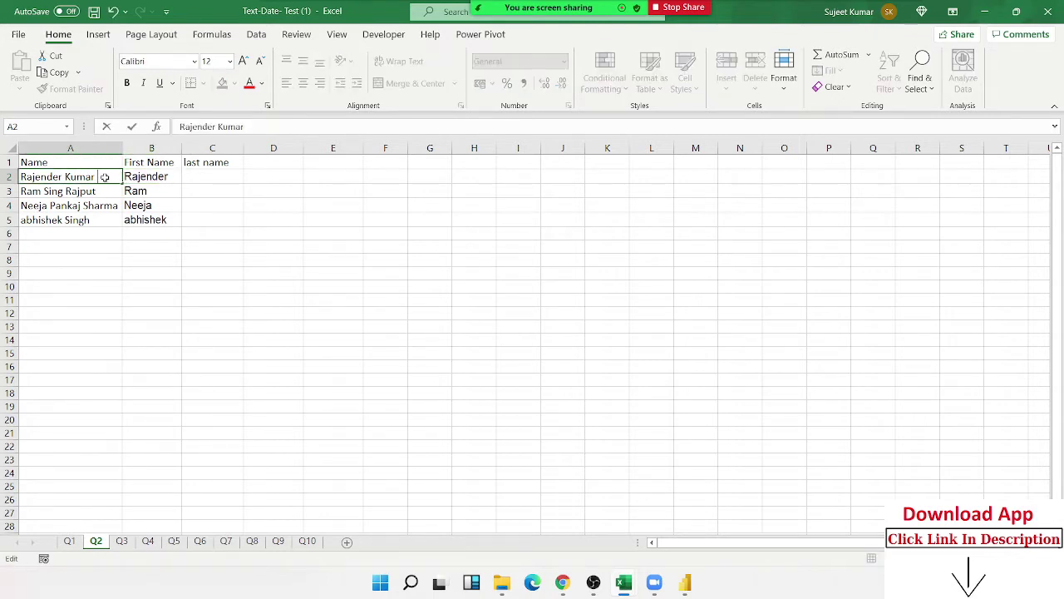
key("Escape")
left_click(196, 178)
Enter =FIND(" ",A2,1) in C3 as a helper for the space position.
left_click(210, 188)
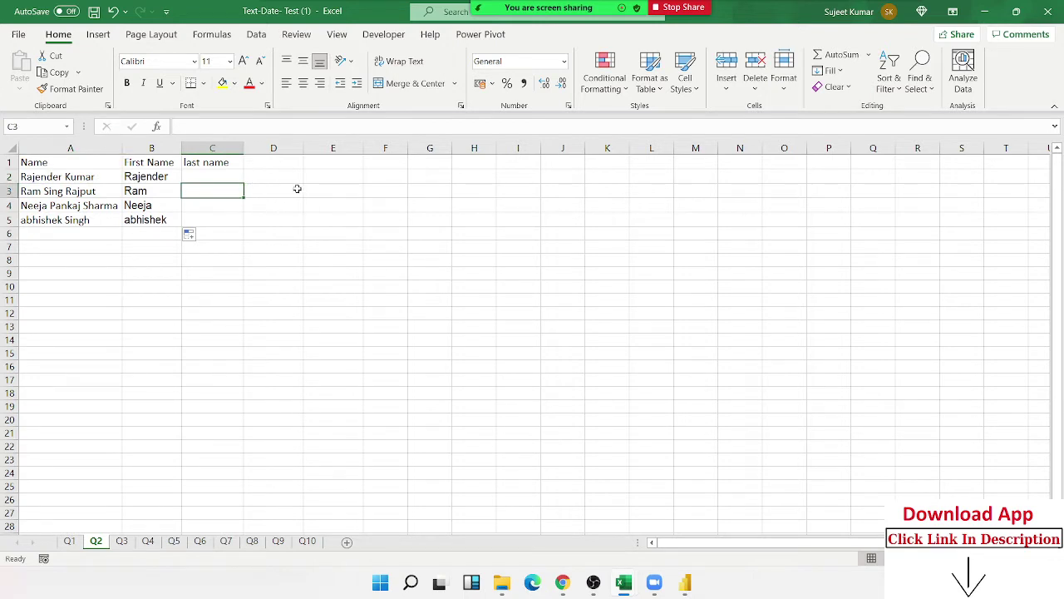
type("=fin")
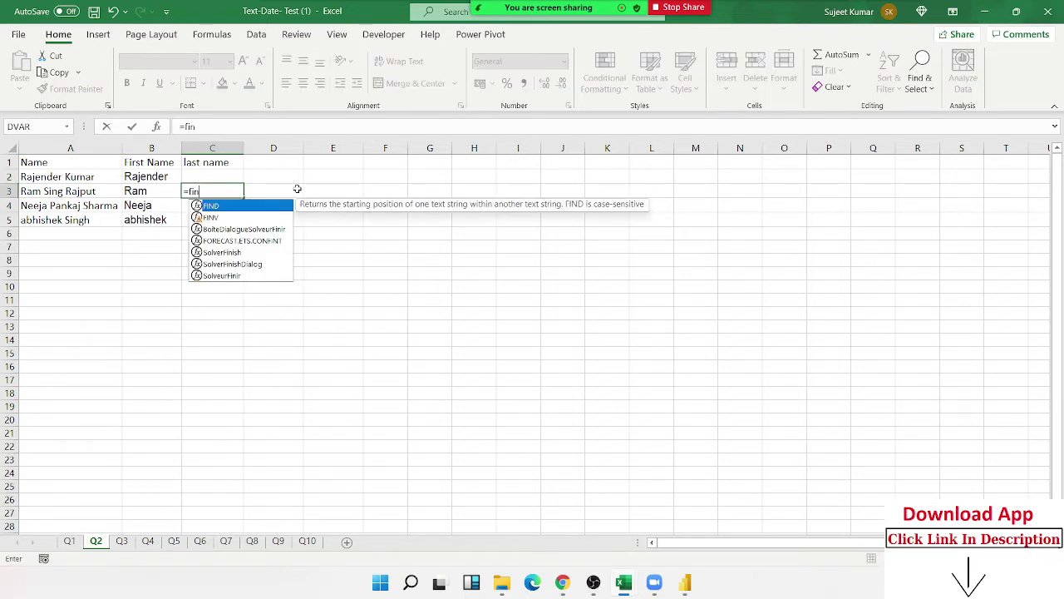
type("d")
key("Tab")
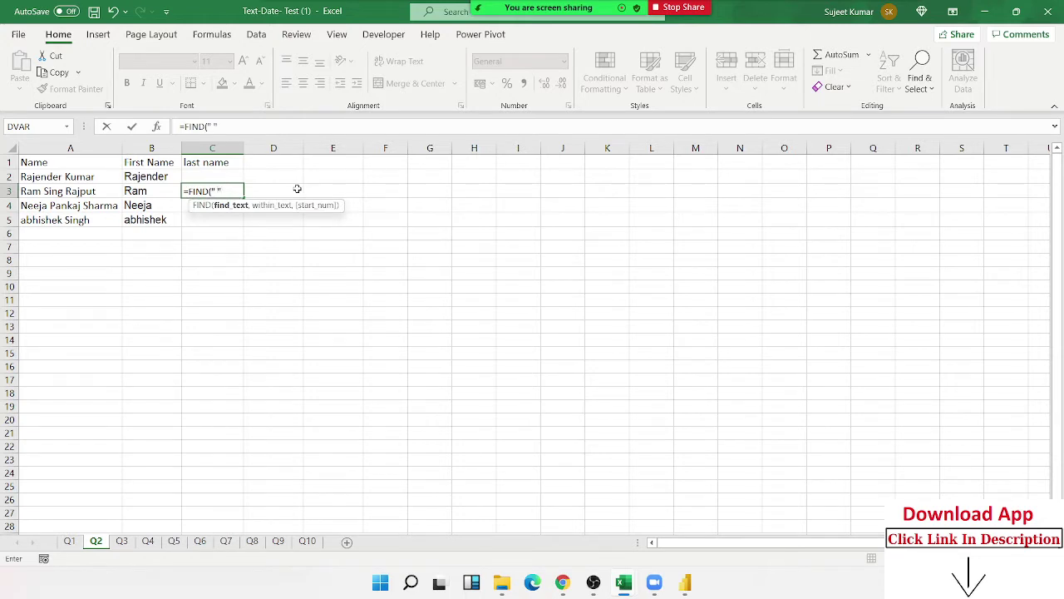
type(",")
left_click(34, 175)
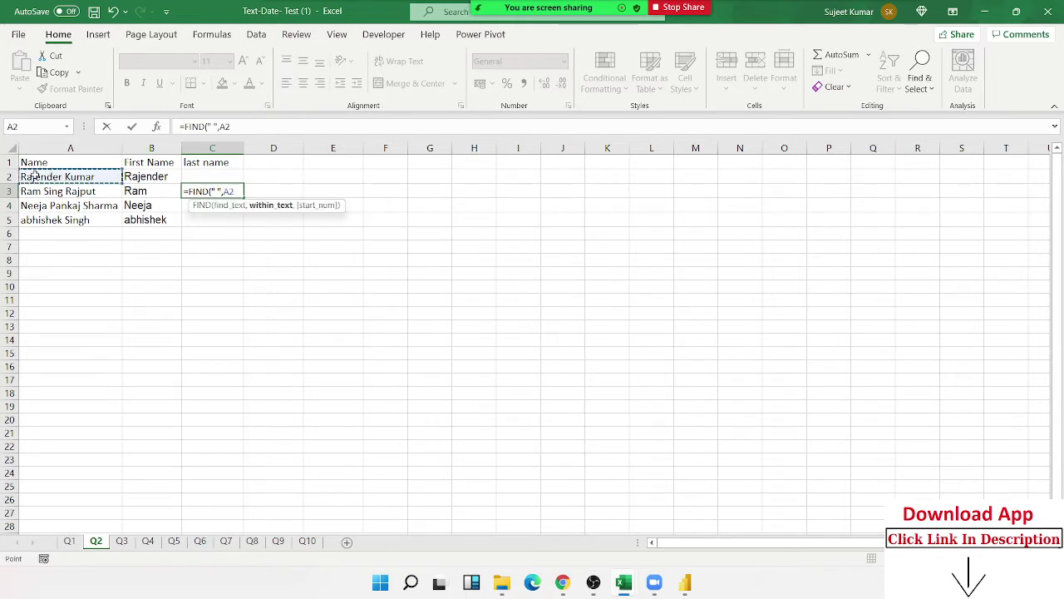
type(",1")
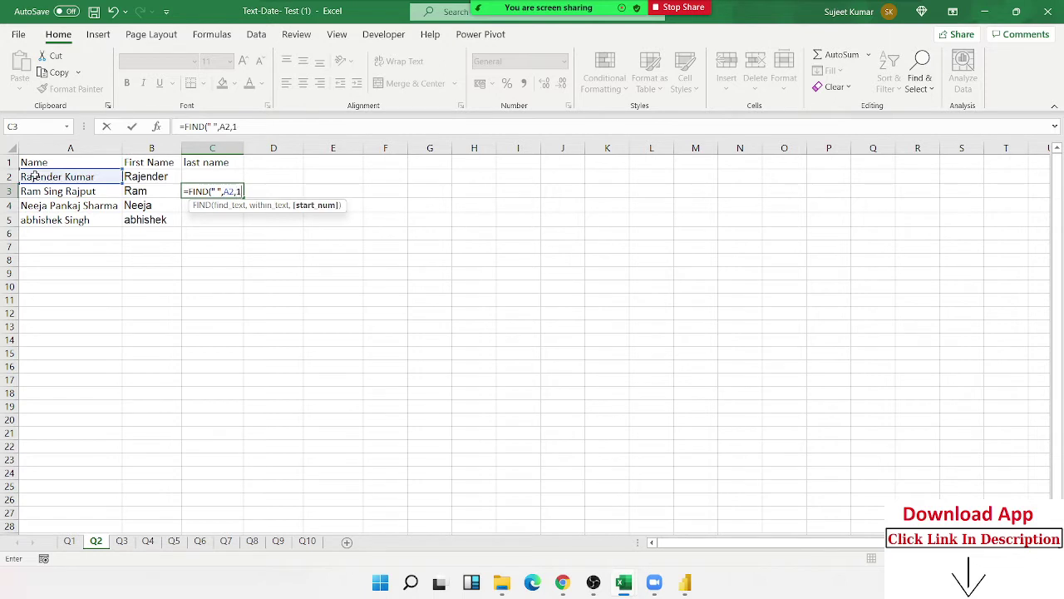
key("Return")
Enter =RIGHT(A2,LEN(A2)-C3) in C2 to extract the last name.
key("Up")
key("Up")
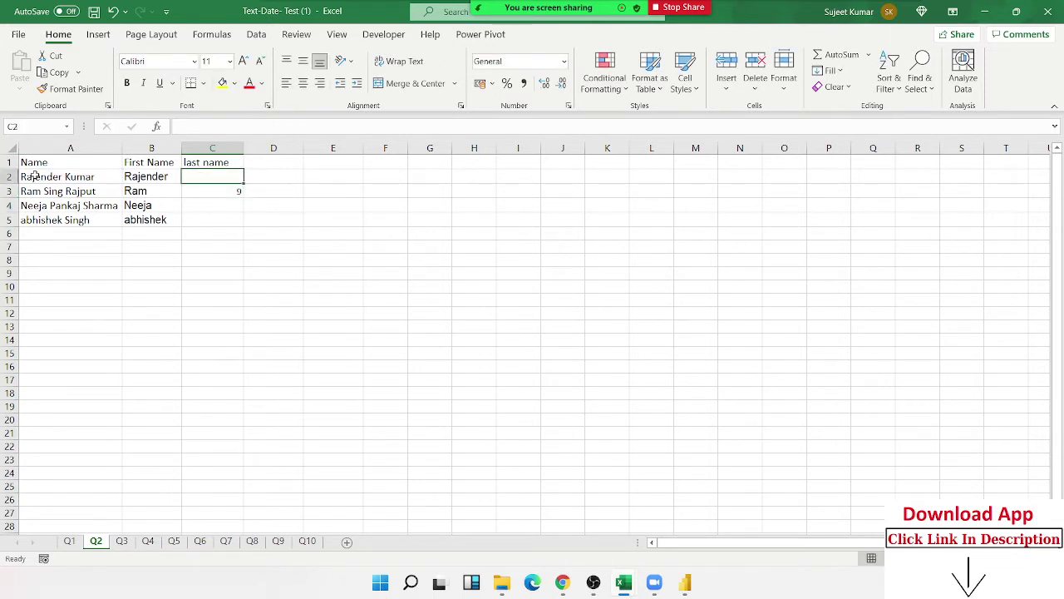
type("=")
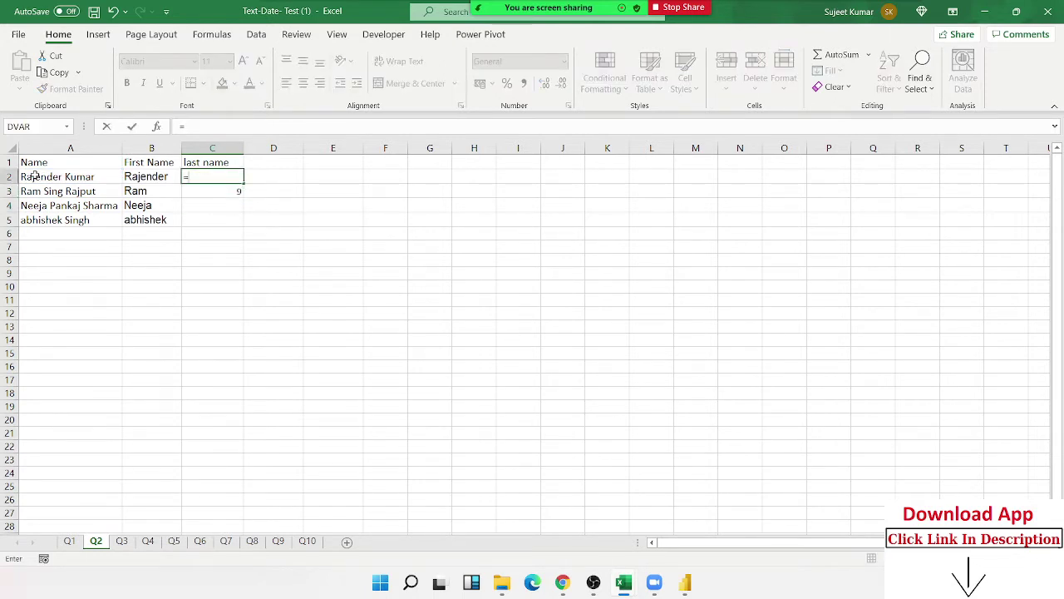
type("ri")
key("Tab")
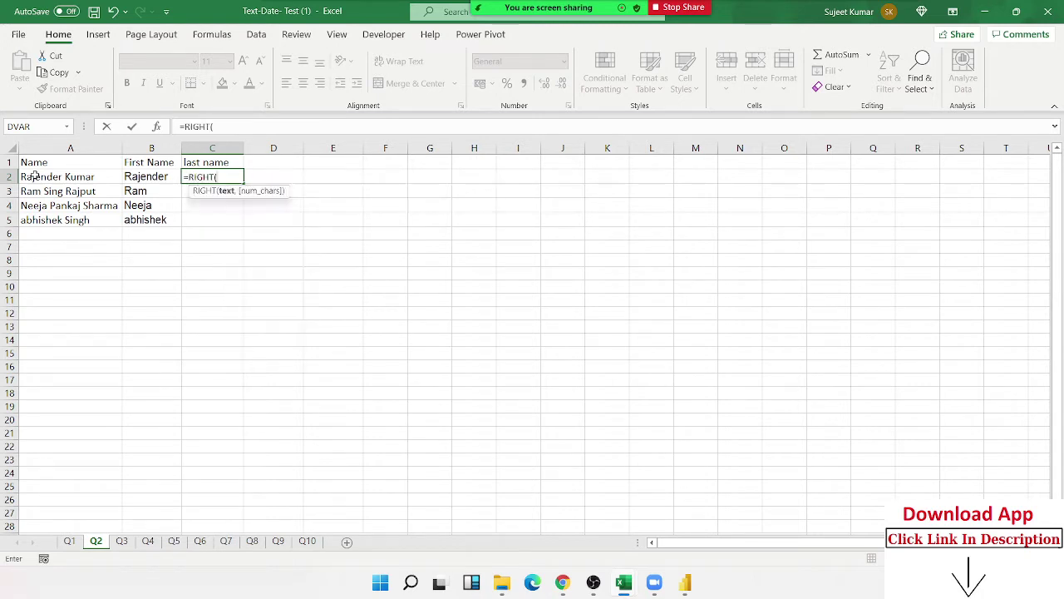
left_click(35, 175)
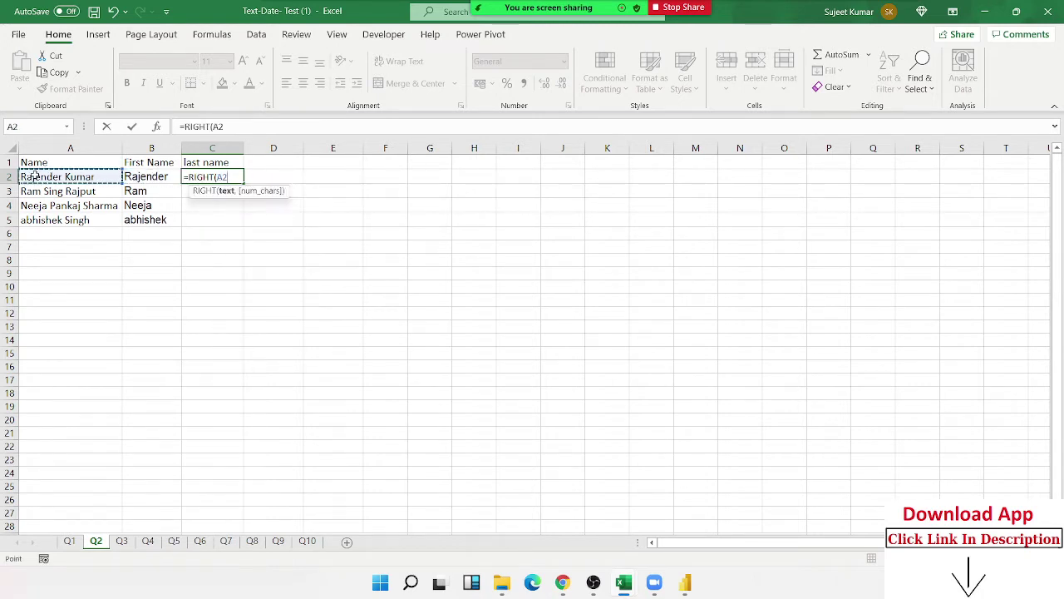
type(",len")
key("Tab")
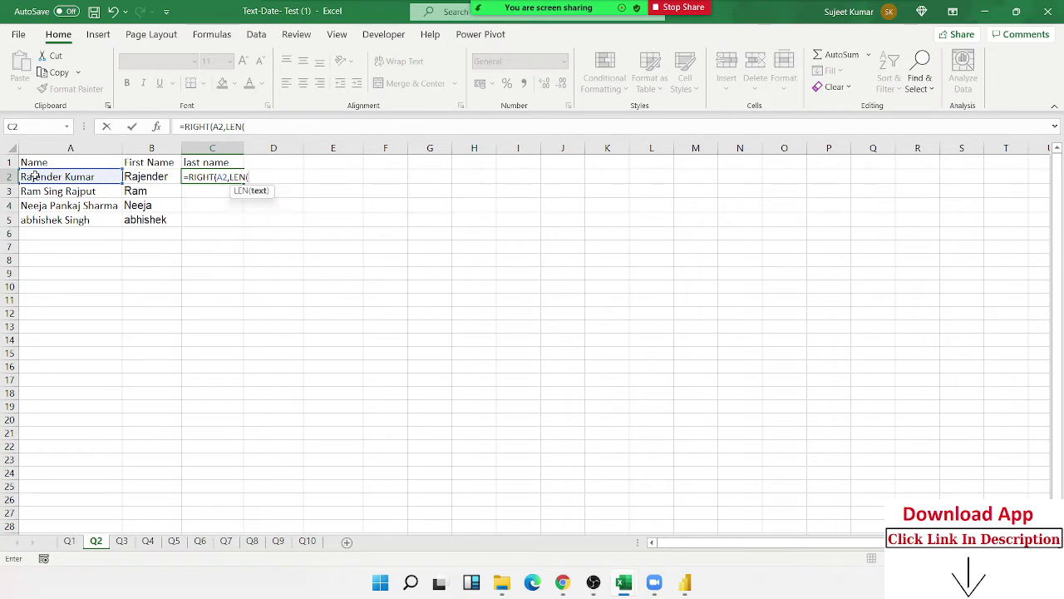
left_click(35, 175)
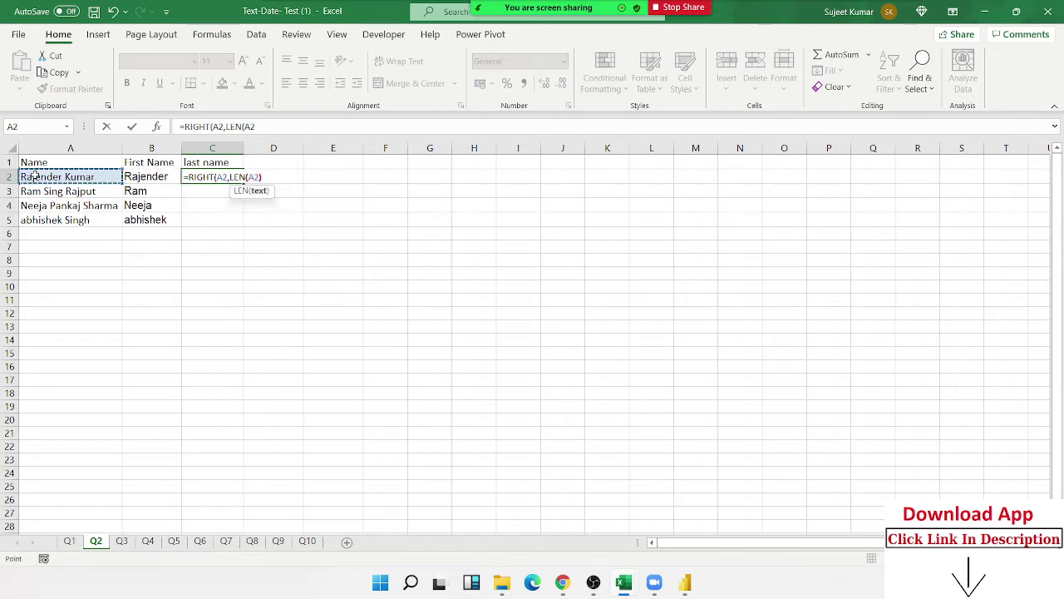
type(")")
key("Down")
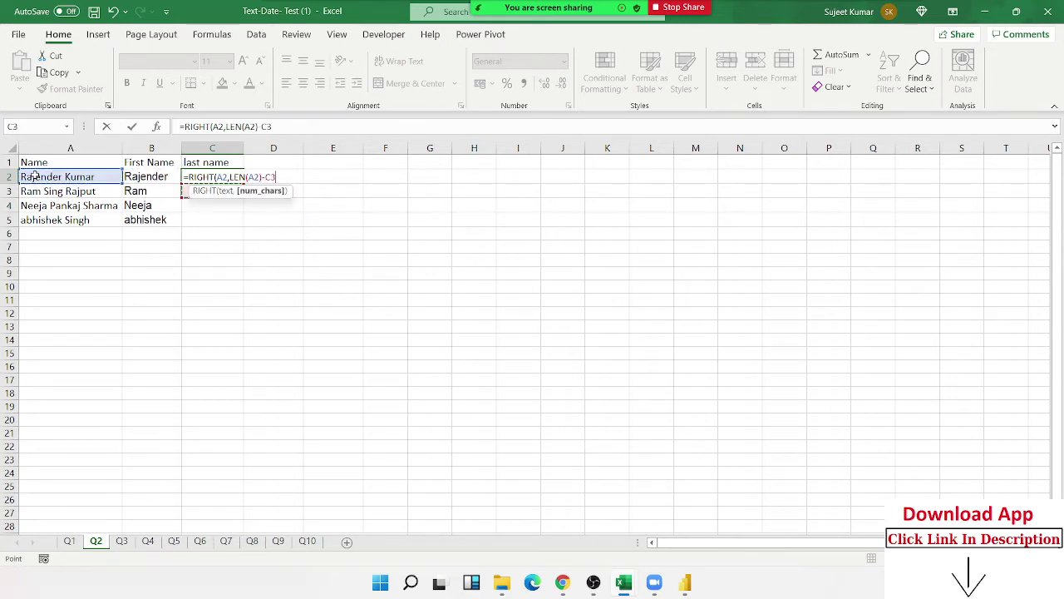
key("Return")
key("Escape")
key("ctrl+Return")
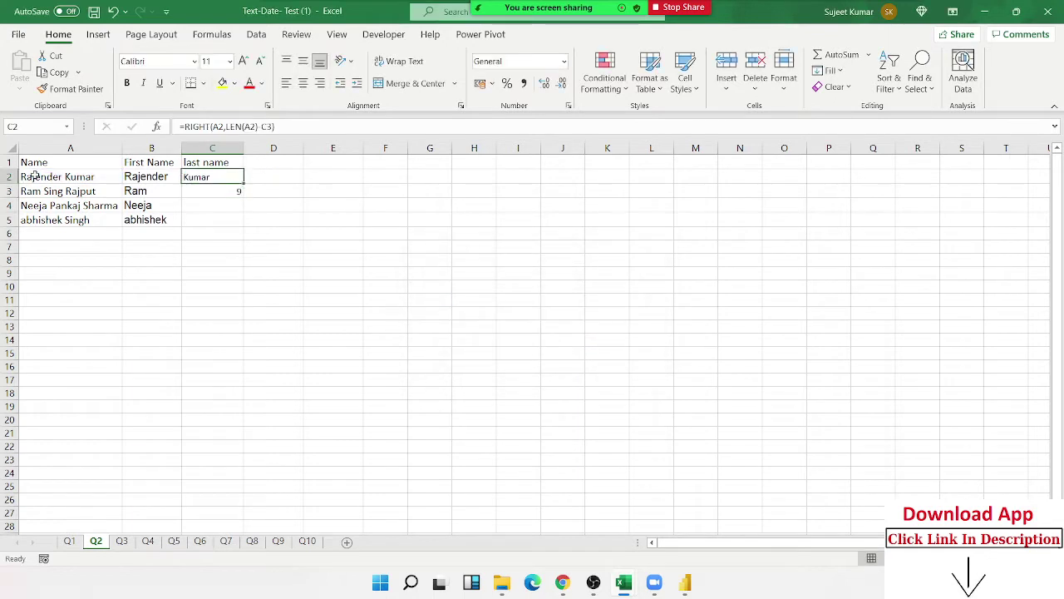
Append Singh to the name in A2 and autofit column A.
double_click(107, 173)
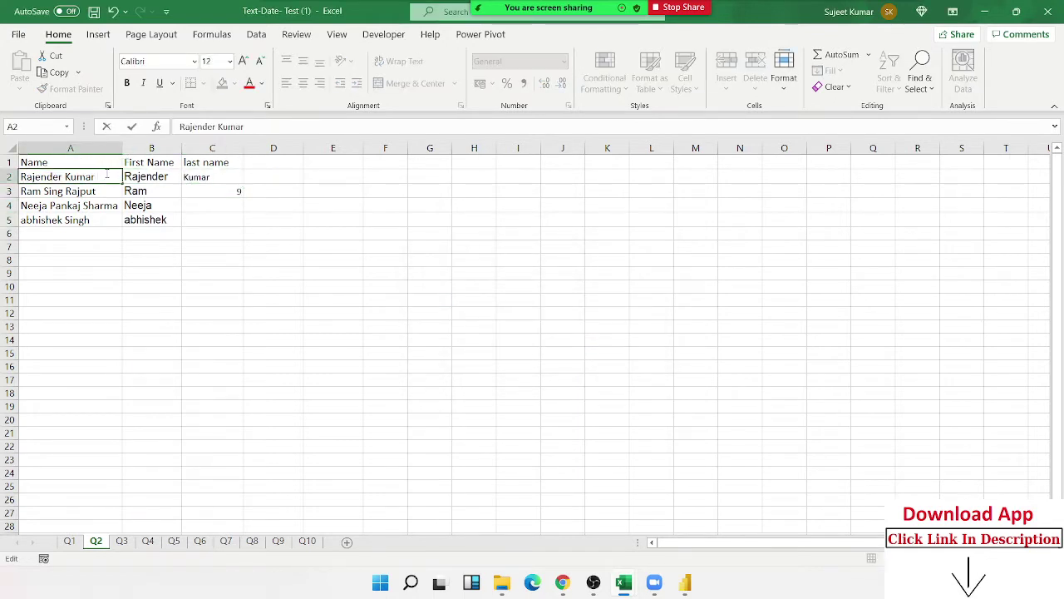
type("Singh")
key("Return")
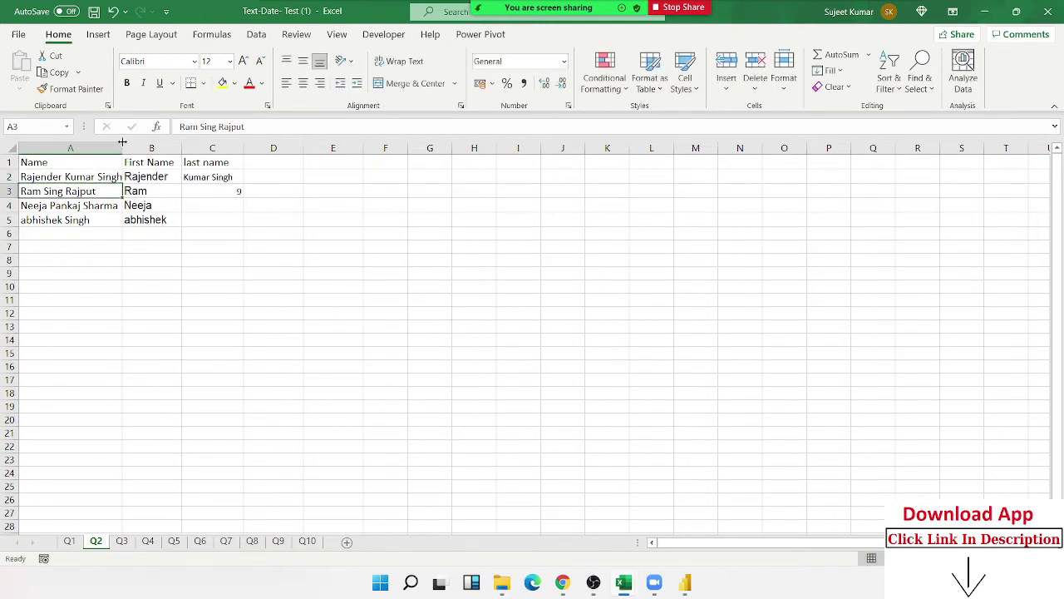
double_click(123, 147)
Enter =FIND(" ",A2,1) in D3.
left_click(272, 191)
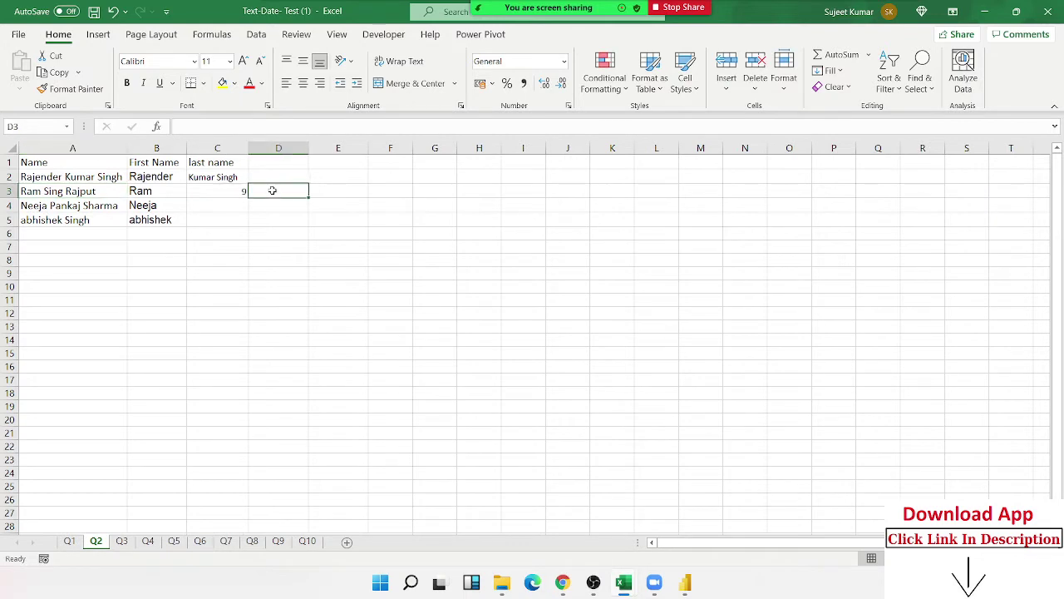
type("=FIN")
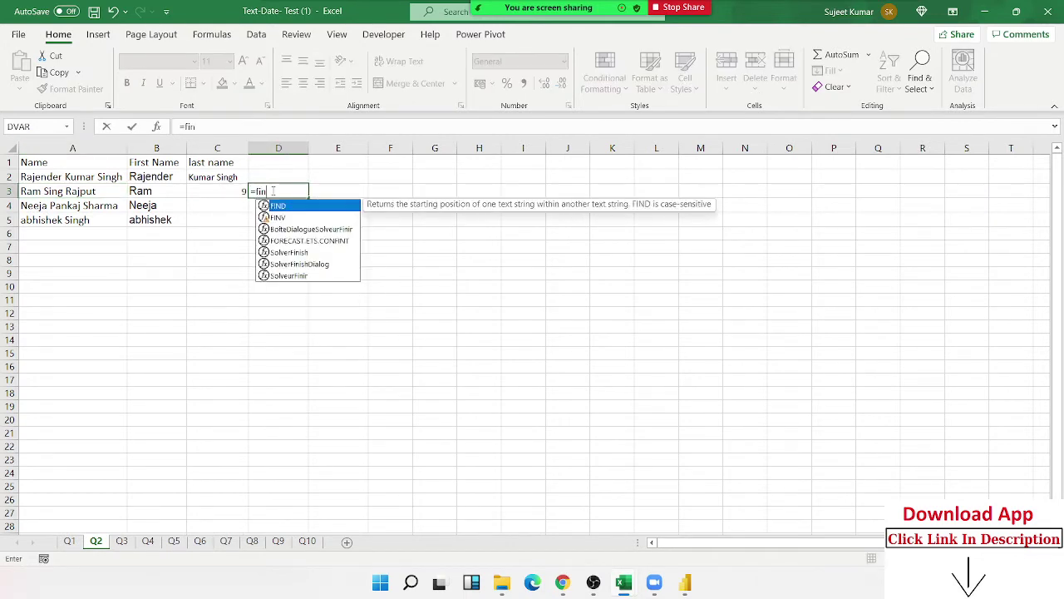
type("D(\" \"")
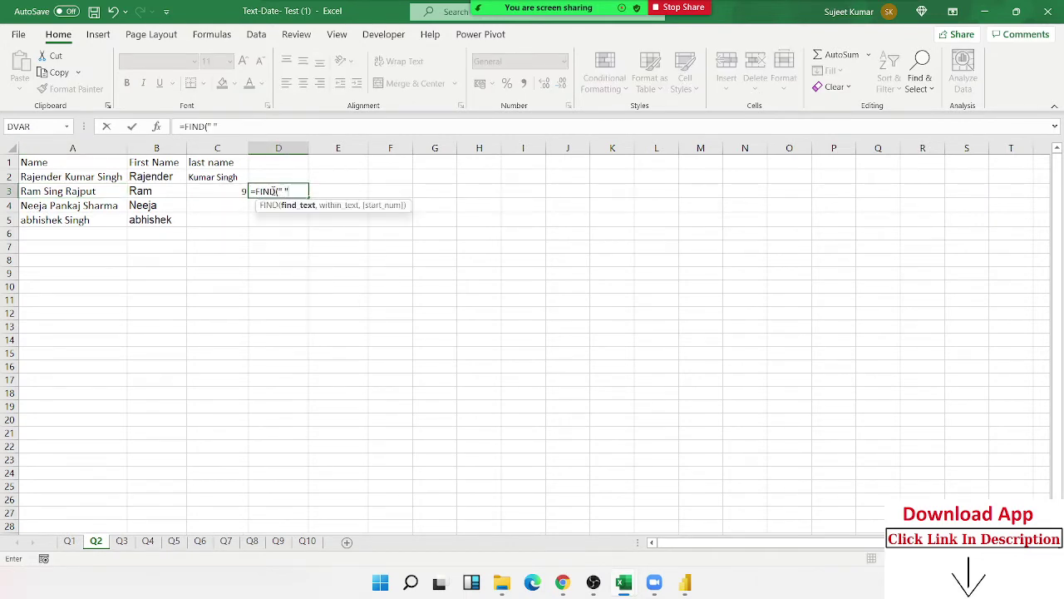
type(",")
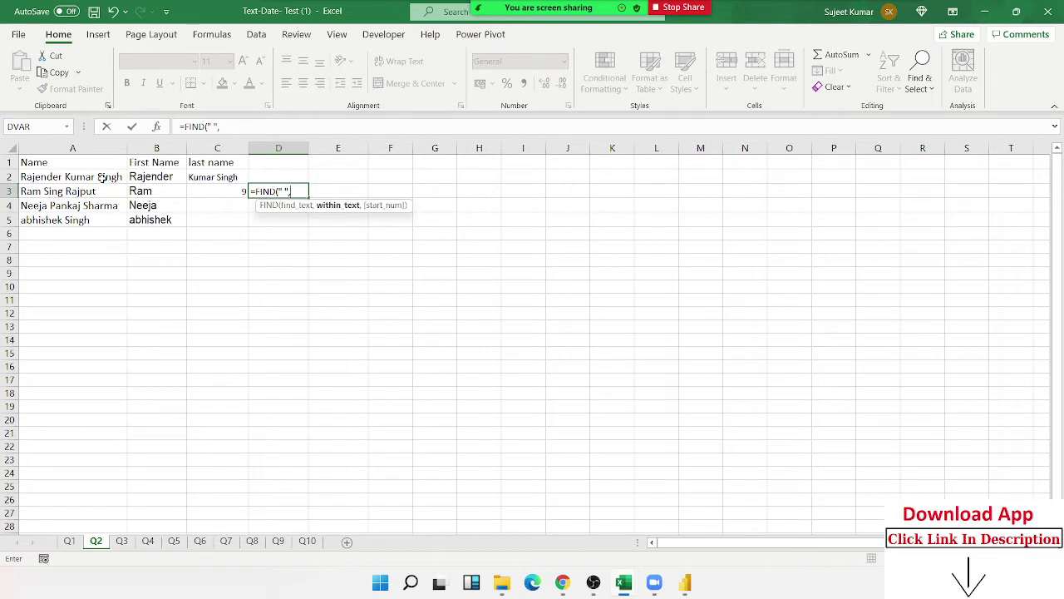
left_click(103, 178)
type(",")
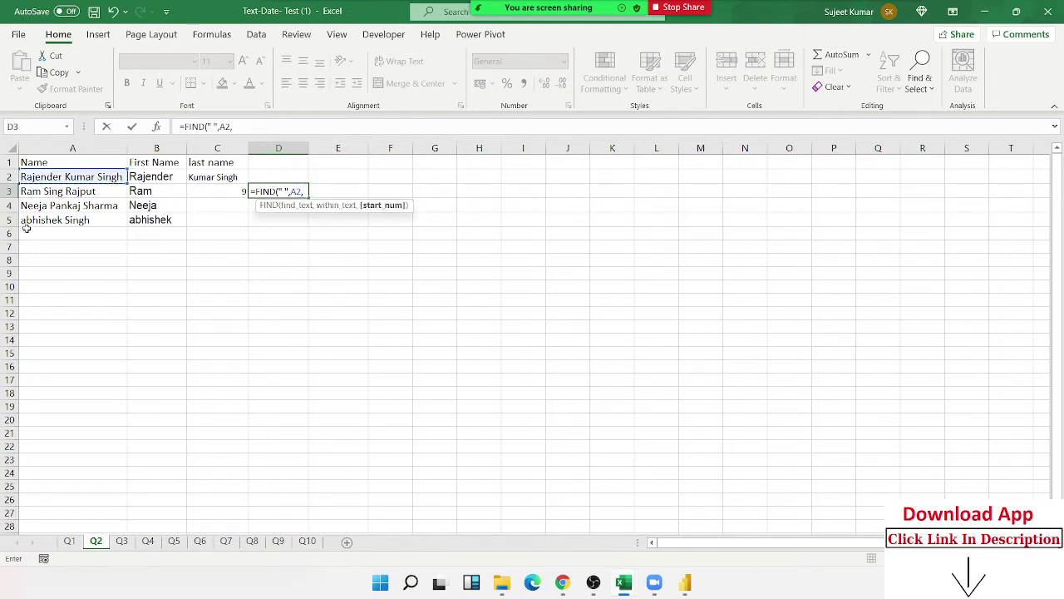
type("1)")
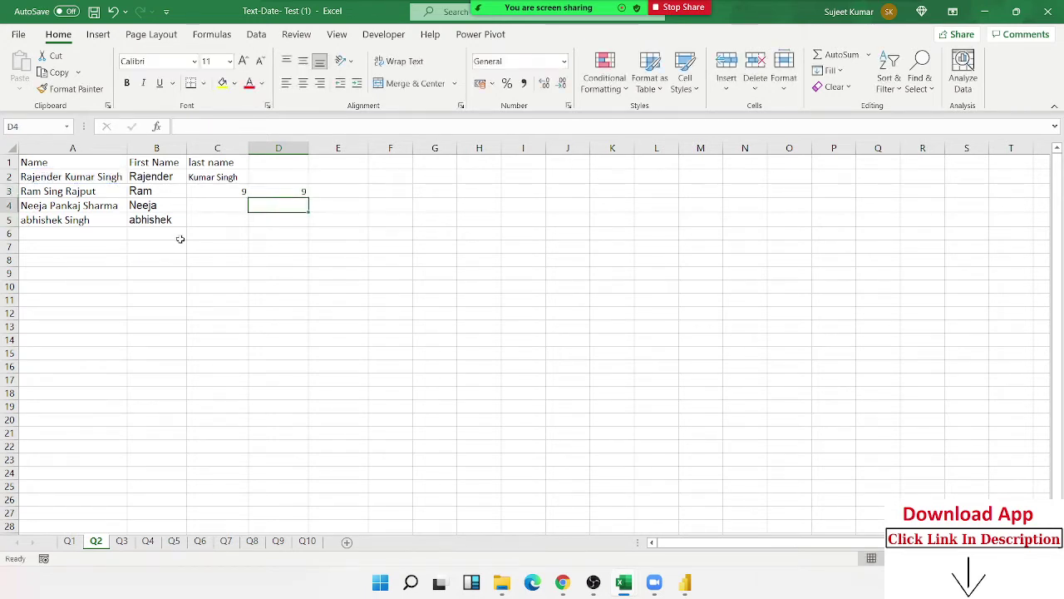
key("Return")
Change D3's start position to C3+1 so it finds the second space at 15.
key("Up")
key("F2")
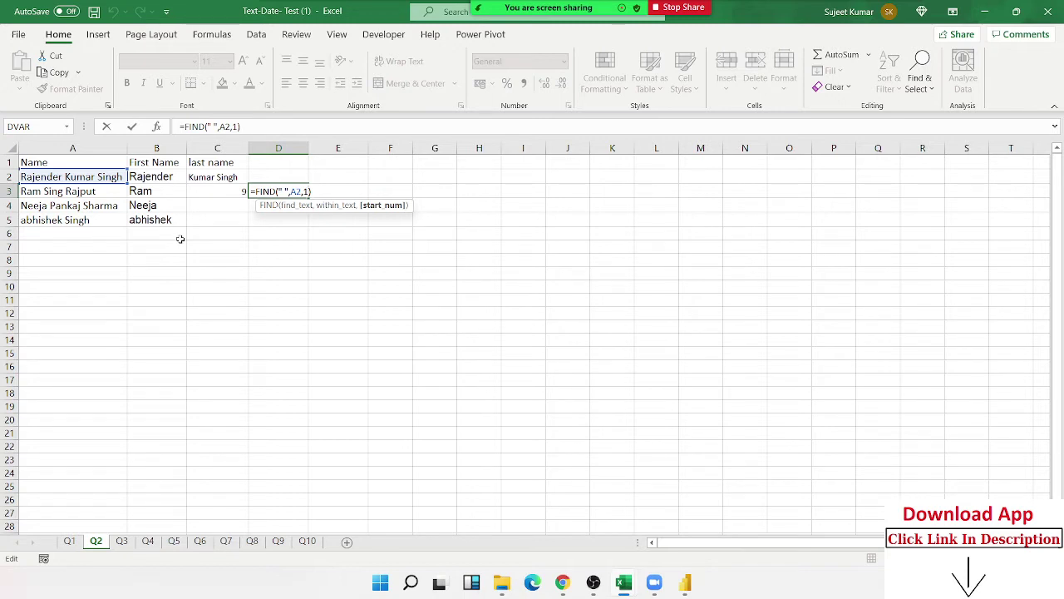
key("BackSpace")
left_click(236, 192)
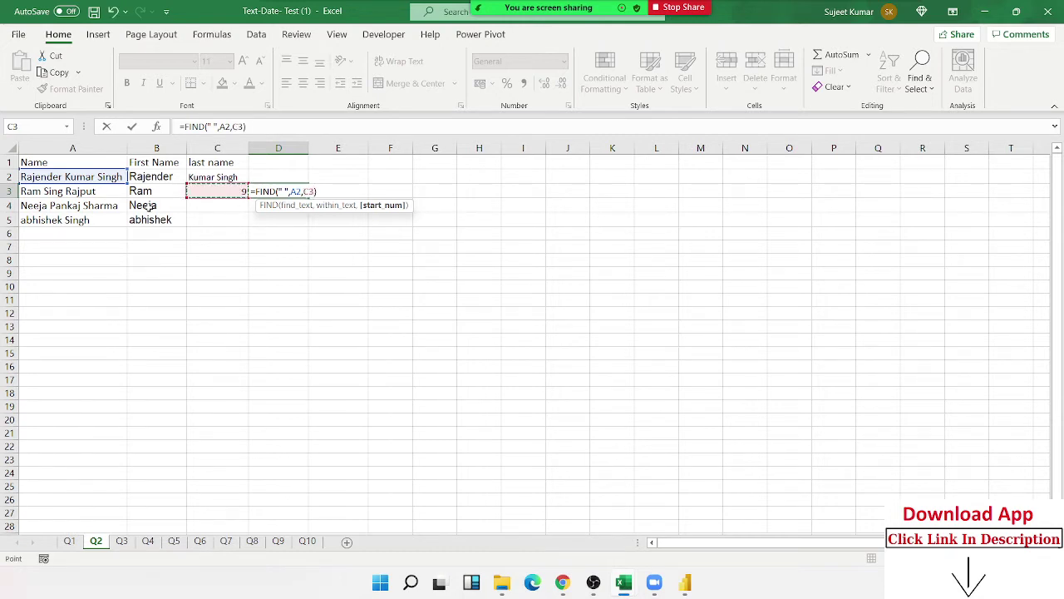
type("+1")
key("Return")
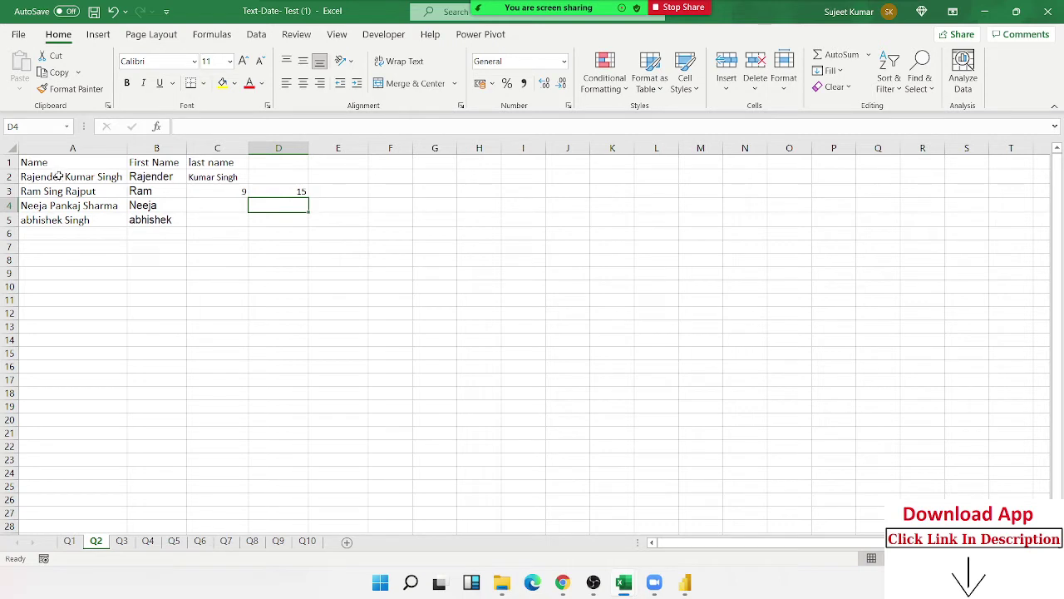
left_click(269, 193)
left_click(271, 178)
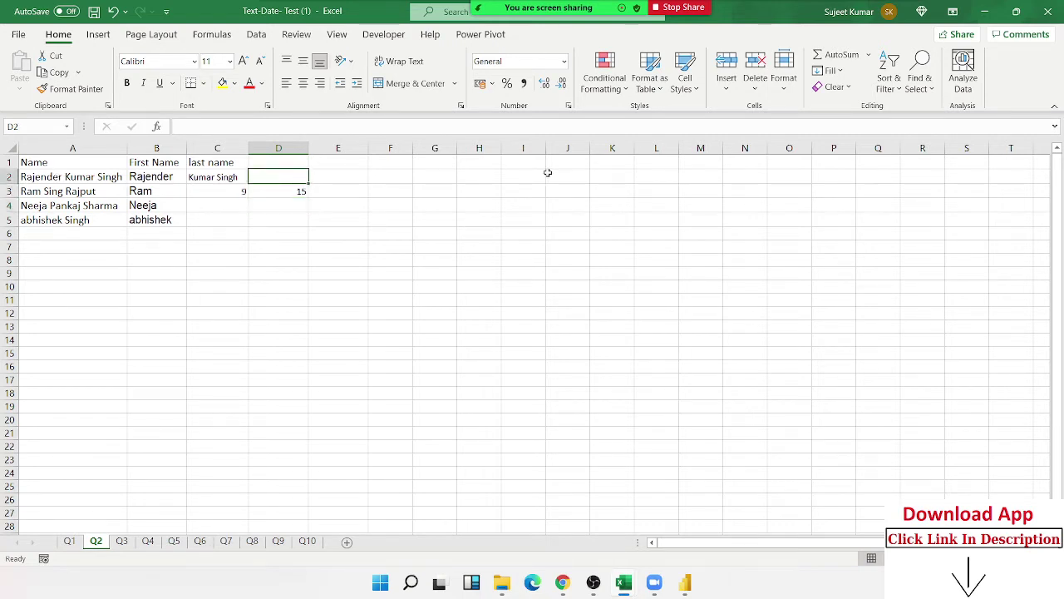
Enter =RIGHT(A2,LEN(A2)-D3) in D2, accepting Excel's correction, so it shows Singh.
type("=")
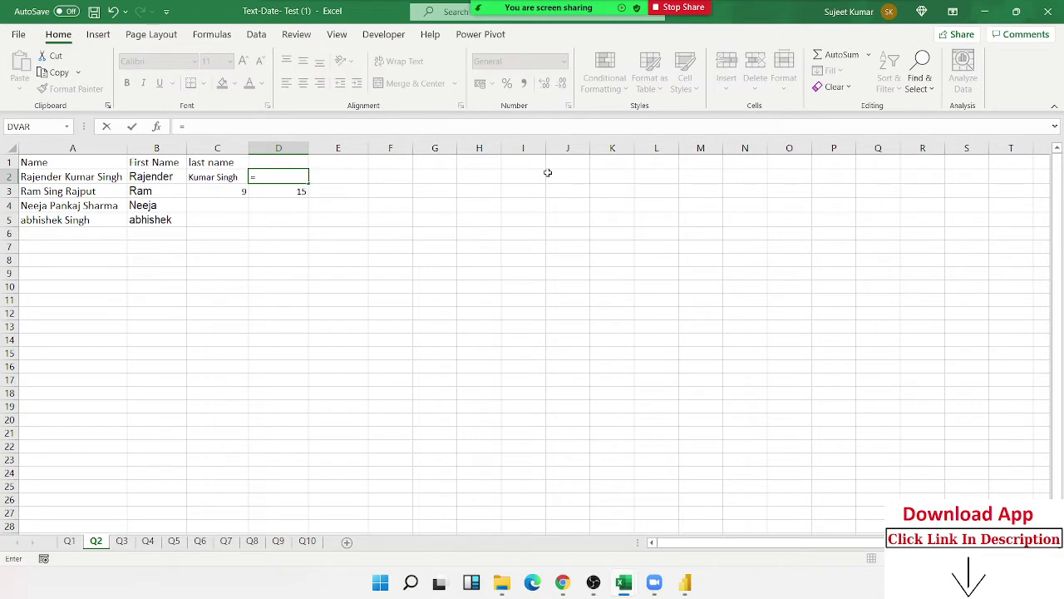
type("ri")
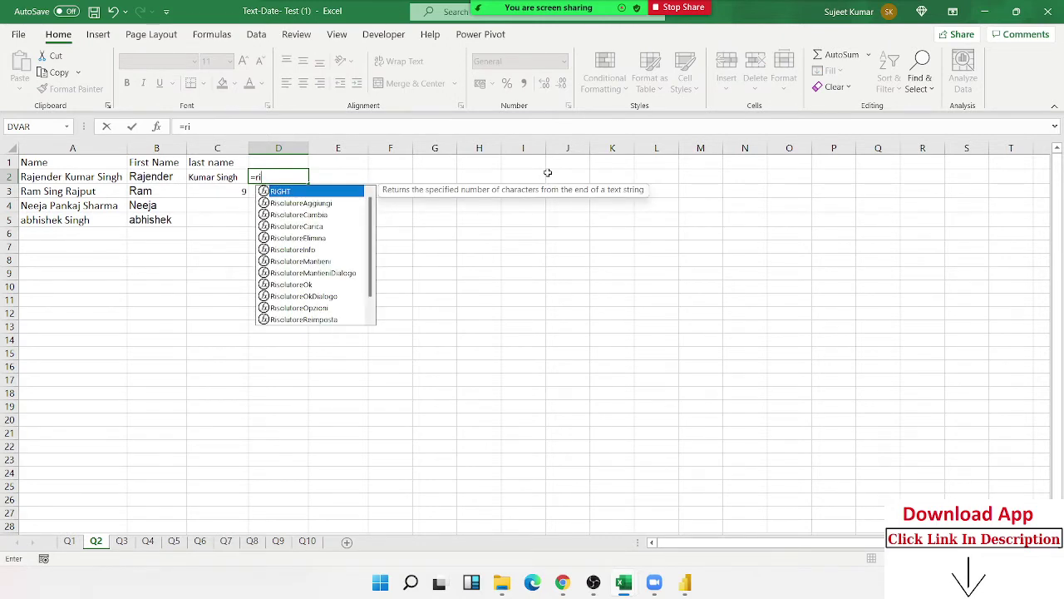
key("Tab")
key("Left")
key("Left")
key("Left")
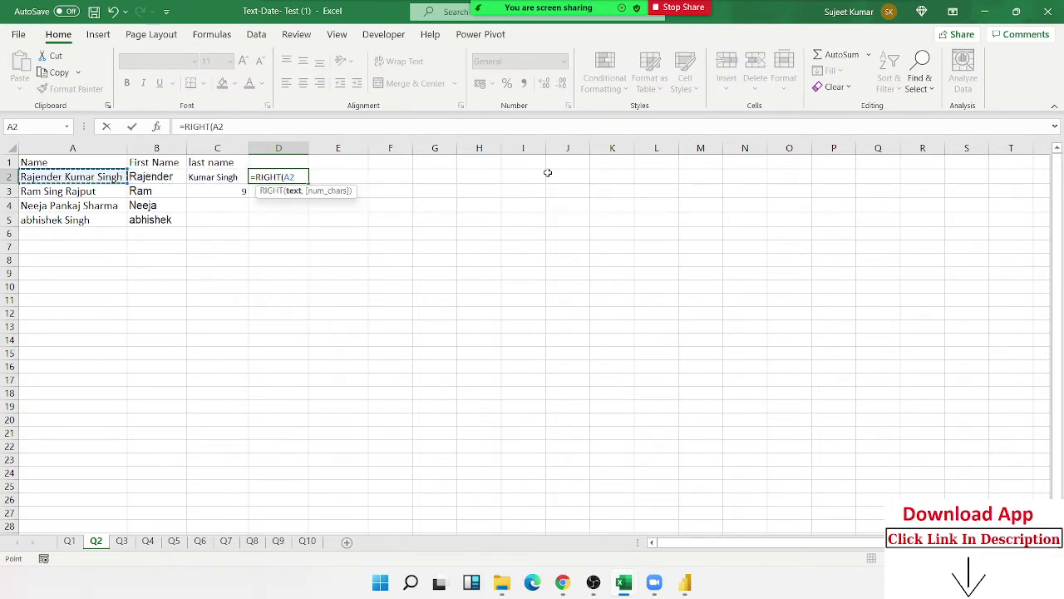
type(",len")
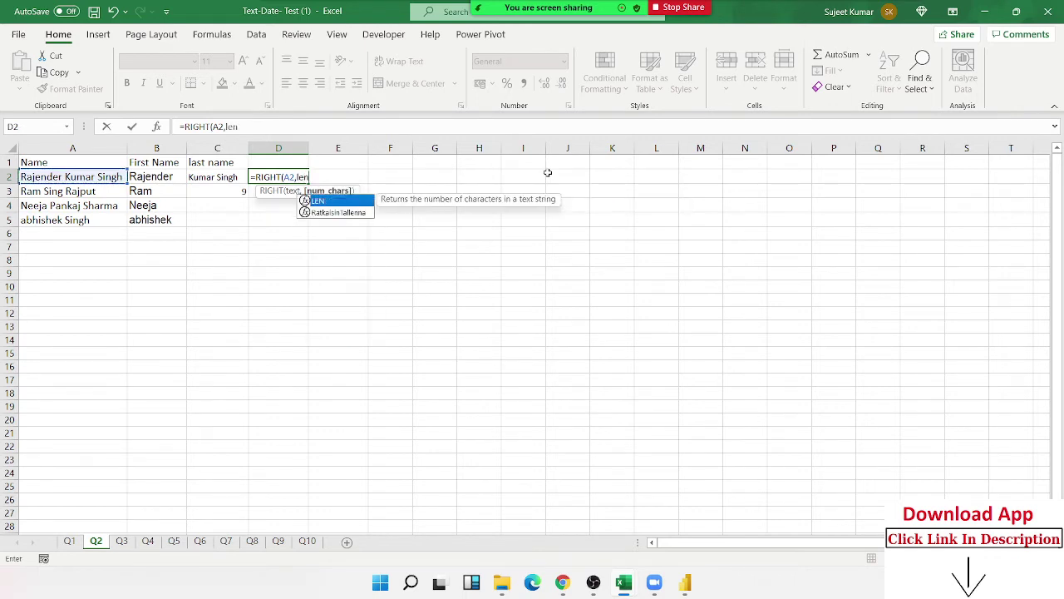
key("Tab")
key("Left")
key("Left")
key("Left")
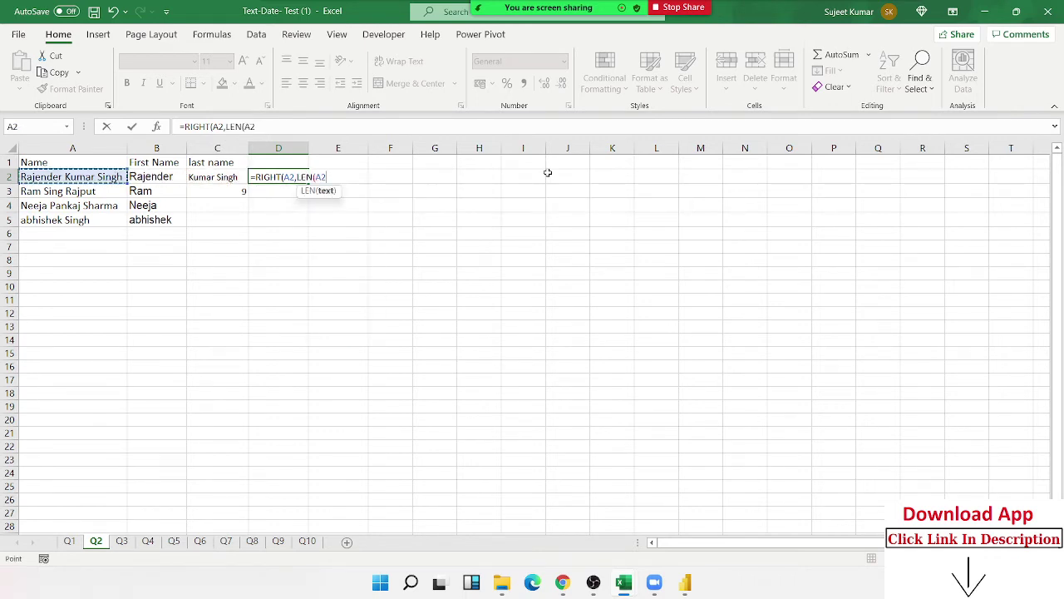
type(")-")
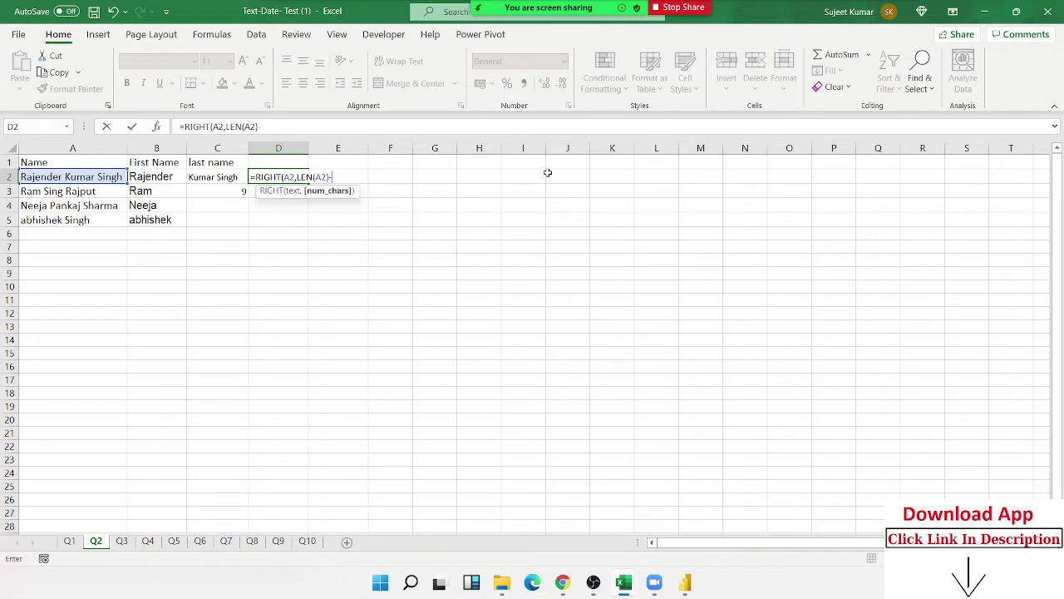
left_click(253, 196)
key("Return")
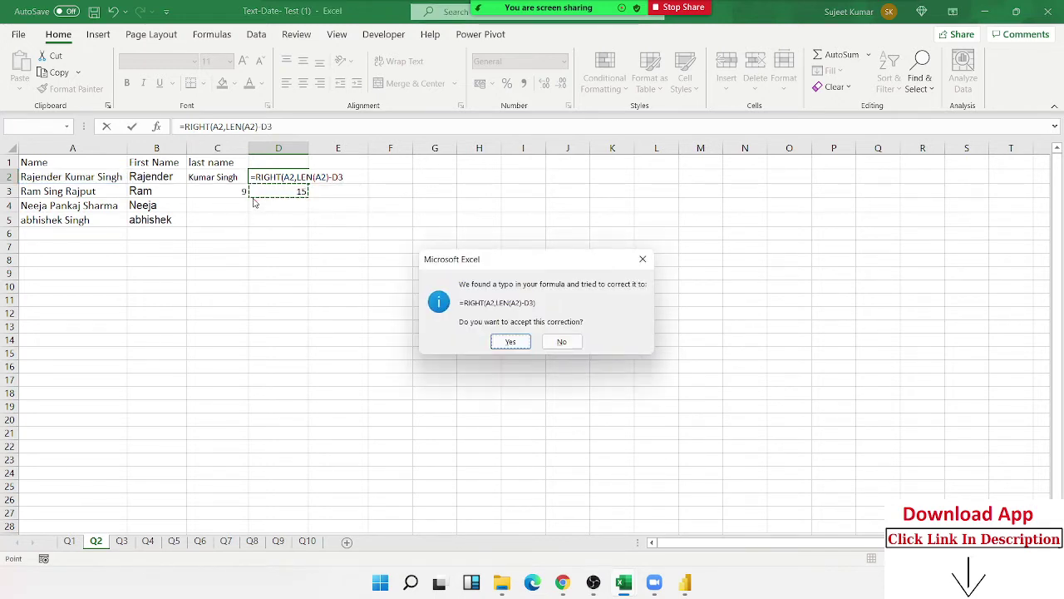
key("Return")
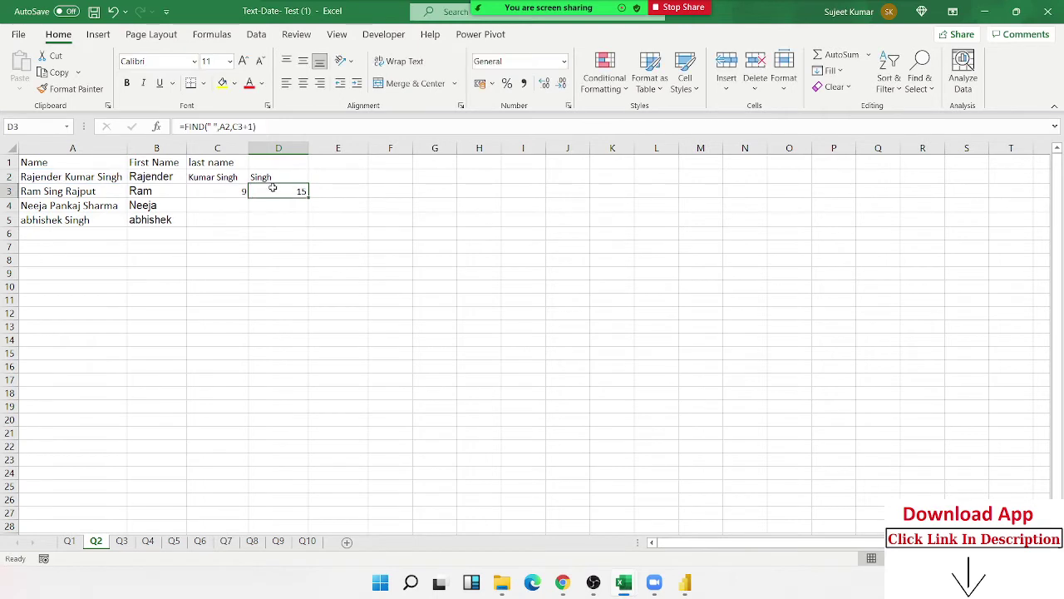
Replace the C3 reference in C2's formula with FIND(" ",A2,1).
left_click(240, 192)
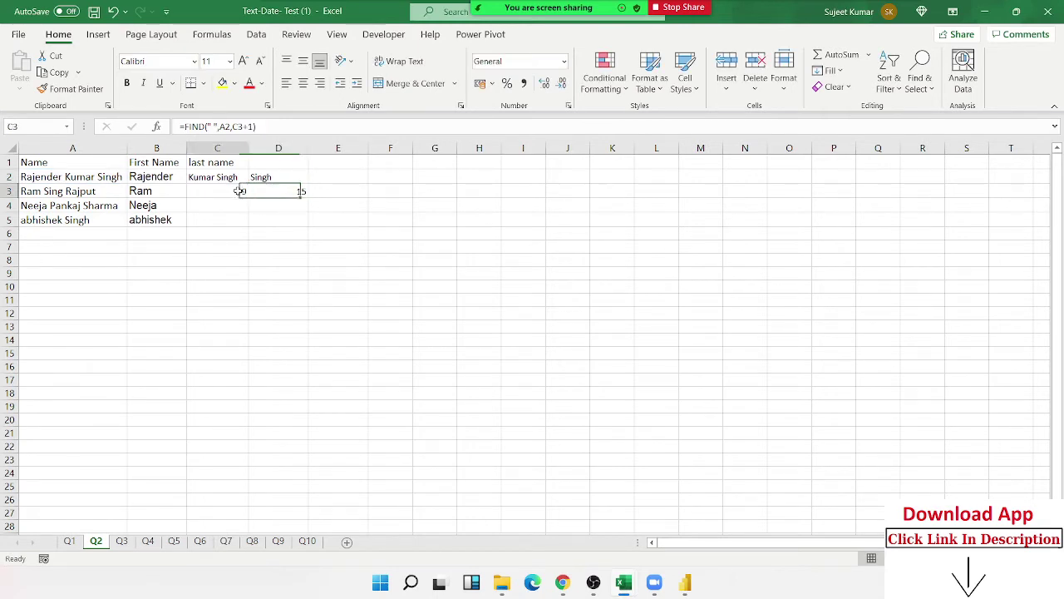
left_click_drag(185, 127, 241, 127)
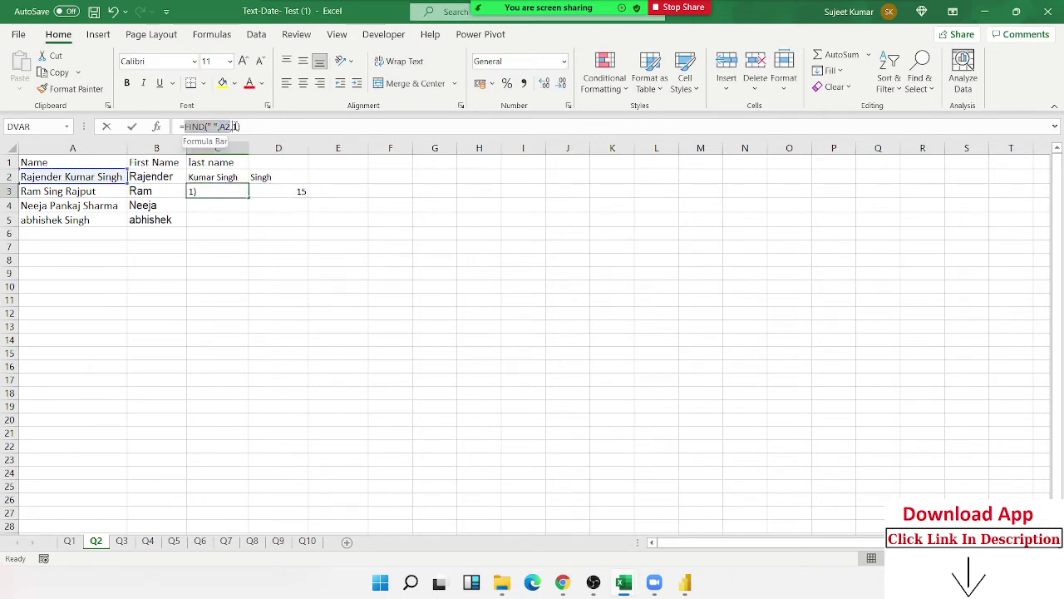
key("Escape")
left_click(239, 177)
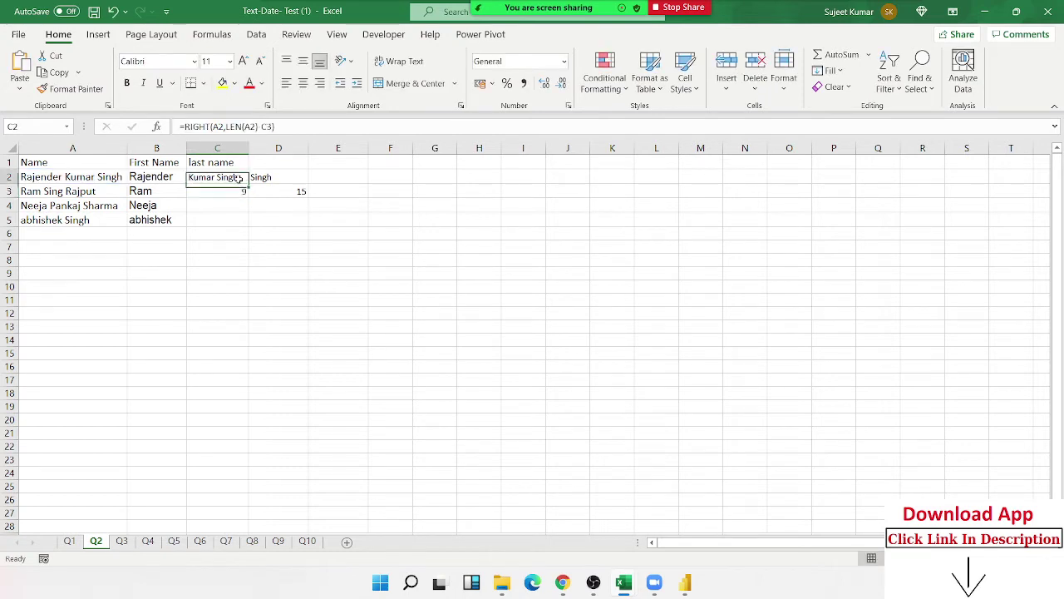
left_click(264, 130)
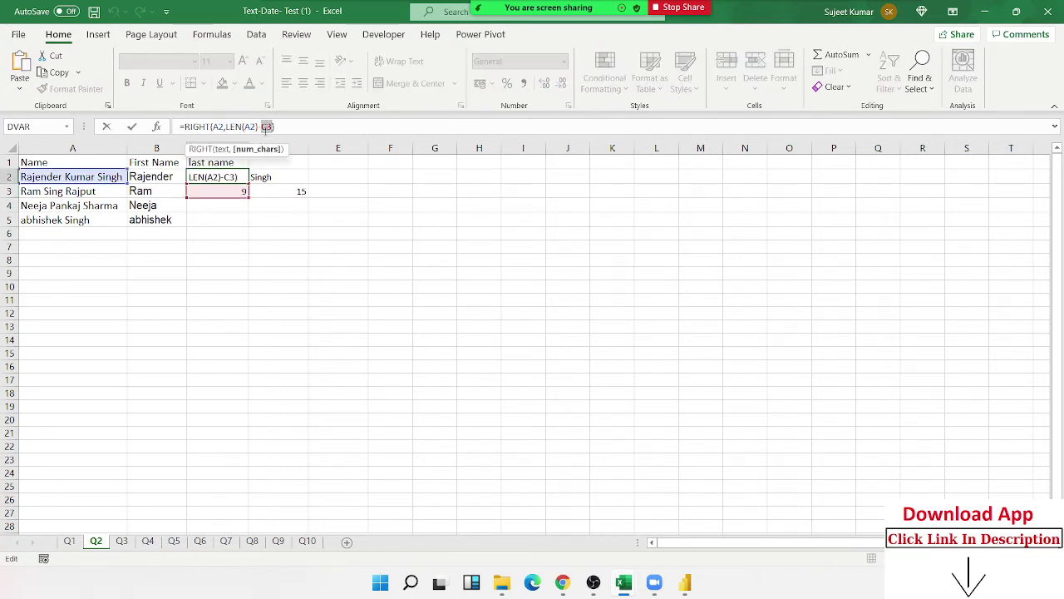
key("Return")
Nest the FIND formula into D3, making =FIND(" ",A2,FIND(" ",A2,1)+1).
left_click(291, 177)
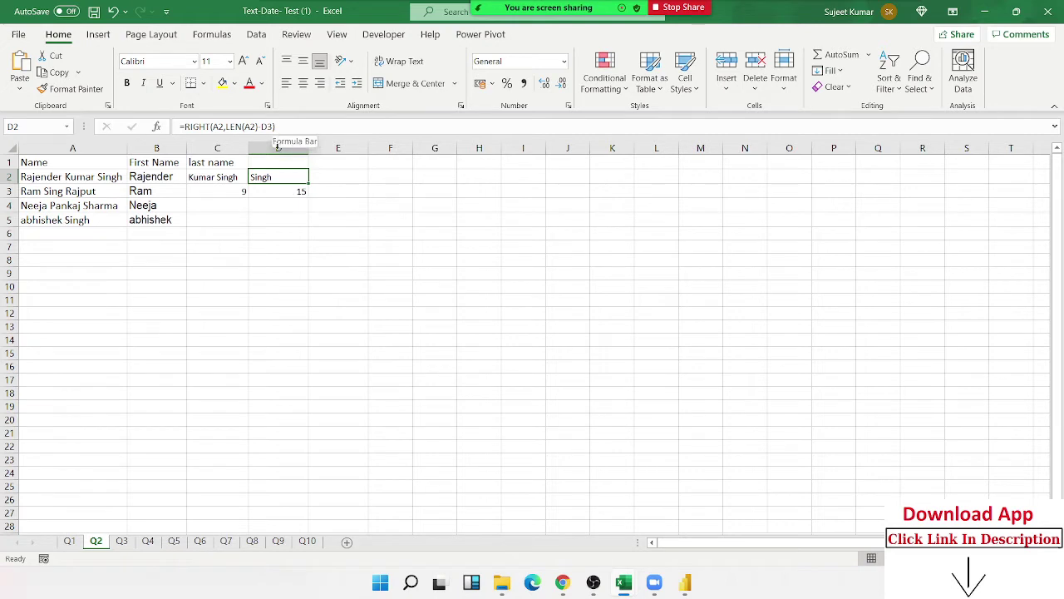
left_click(290, 192)
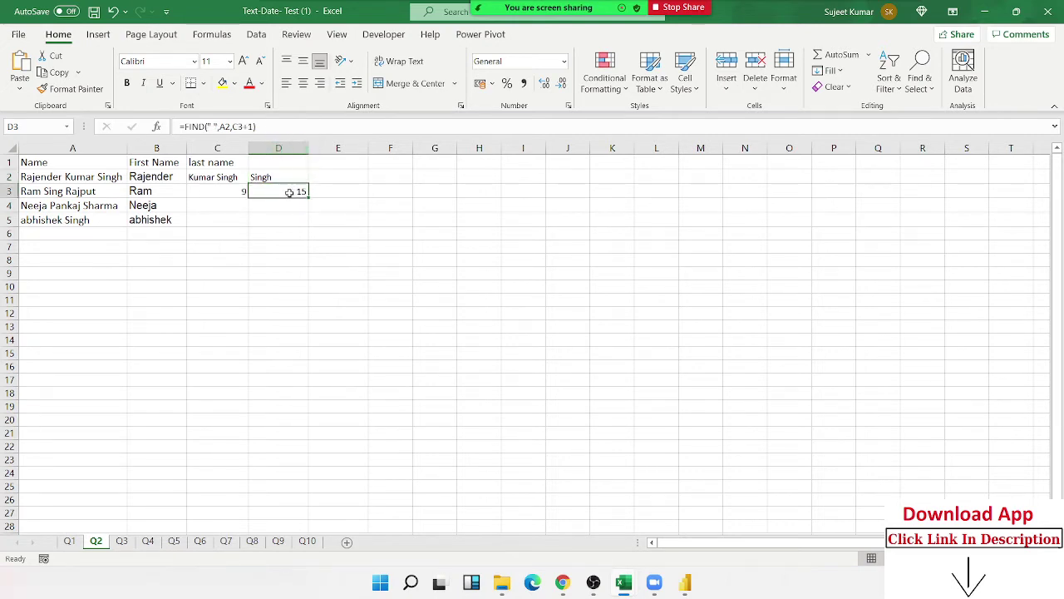
double_click(289, 192)
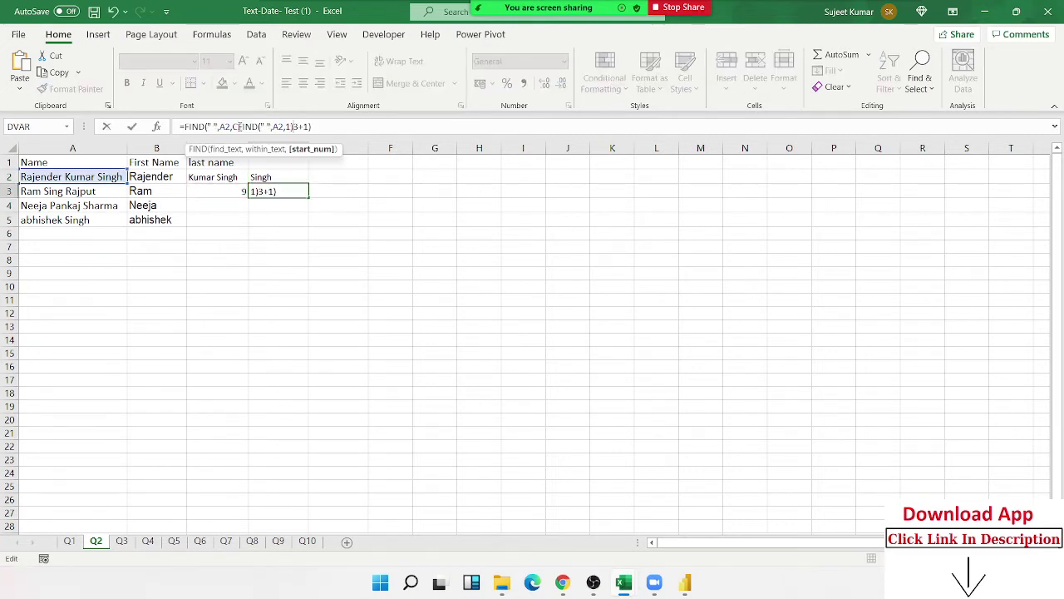
left_click(236, 126)
key("ctrl+v")
key("Return")
key("Return")
key("Escape")
double_click(237, 127)
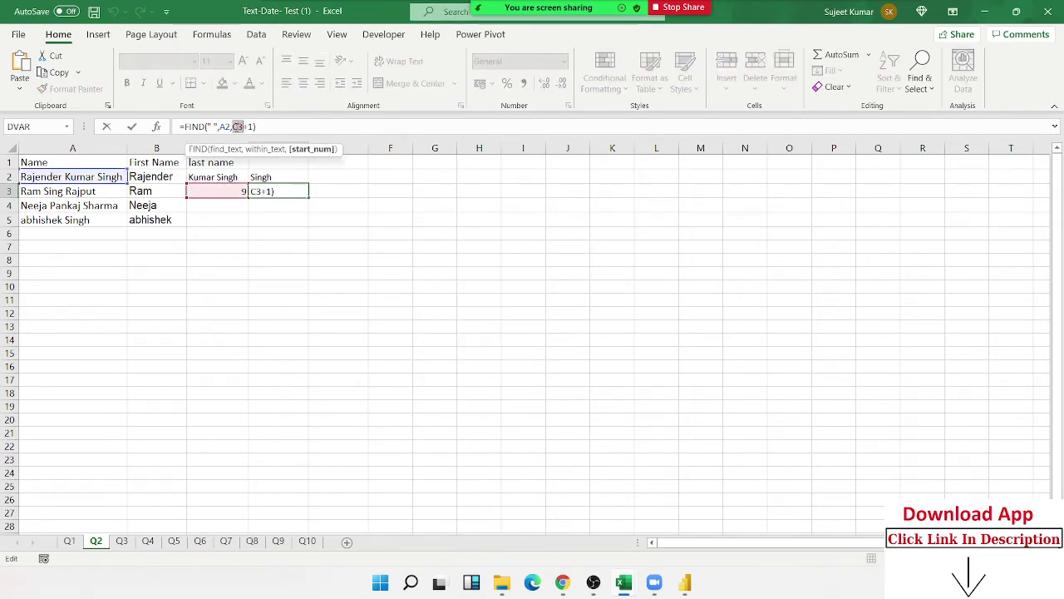
key("ctrl+v")
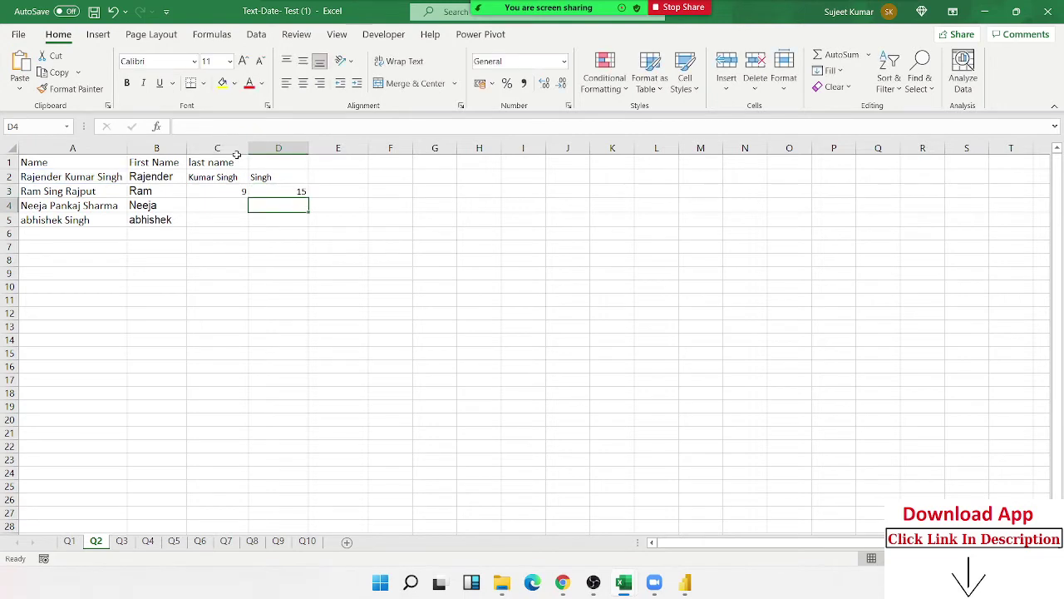
left_click(295, 191)
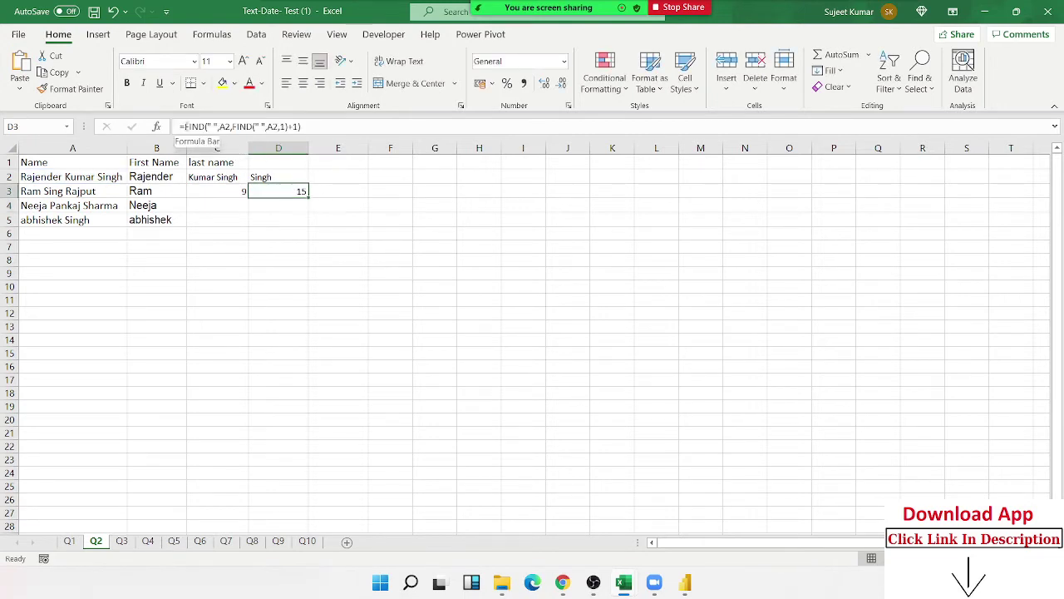
Substitute D3's FIND formula into D2's last-name formula, then clear helper cells C3:D3.
left_click_drag(184, 126, 316, 122)
key("Escape")
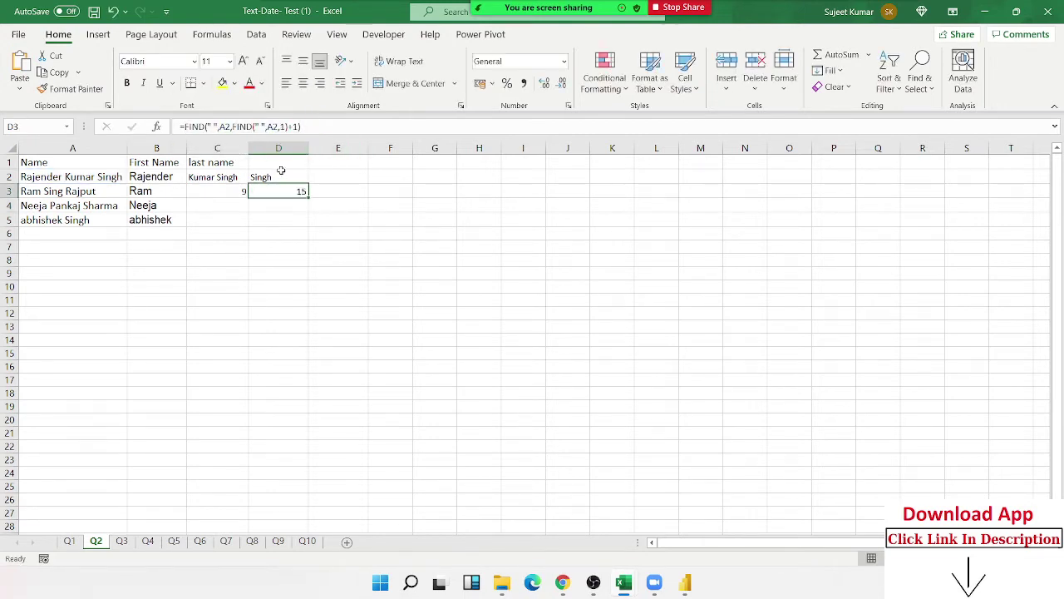
double_click(280, 175)
double_click(339, 176)
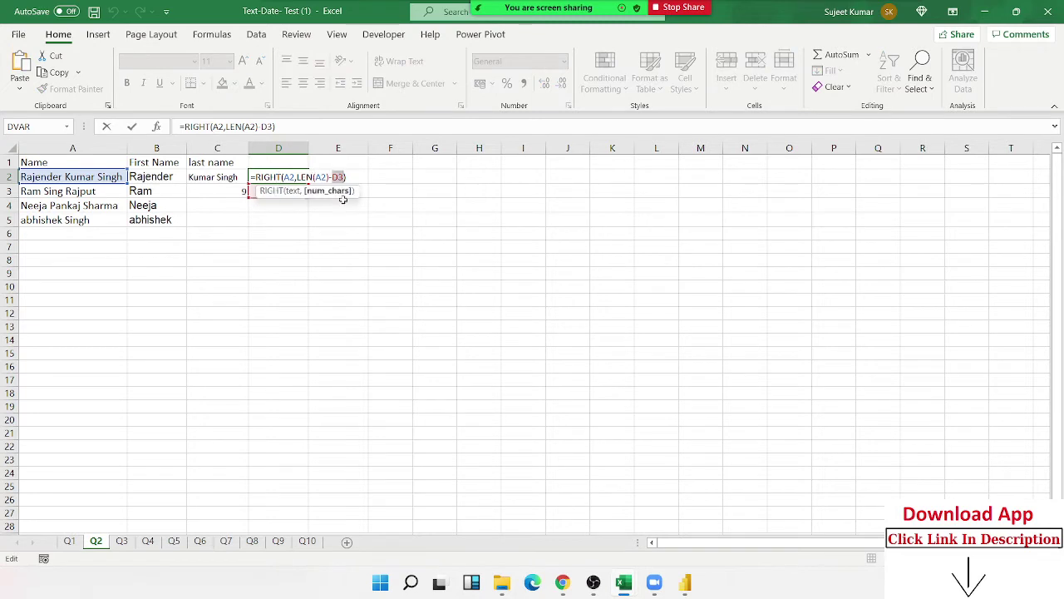
type("FIND(\" \",A2,FIND(\" \",A2,1)+1)")
key("Return")
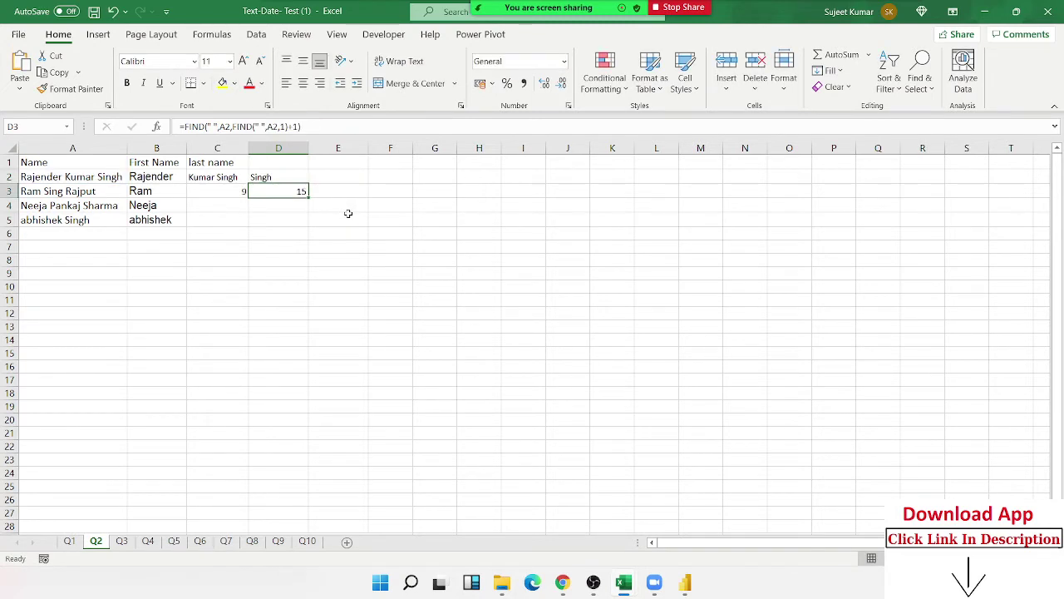
key("shift+Left")
key("Delete")
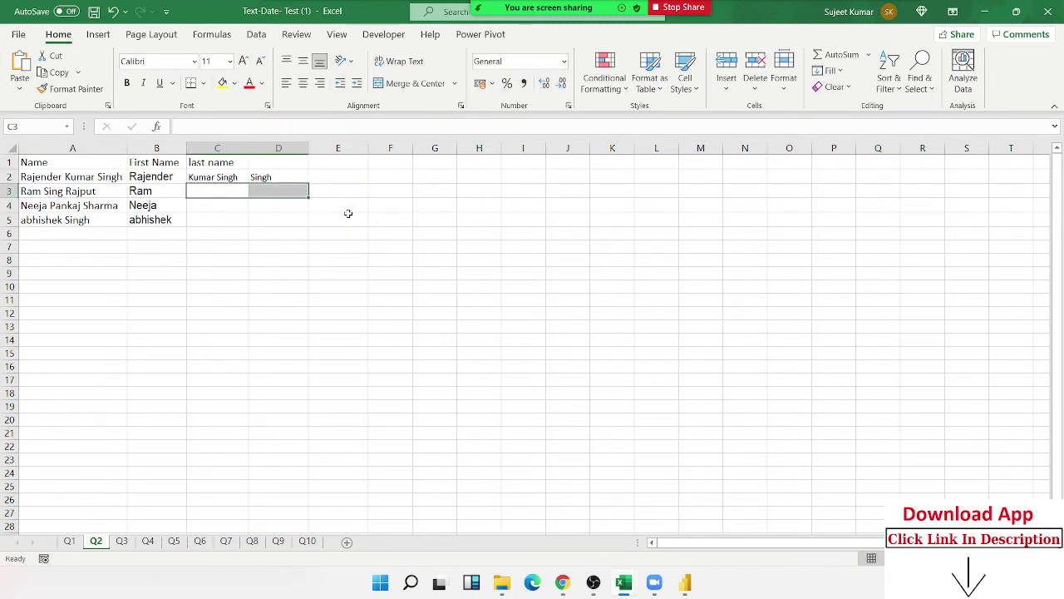
key("Up")
key("shift+Right")
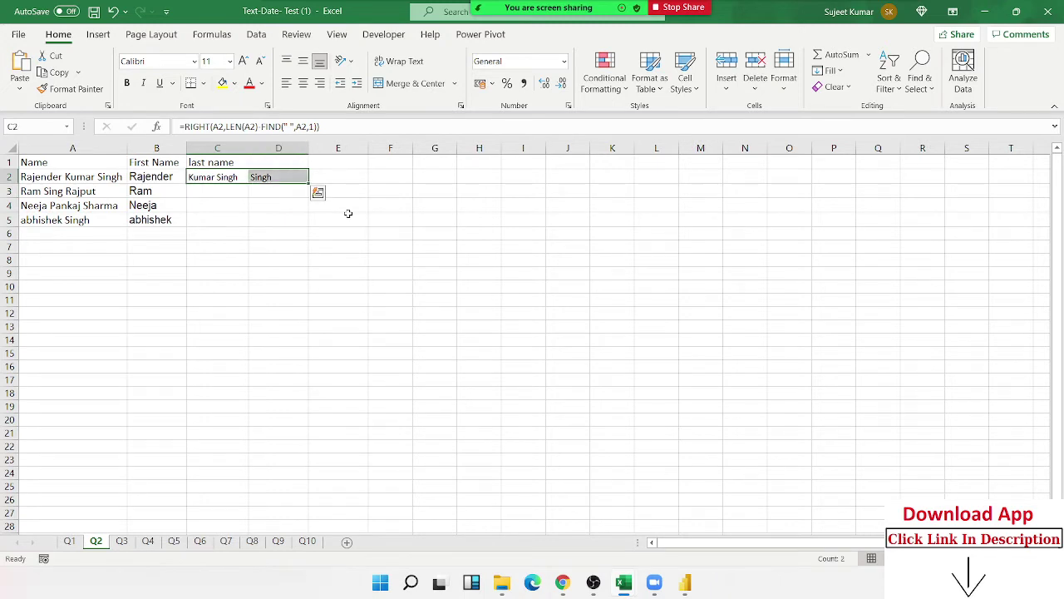
key("Left")
key("Left")
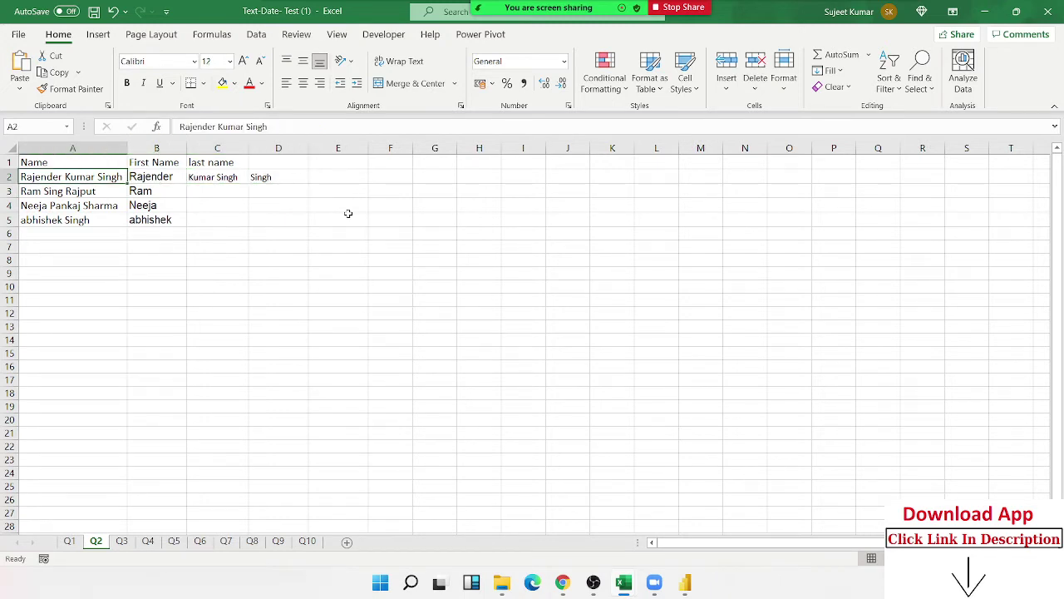
key("F2")
key("BackSpace")
key("BackSpace")
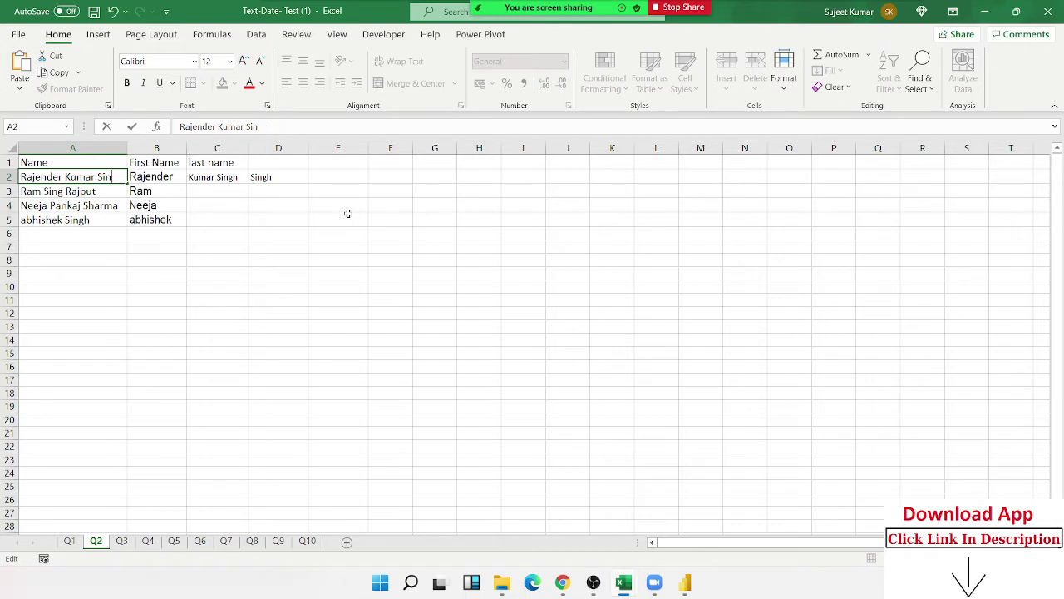
key("BackSpace")
key("BackSpace")
key("BackSpace")
key("Return")
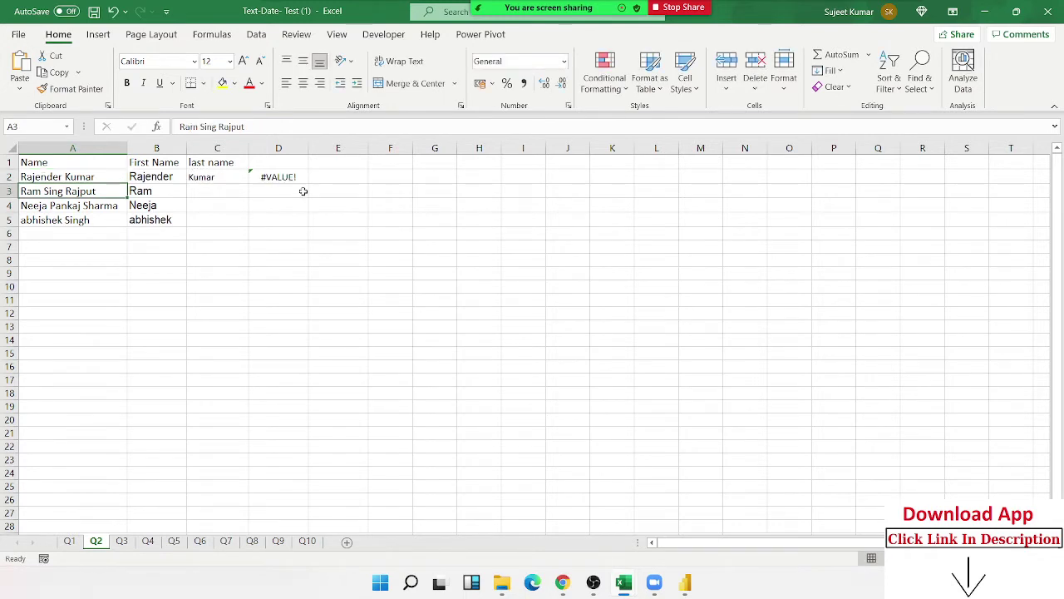
left_click(295, 177)
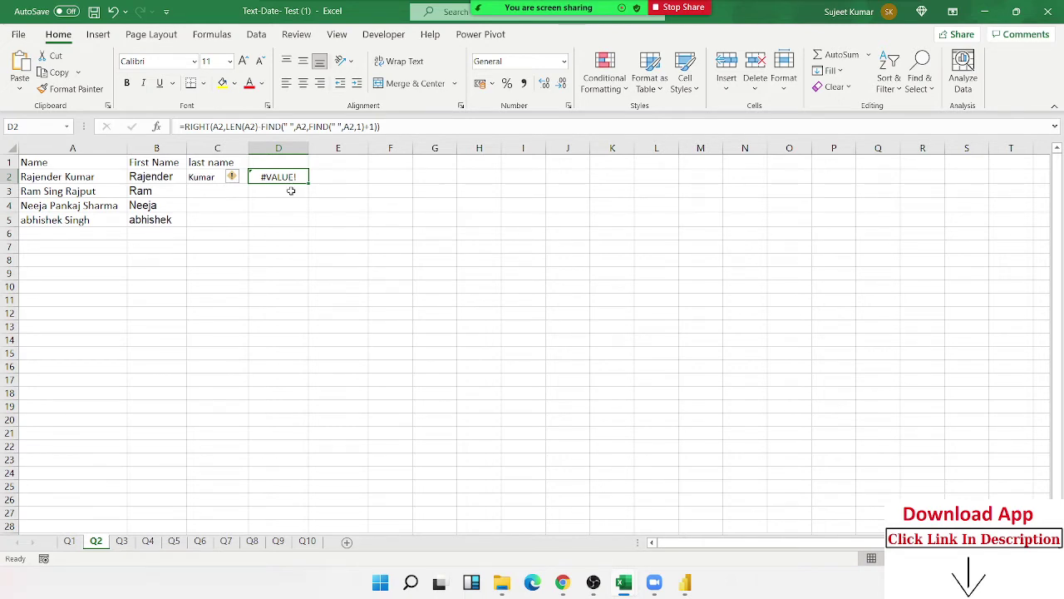
Enter =IFERROR(D2,C2) in E2.
left_click(314, 180)
type("=")
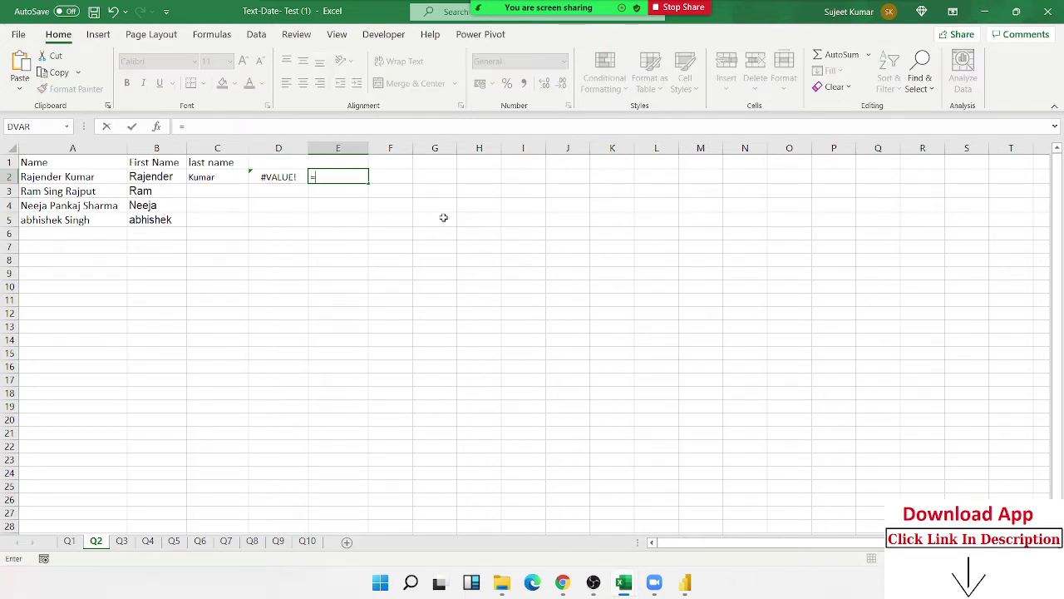
type("if")
key("Down")
key("Tab")
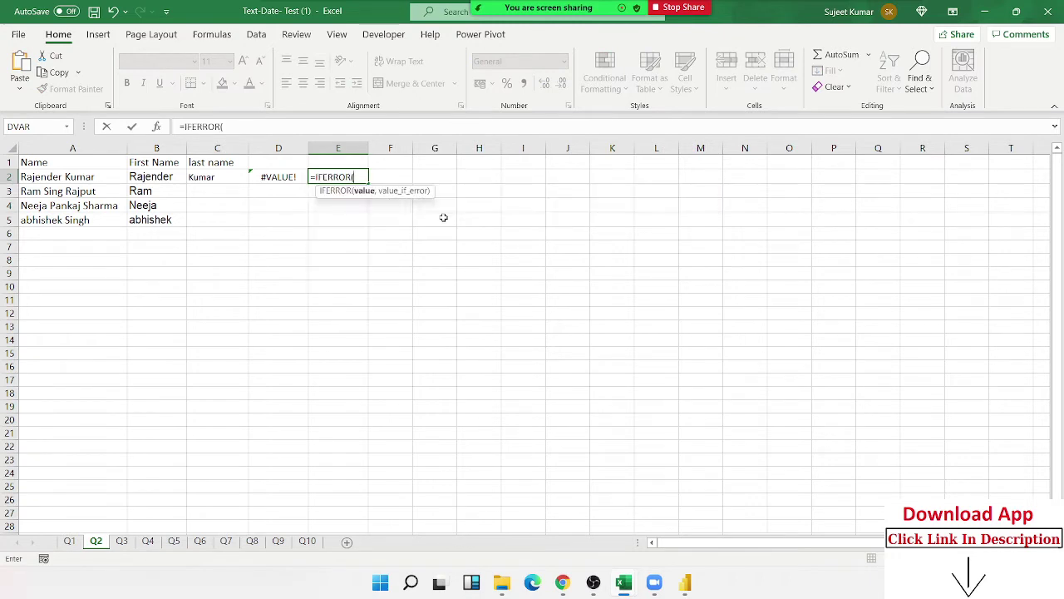
key("Left")
type(",")
key("Left")
key("Left")
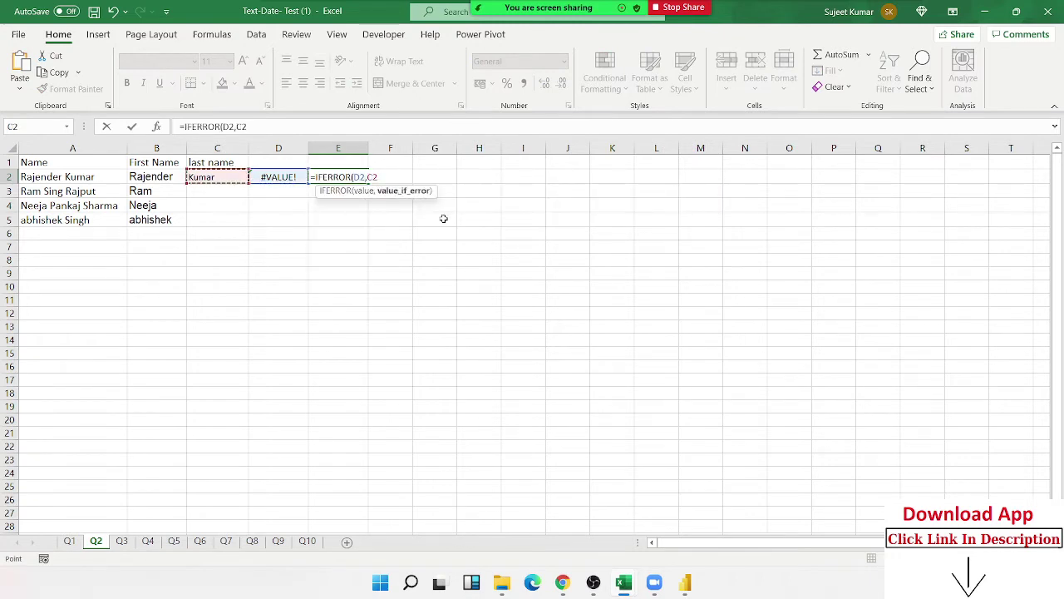
key("Return")
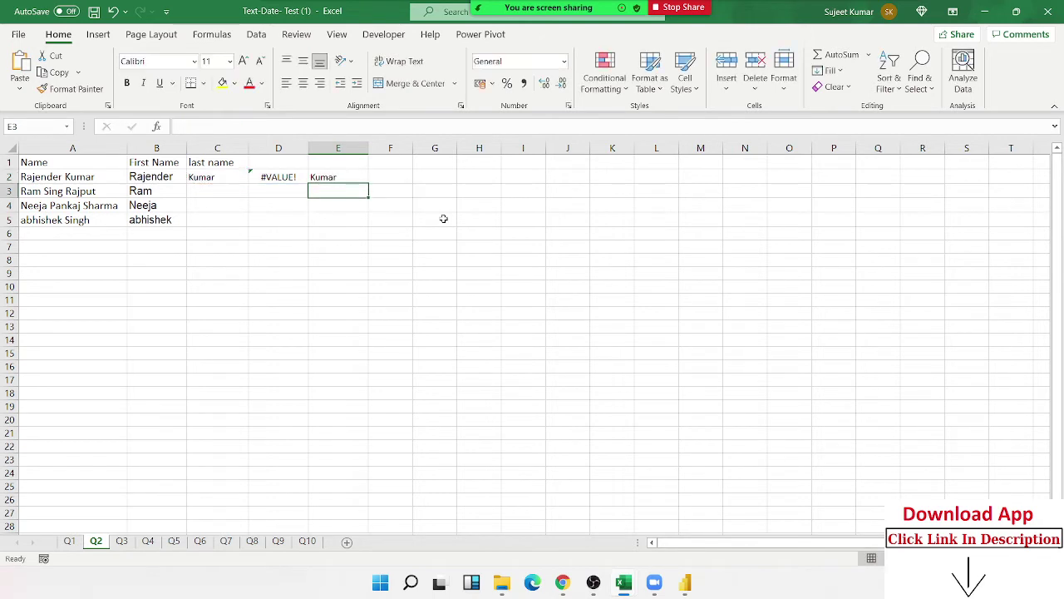
Replace the D2 argument in E2's IFERROR with C2's RIGHT formula text.
left_click(226, 169)
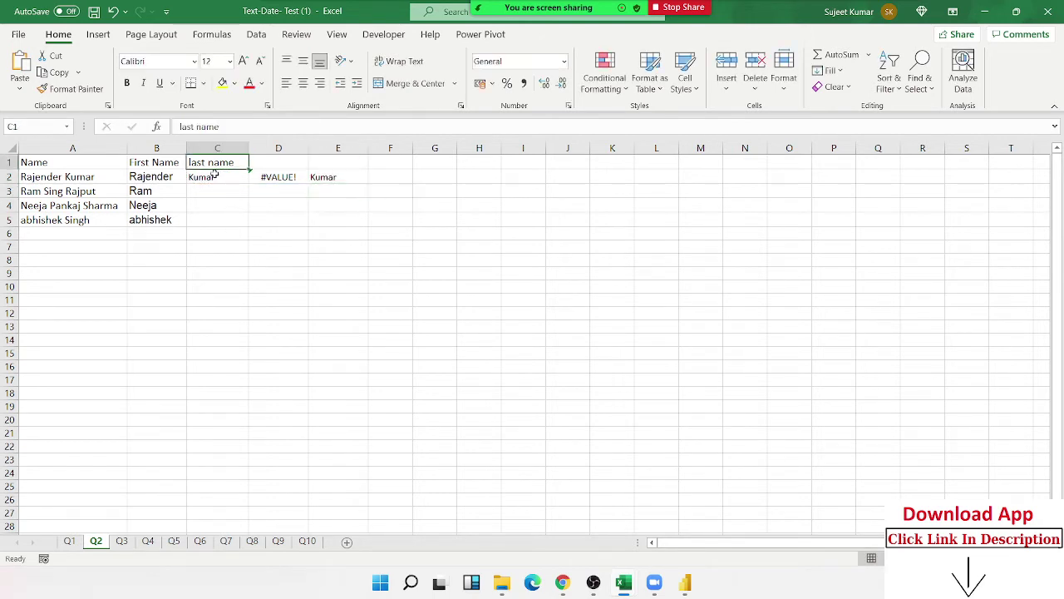
double_click(216, 176)
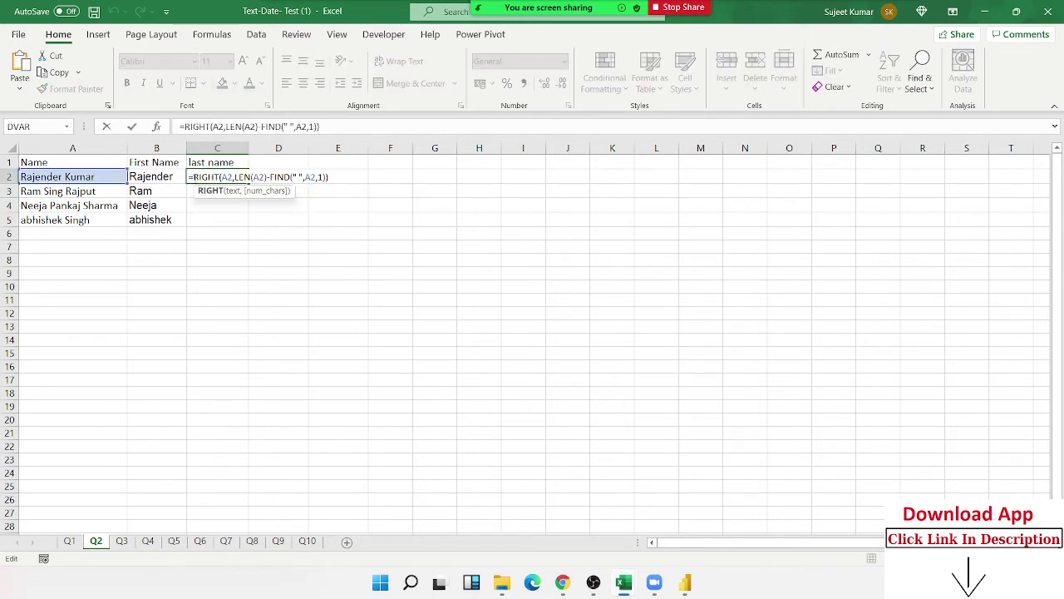
left_click_drag(193, 177, 370, 178)
key("ctrl+c")
key("Escape")
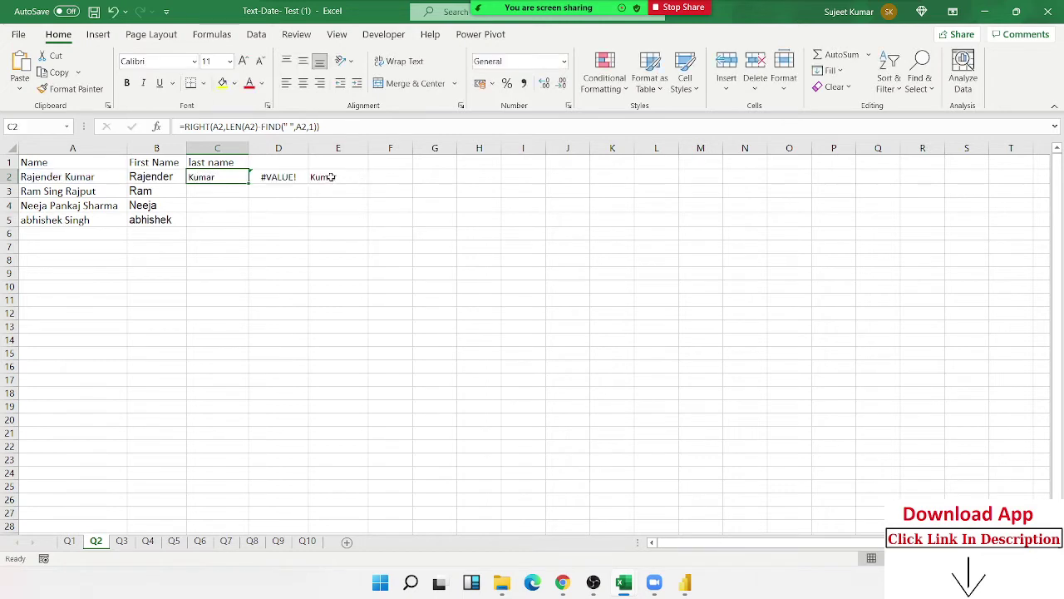
double_click(332, 178)
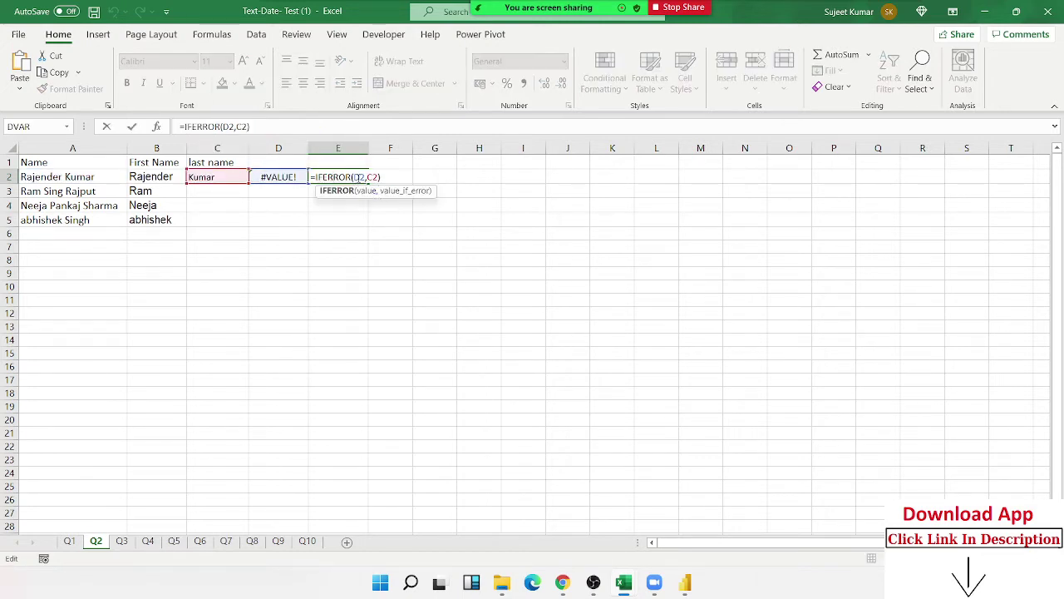
left_click(358, 177)
key("ctrl+v")
key("Return")
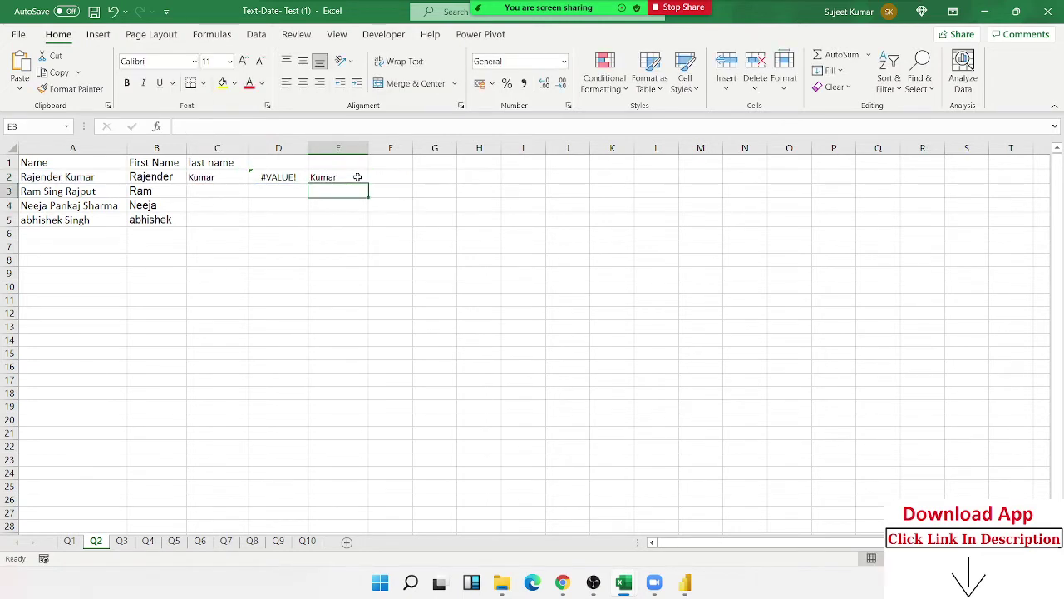
Replace the C2 argument with D2's RIGHT formula, then clear helper cells C2:D2.
left_click(289, 177)
double_click(289, 177)
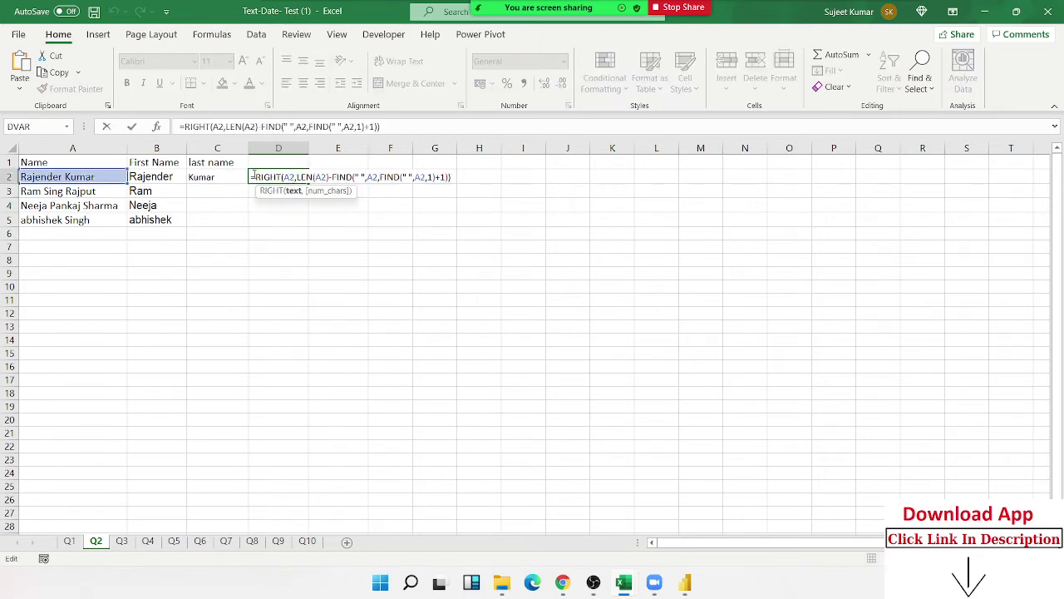
left_click_drag(256, 177, 478, 170)
key("ctrl+c")
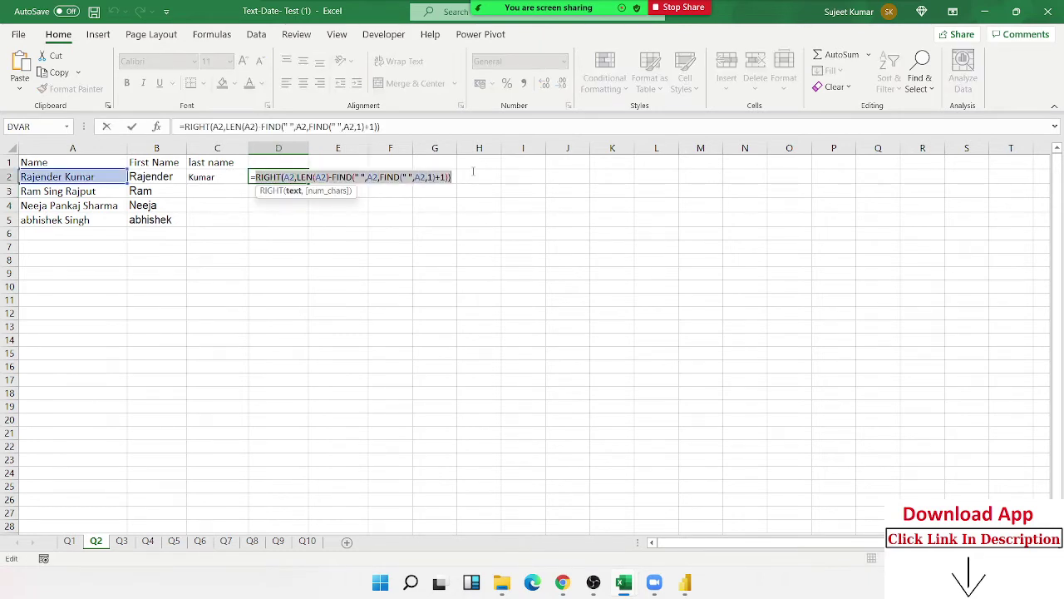
key("Escape")
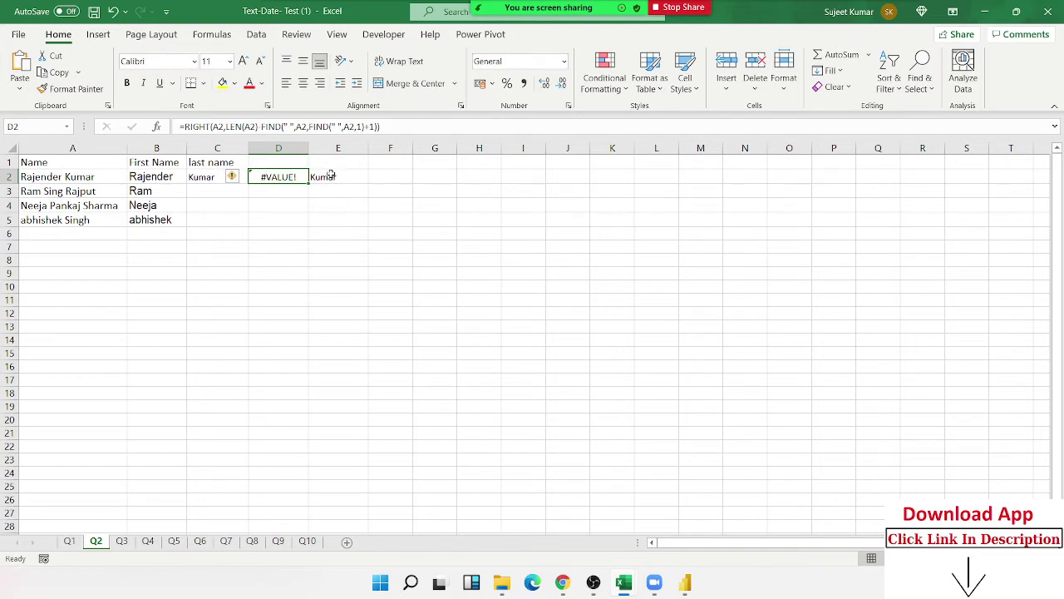
left_click(336, 176)
double_click(342, 176)
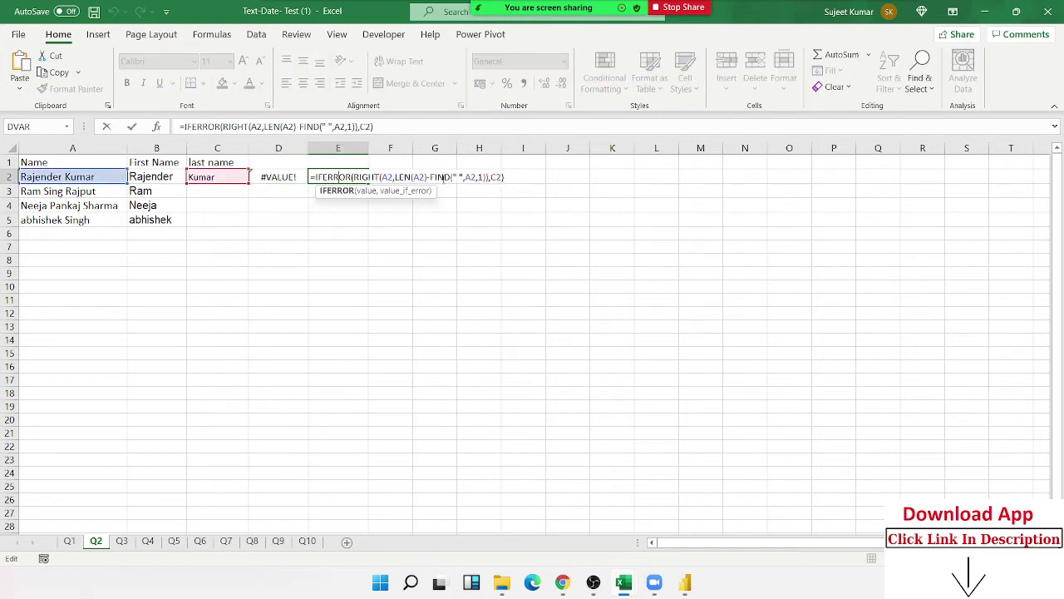
double_click(496, 177)
key("ctrl+v")
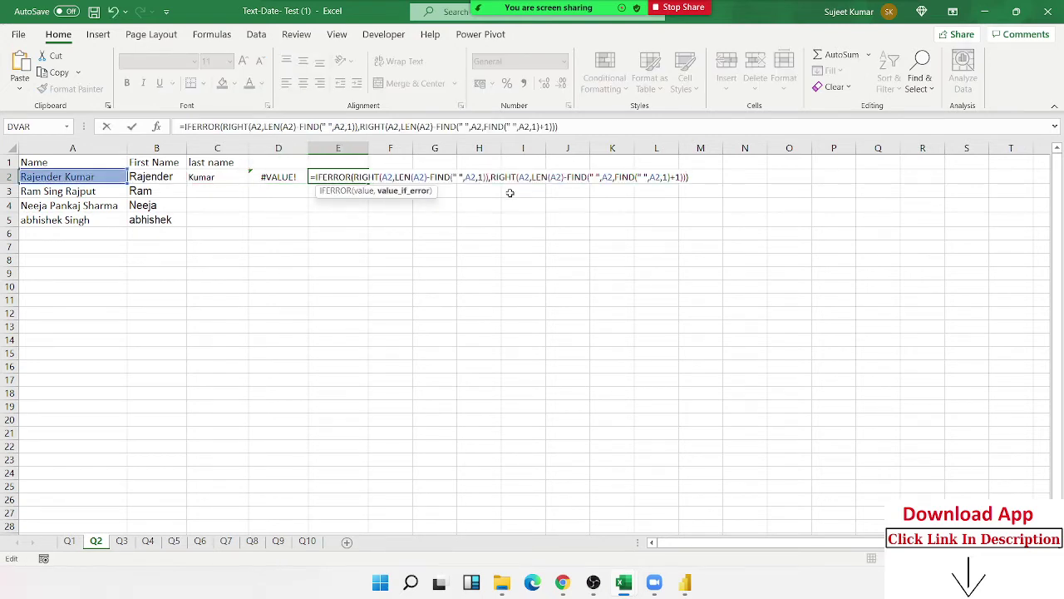
key("Return")
mouse_move(265, 177)
left_mouse_down()
mouse_move(233, 175)
mouse_move(308, 177)
left_mouse_up()
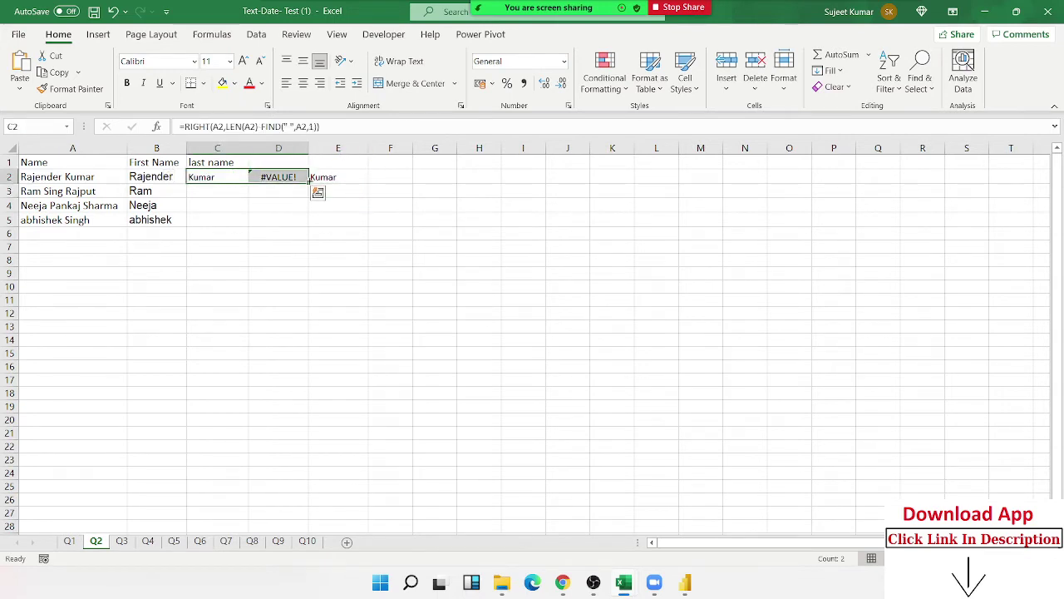
key("Delete")
Move E2's combined IFERROR formula into C2 and fill it down to C5.
left_click(350, 176)
key("ctrl+c")
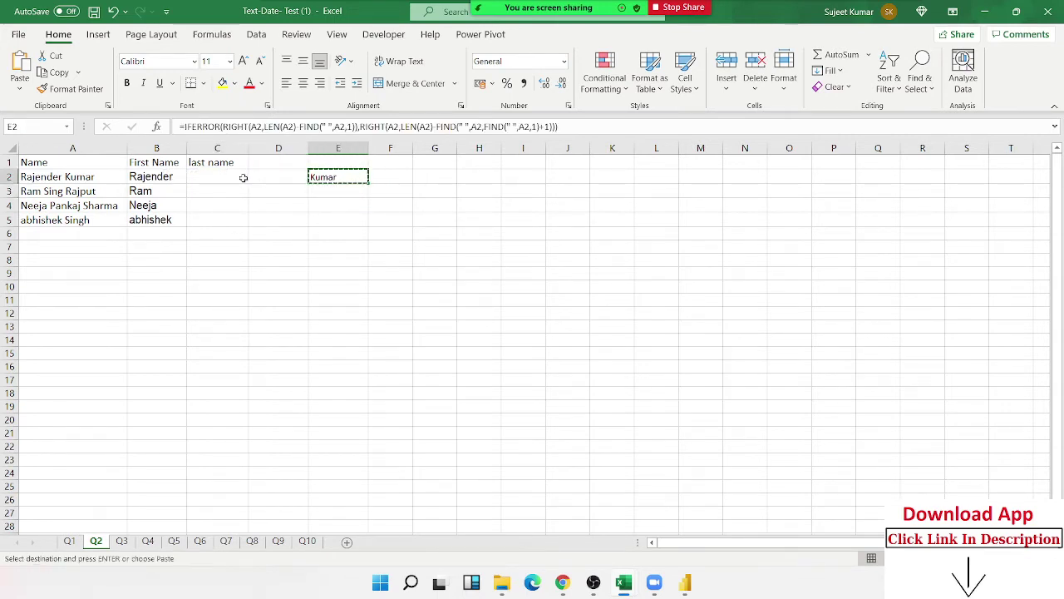
left_click(242, 177)
key("Return")
left_click_drag(250, 184, 246, 186)
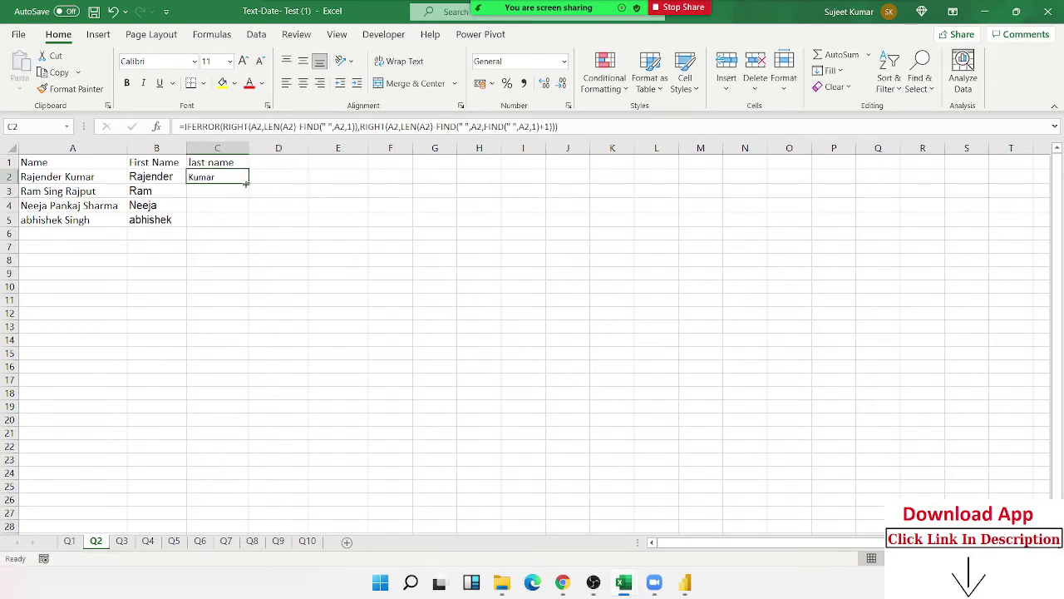
double_click(246, 183)
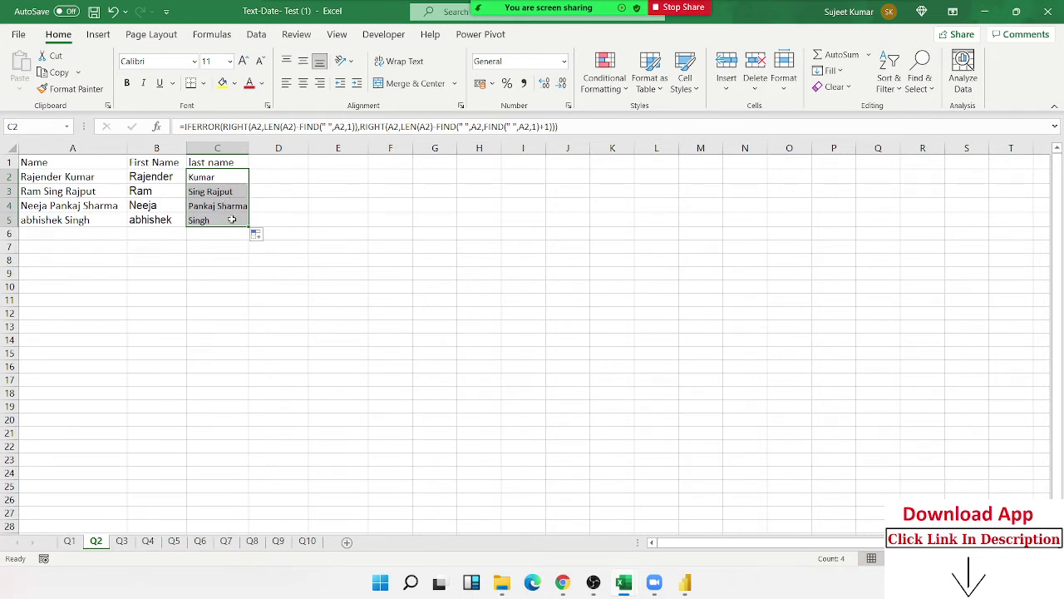
left_click(217, 203)
left_click(217, 192)
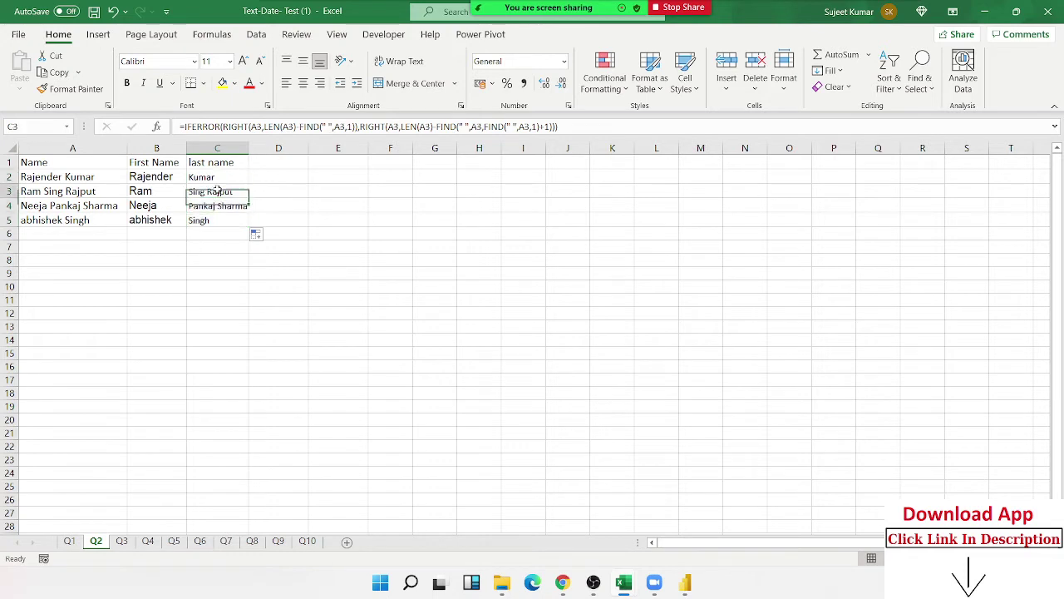
left_click(215, 177)
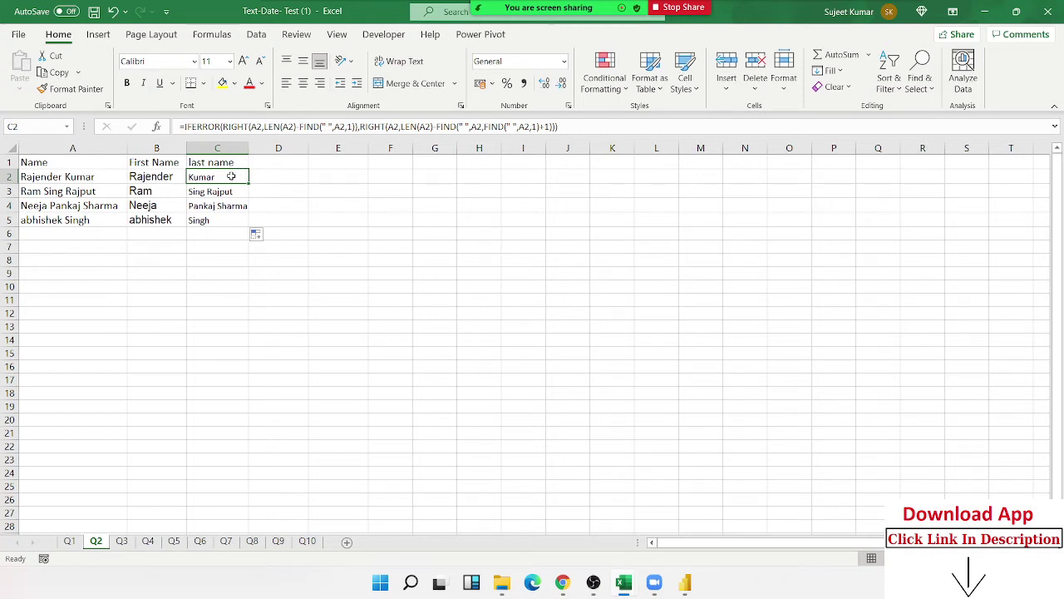
Wrap the second FIND part of C2's formula in parentheses and refill it through C5.
double_click(232, 176)
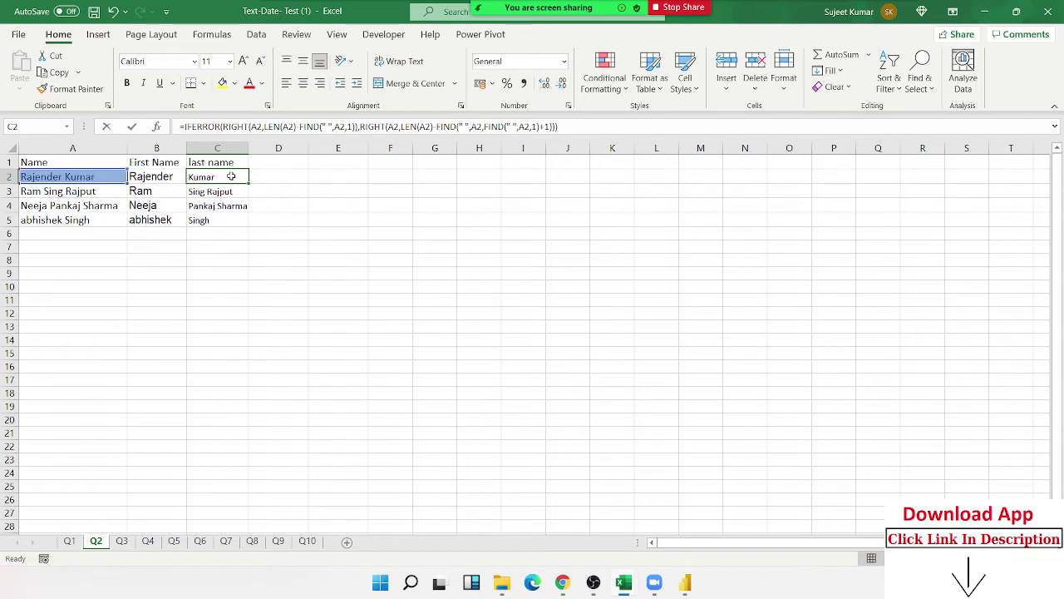
key("ctrl+Return")
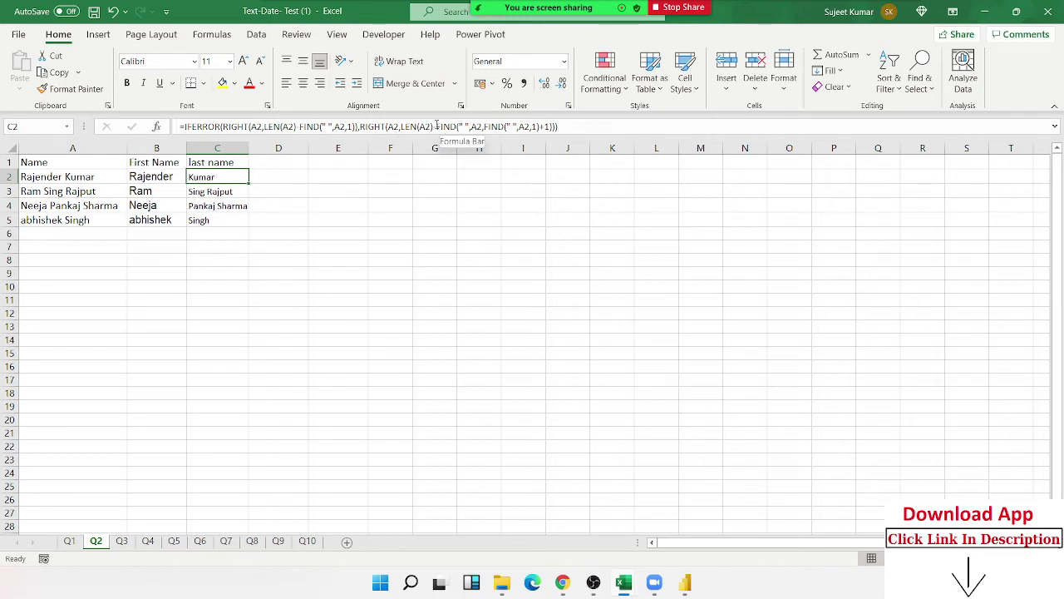
left_click(438, 126)
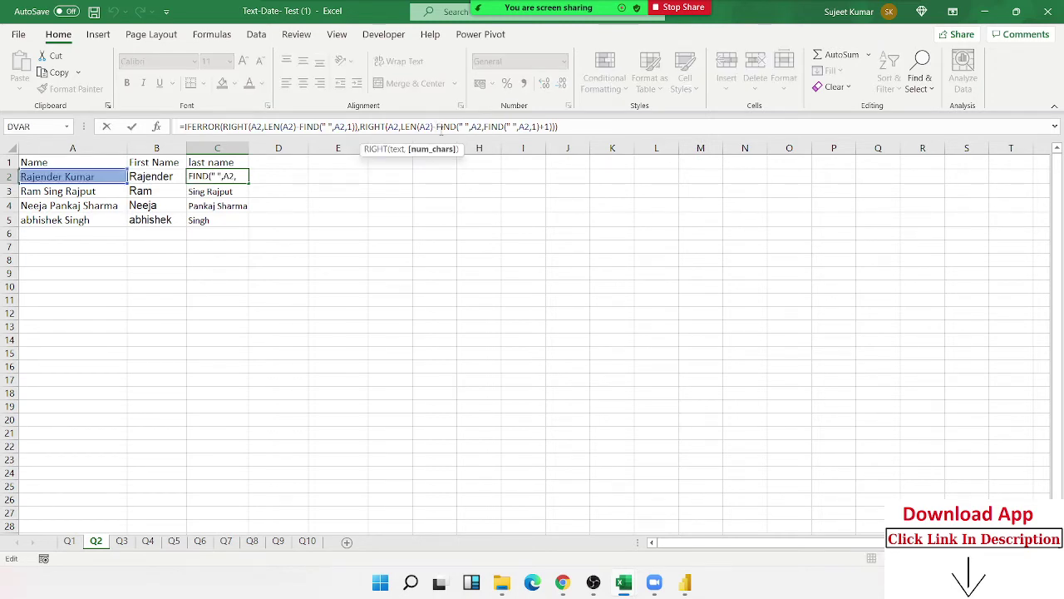
type("(")
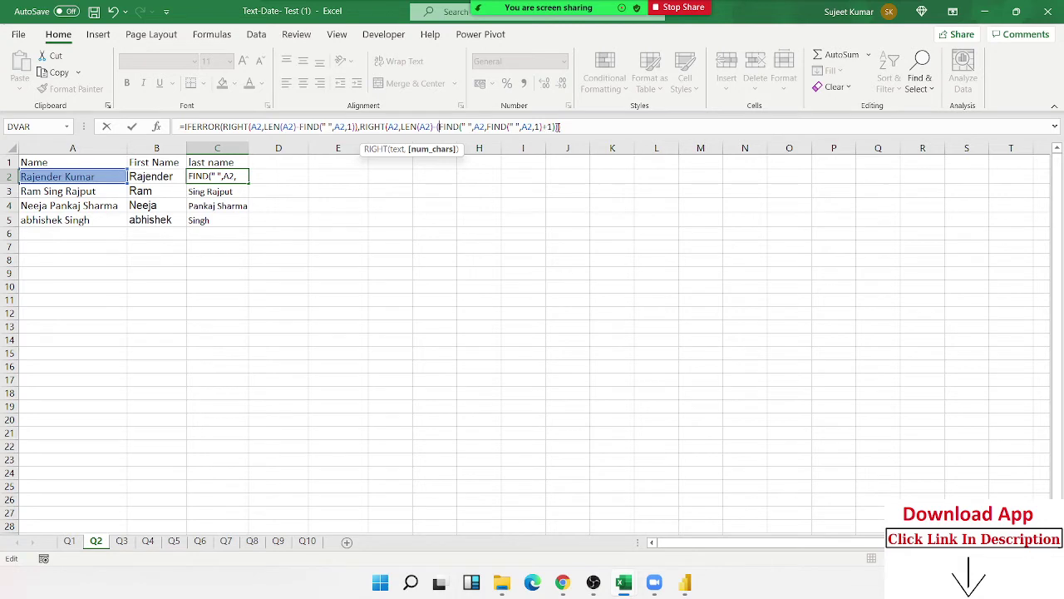
left_click(564, 127)
key("Return")
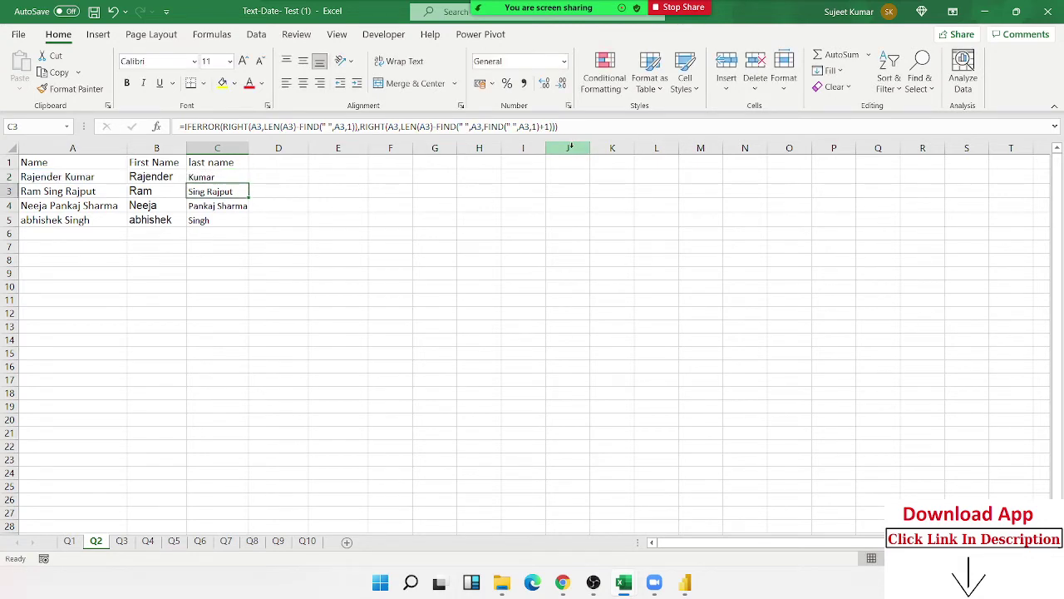
key("Up")
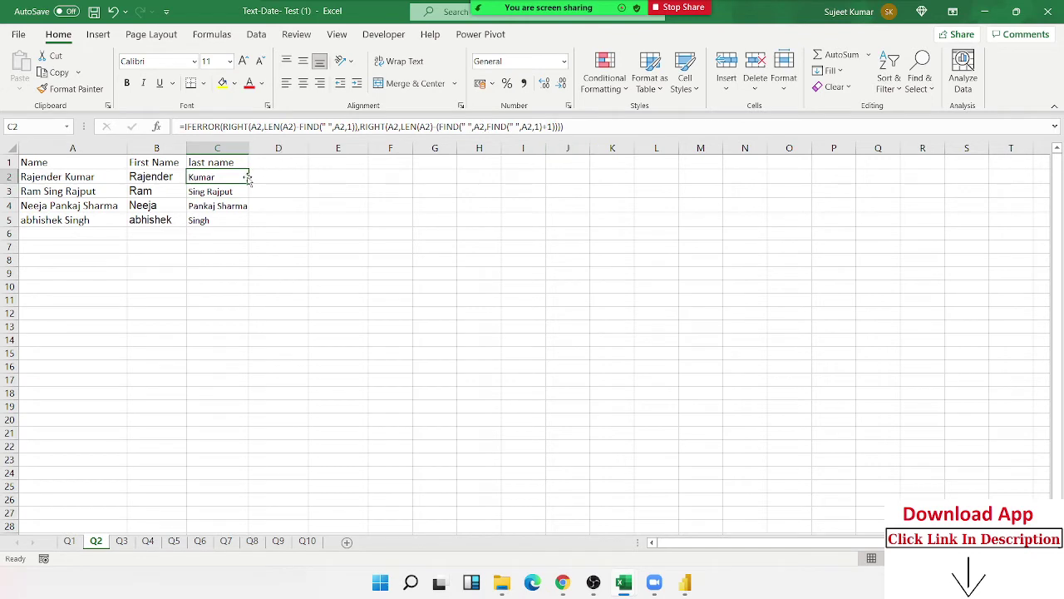
double_click(249, 186)
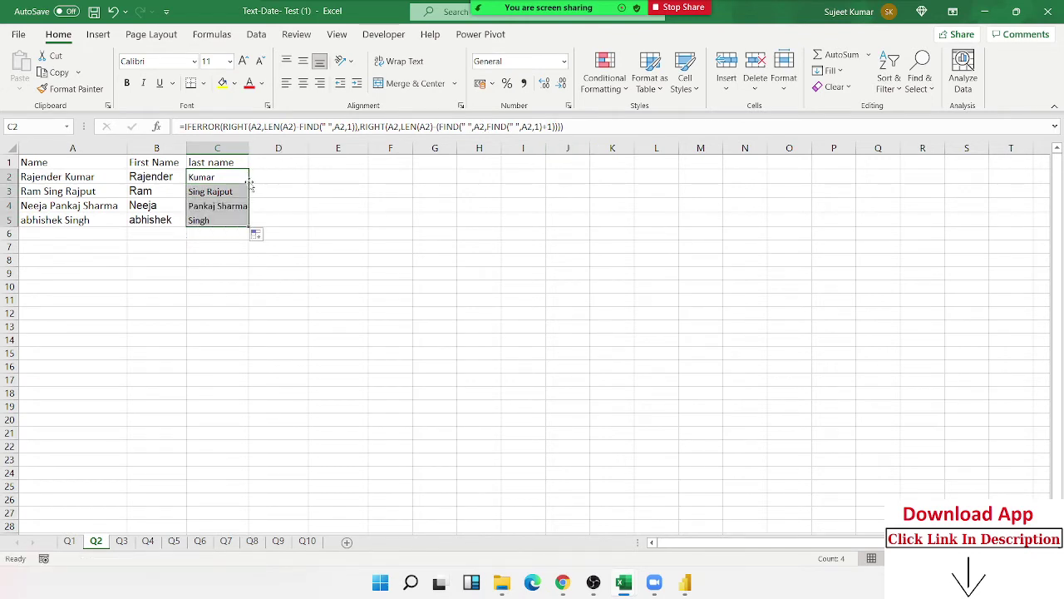
left_click(242, 178)
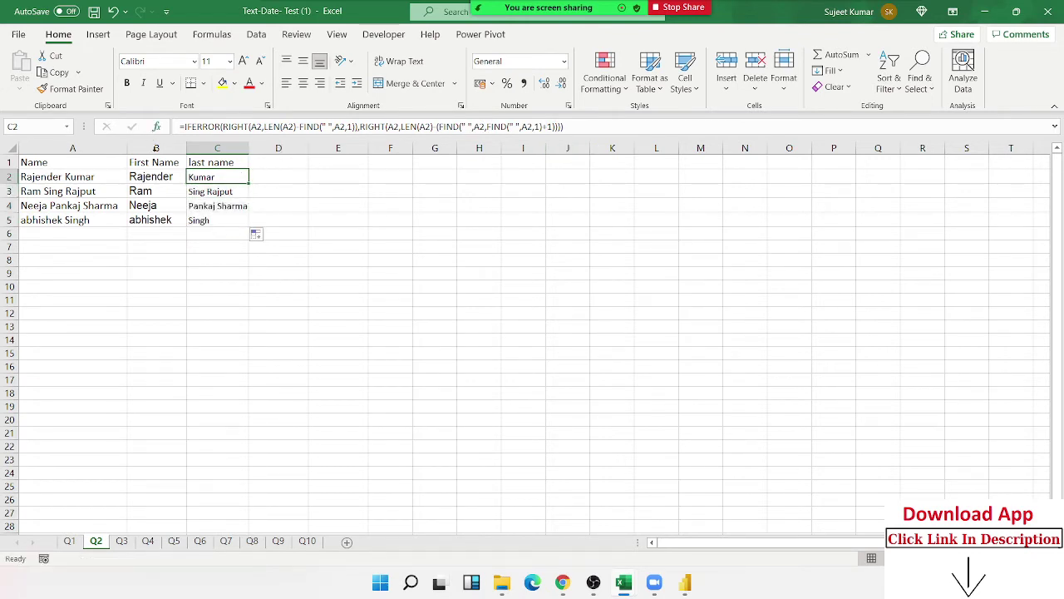
Open Evaluate Formula for C2 from the Formulas tab's auditing tools.
left_click(383, 34)
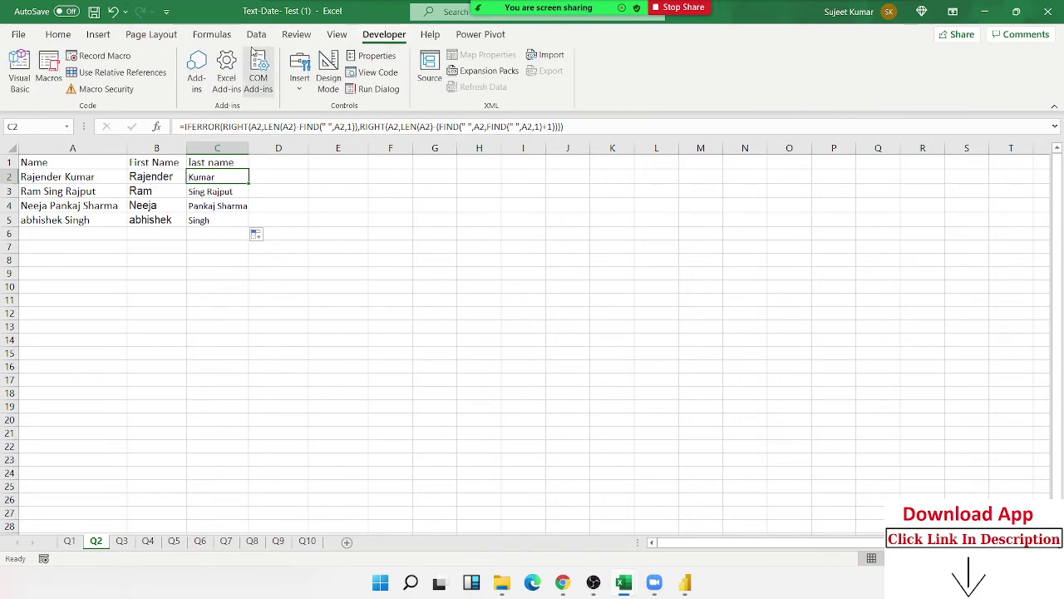
left_click(211, 34)
left_click(656, 89)
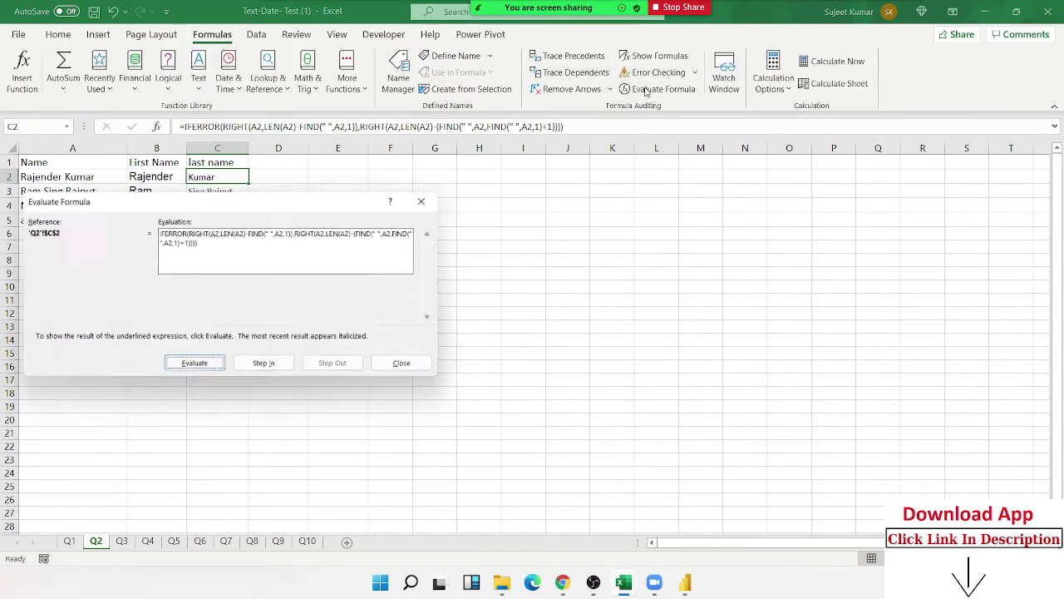
left_click_drag(350, 207, 522, 209)
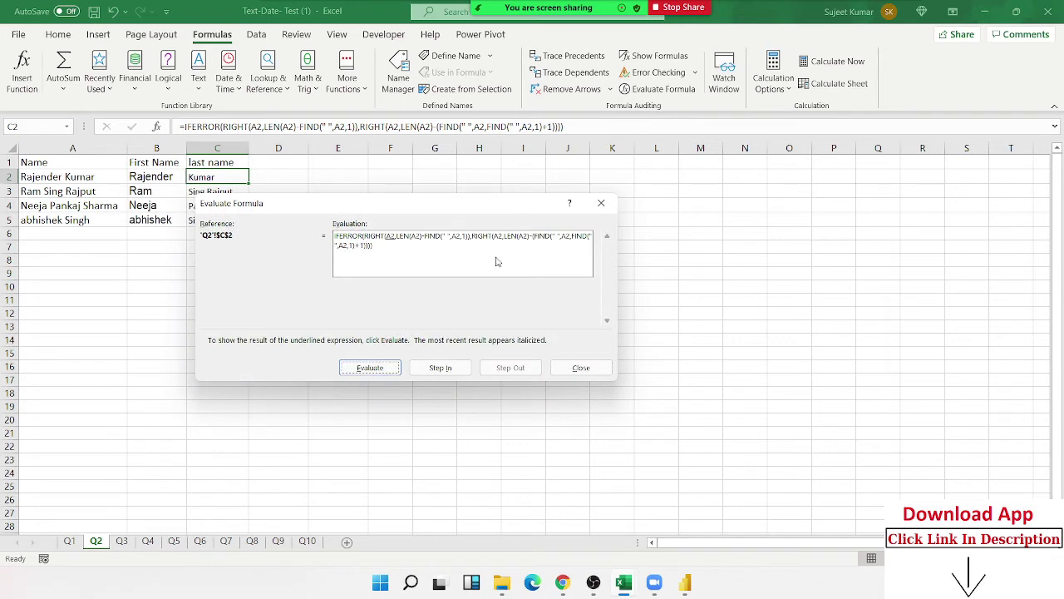
Step through C2's evaluation until it resolves to Kumar, then close it.
left_click(379, 371)
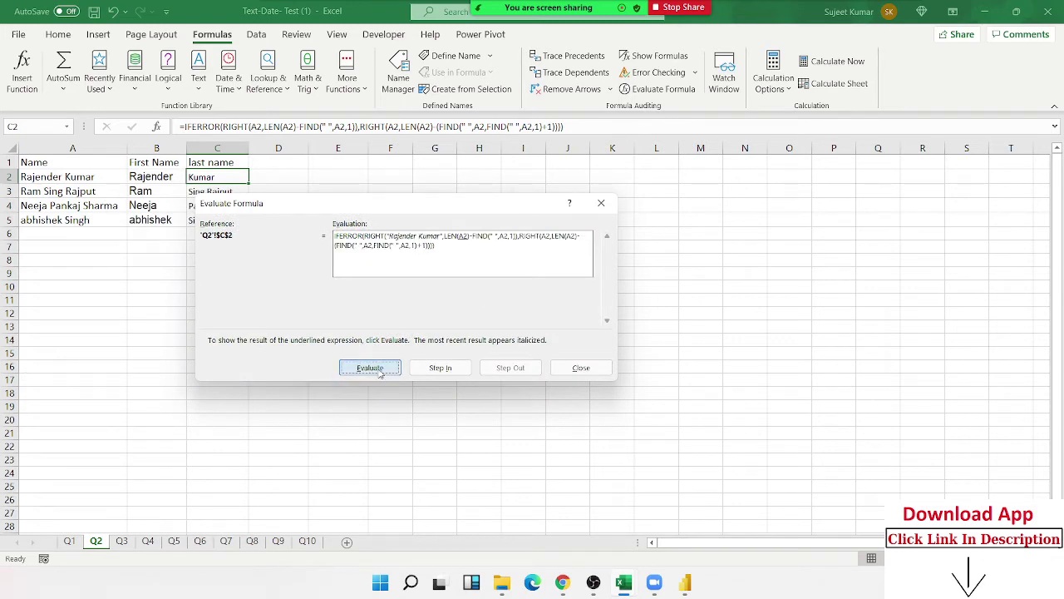
left_click(380, 372)
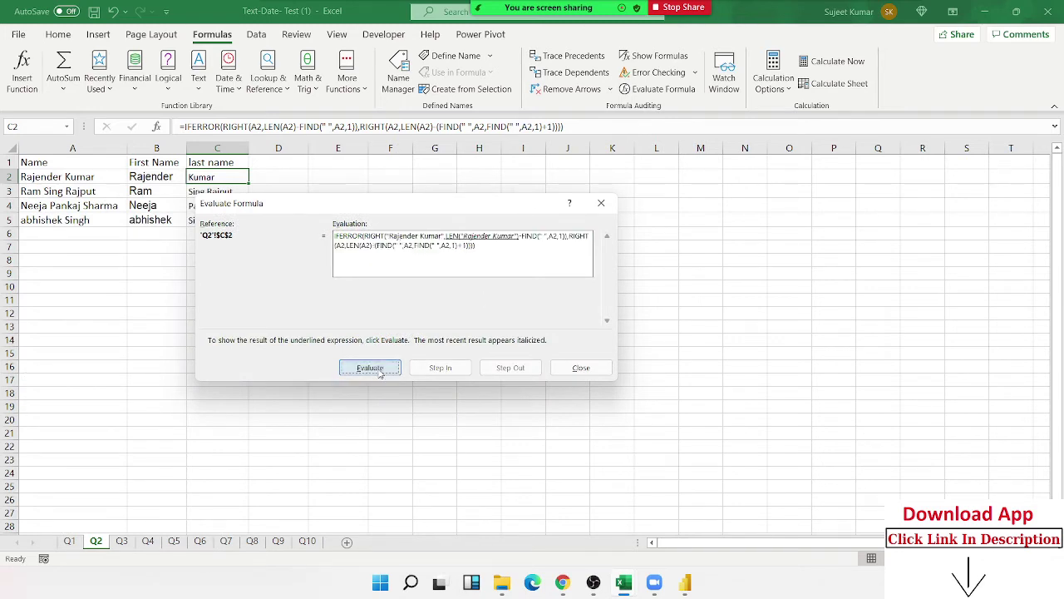
left_click(380, 372)
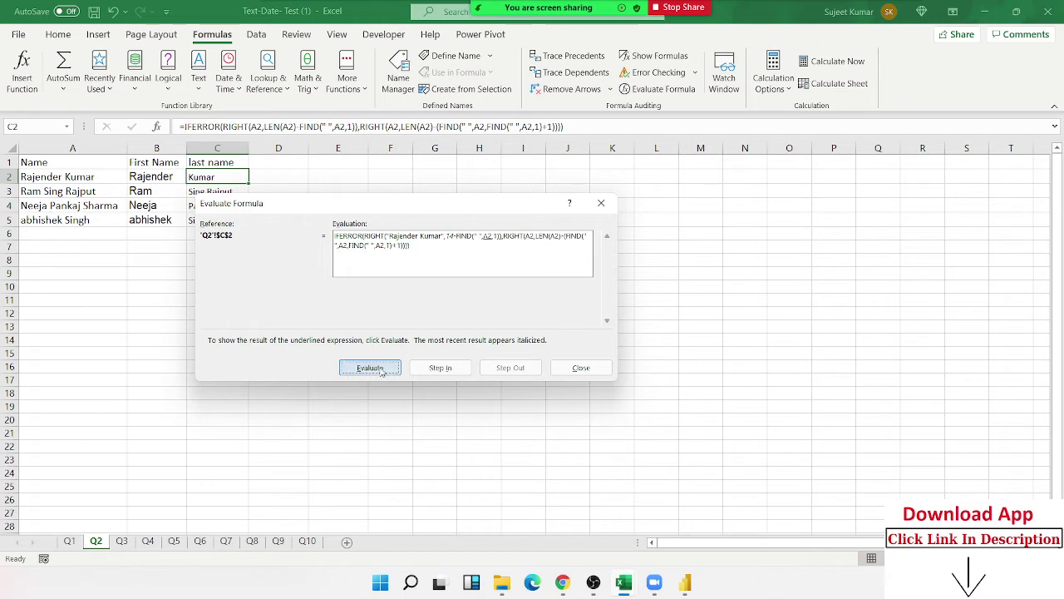
left_click(380, 371)
left_click(380, 371)
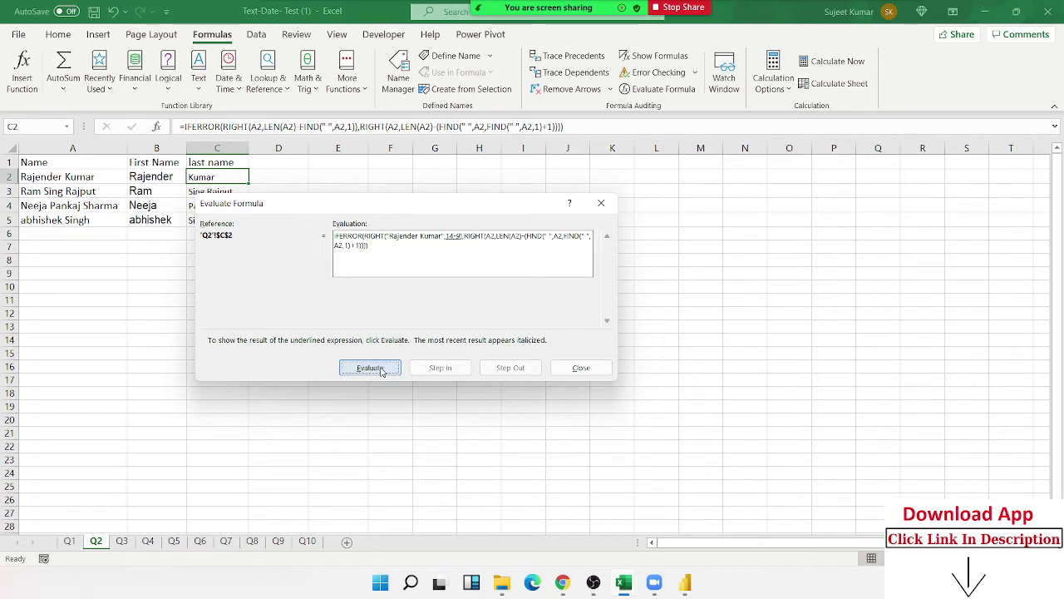
left_click(380, 370)
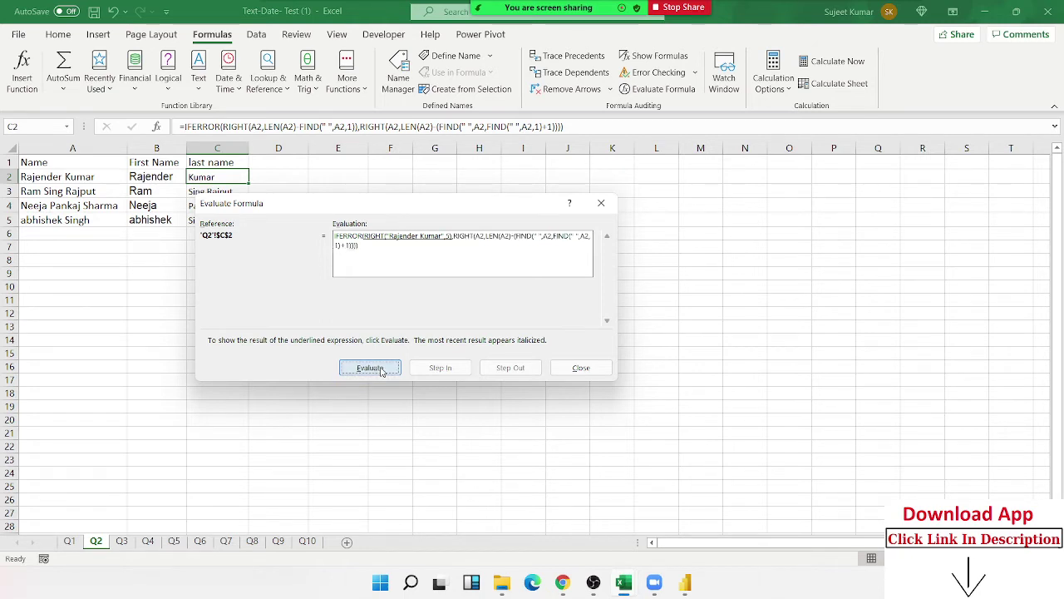
left_click(381, 371)
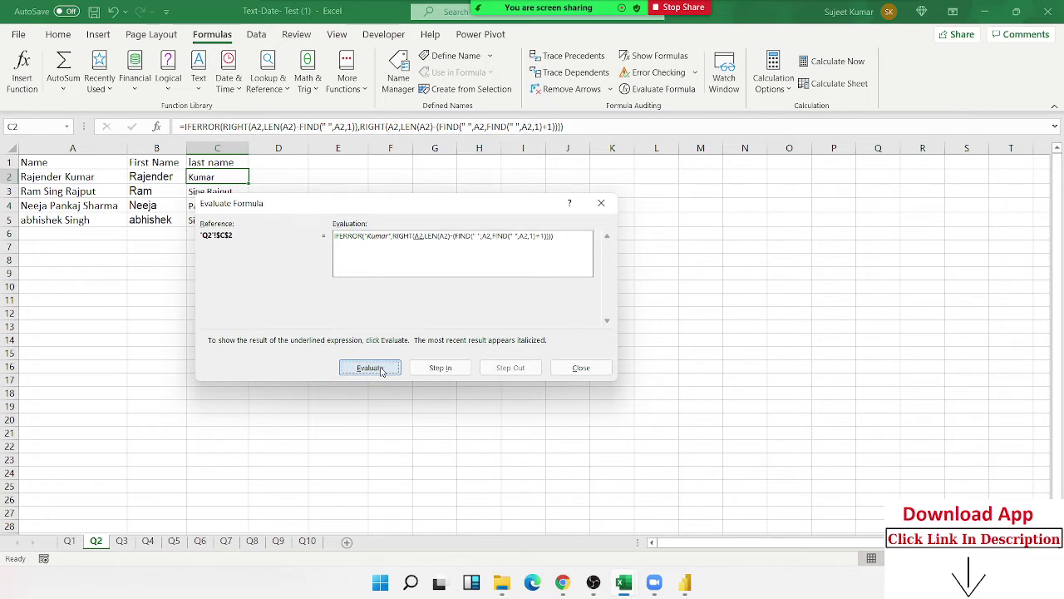
left_click(380, 371)
left_click(601, 203)
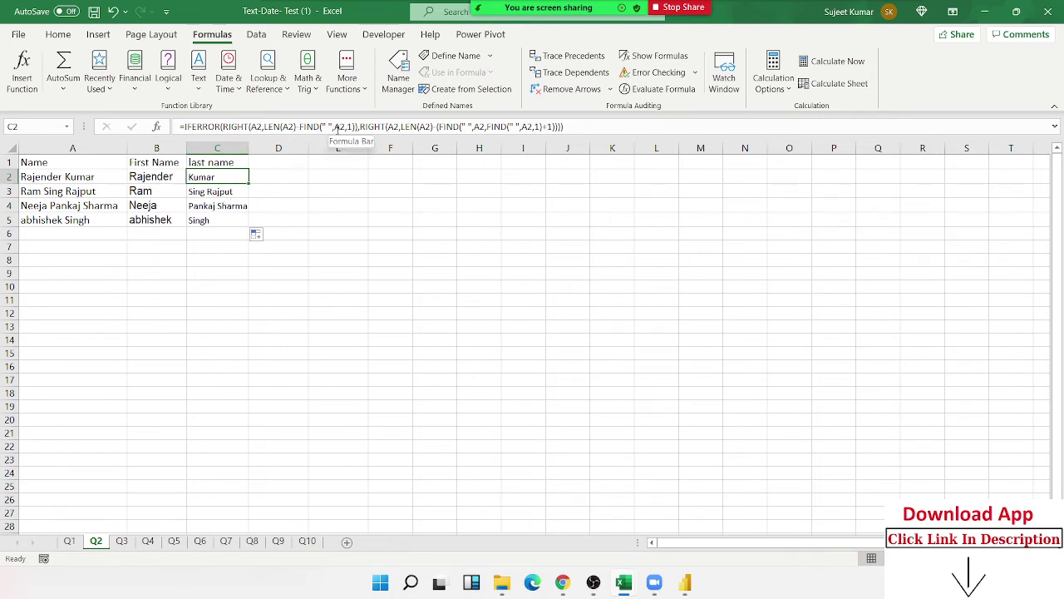
Move C2's first-space RIGHT expression to the IFERROR fallback position and fill down to C5.
left_click(229, 127)
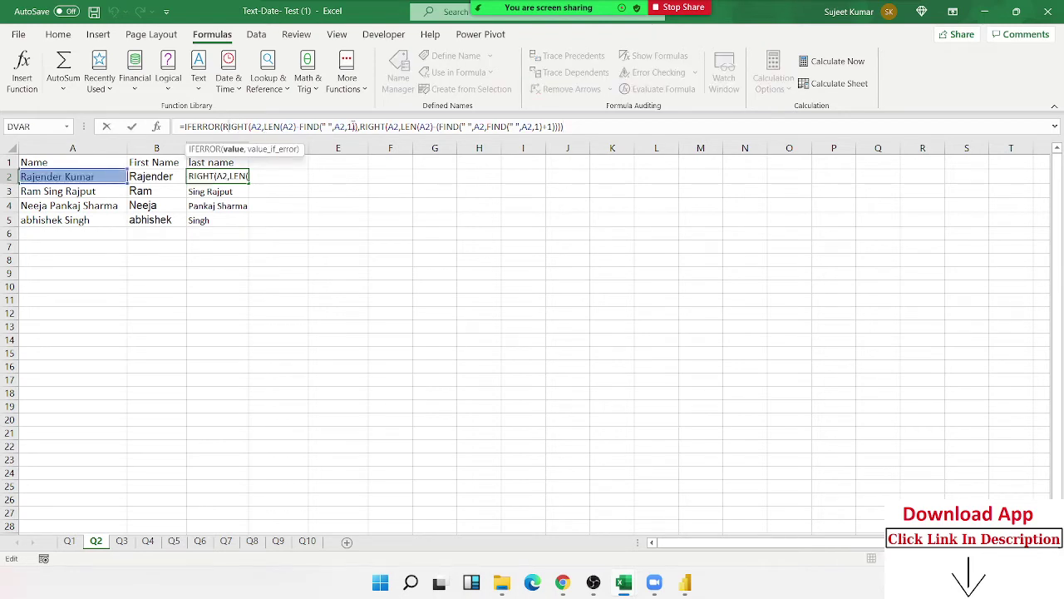
left_click_drag(356, 126, 223, 127)
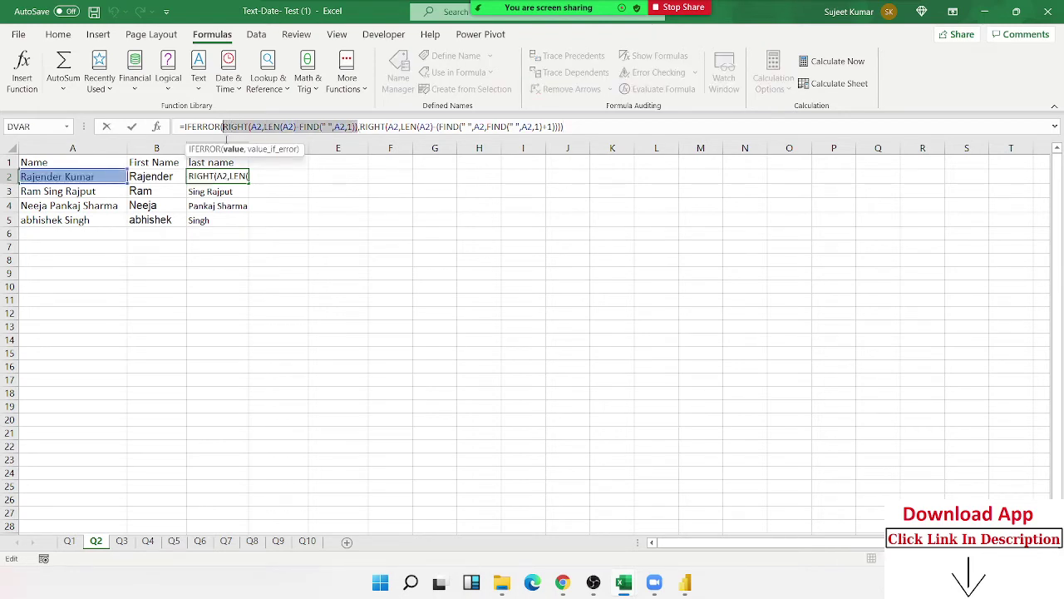
key("Delete")
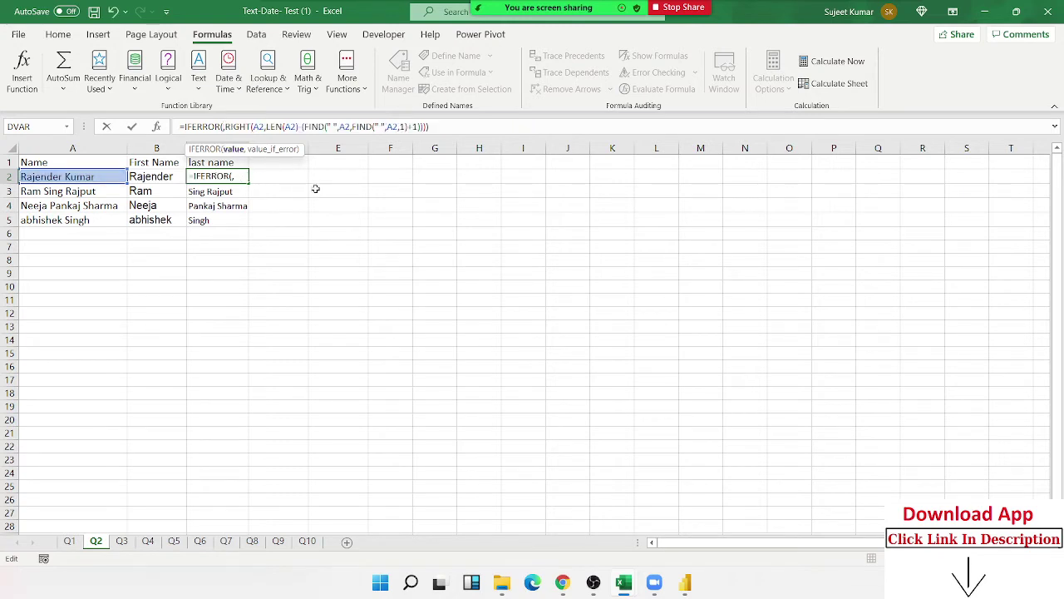
key("Delete")
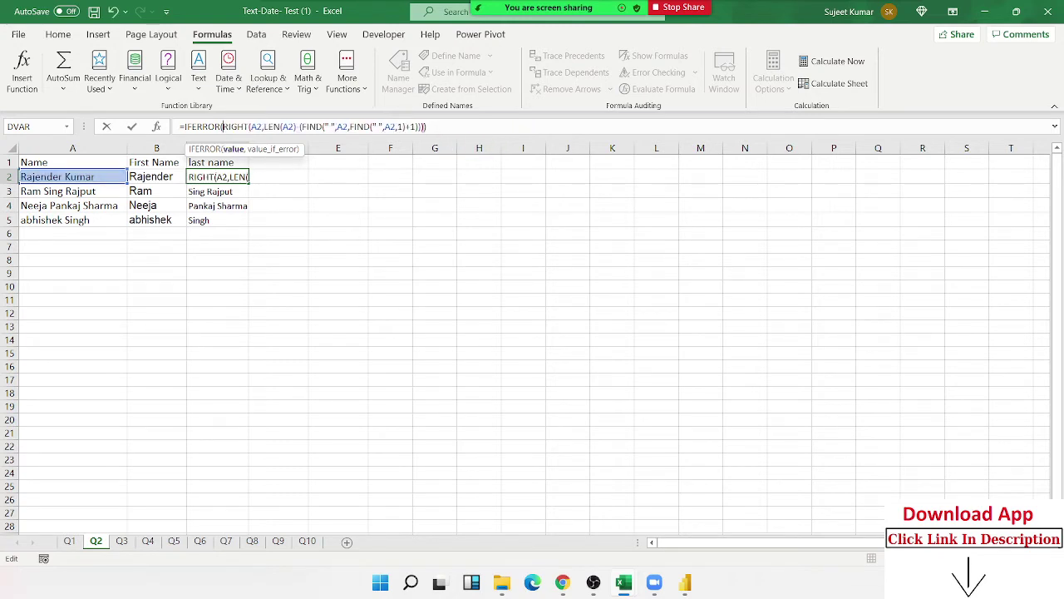
left_click(426, 127)
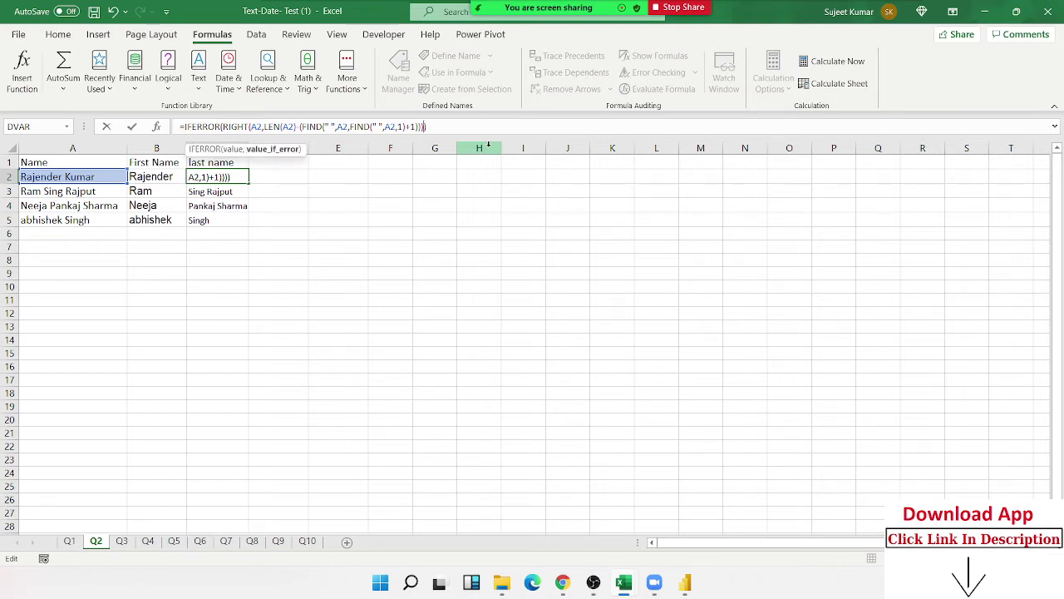
type(",RIGHT(A2,LEN(A2)-FIND(\" \",A2,1))")
key("Return")
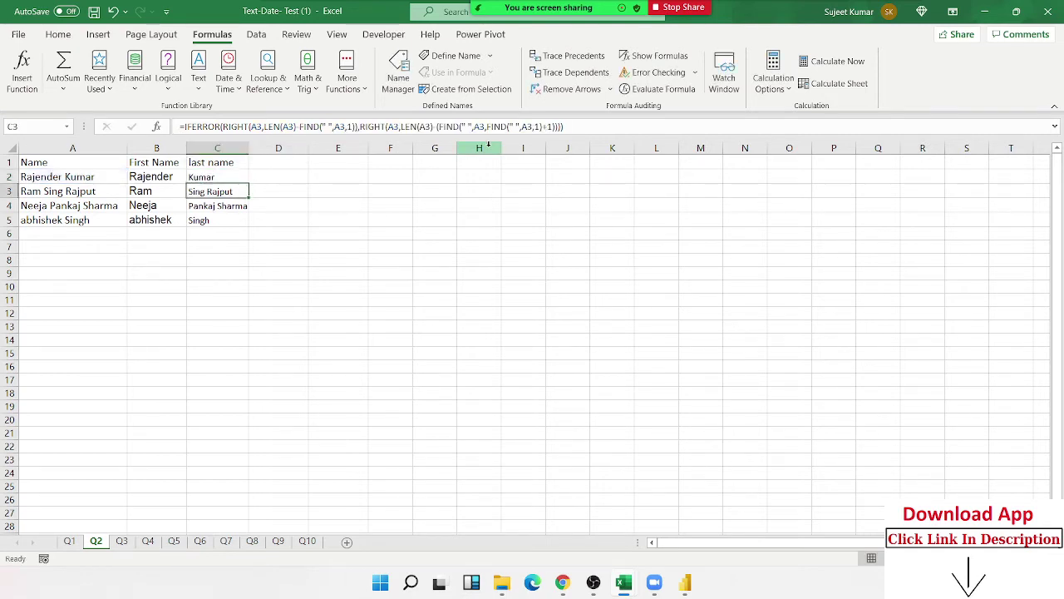
left_click(242, 176)
double_click(246, 182)
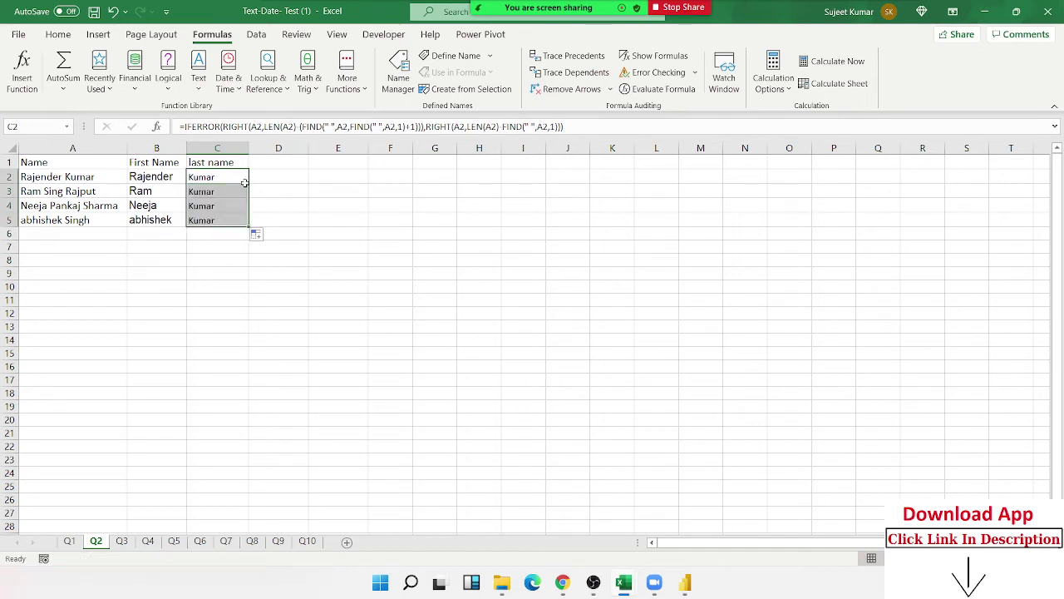
Recommit C2's IFERROR formula and refill it through C5 to show Kumar, Rajput, Sharma, Singh.
double_click(242, 177)
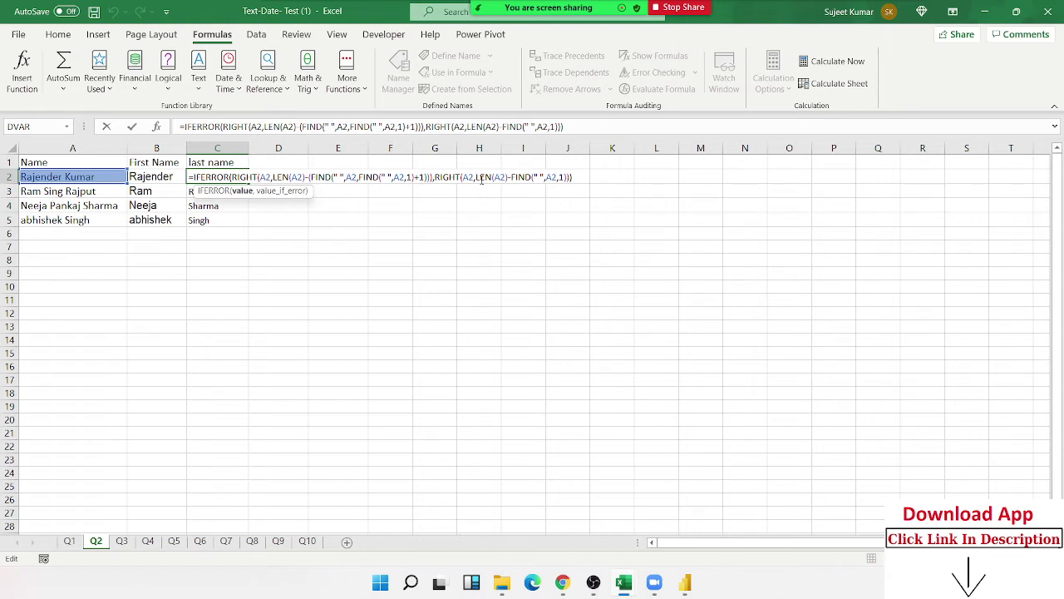
key("Return")
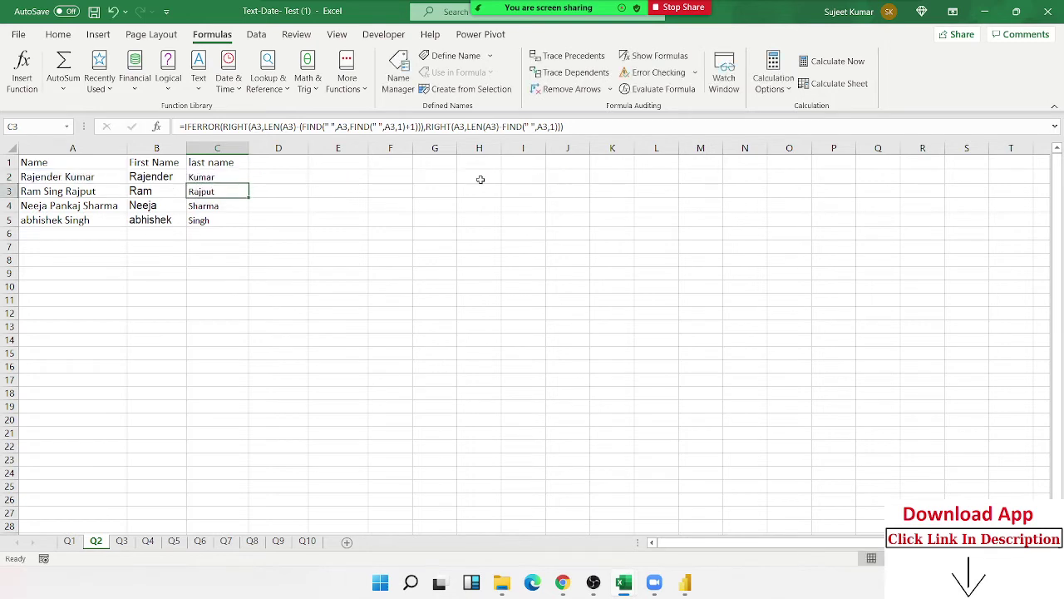
left_click(201, 172)
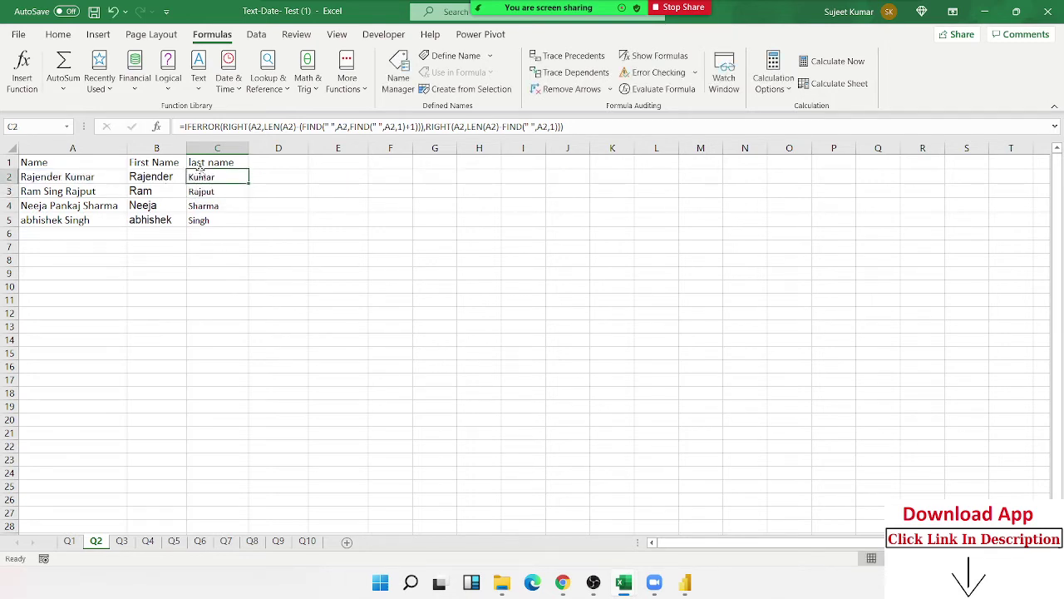
double_click(247, 184)
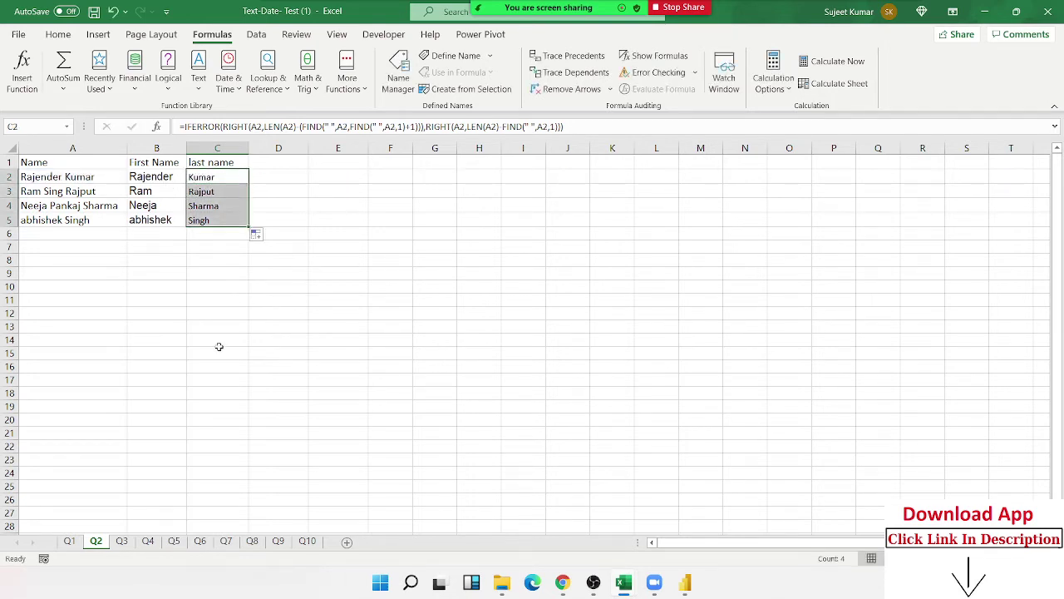
On sheet Q4, clear out rows 6 through 19.
left_click(131, 540)
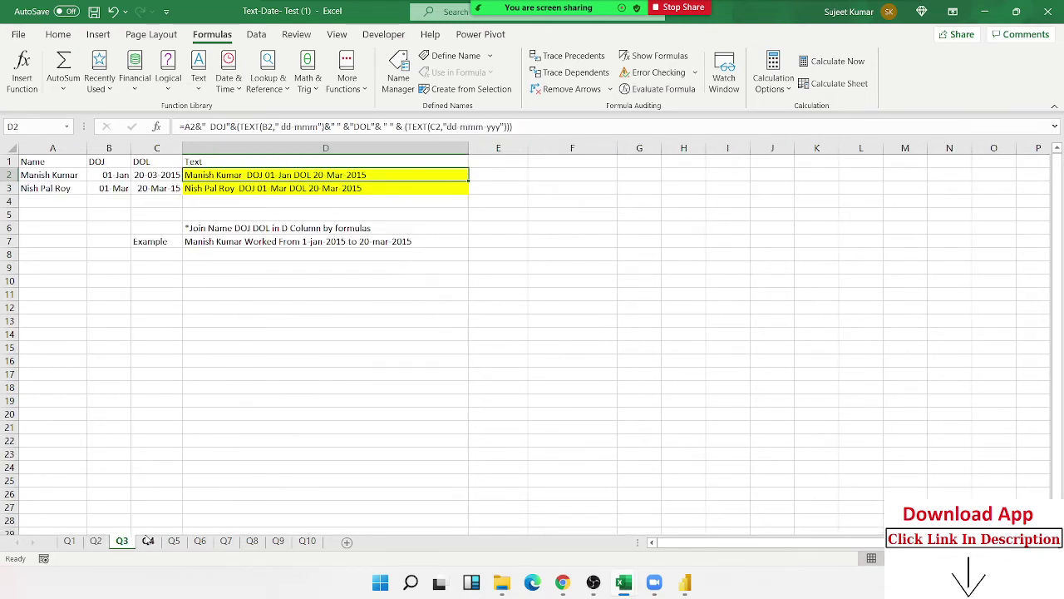
left_click(146, 532)
left_click(148, 541)
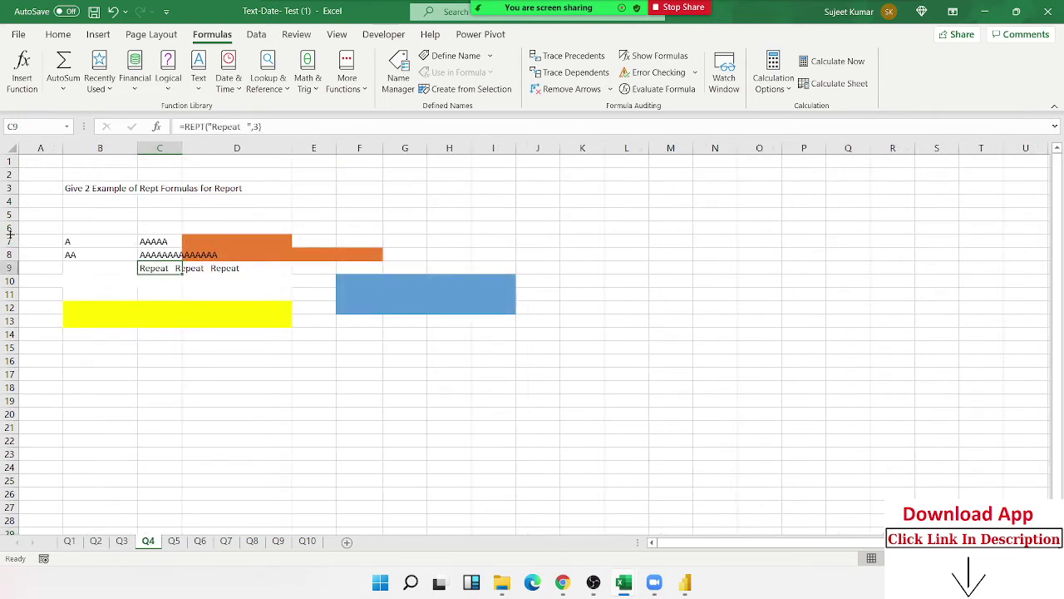
left_click_drag(7, 228, 4, 402)
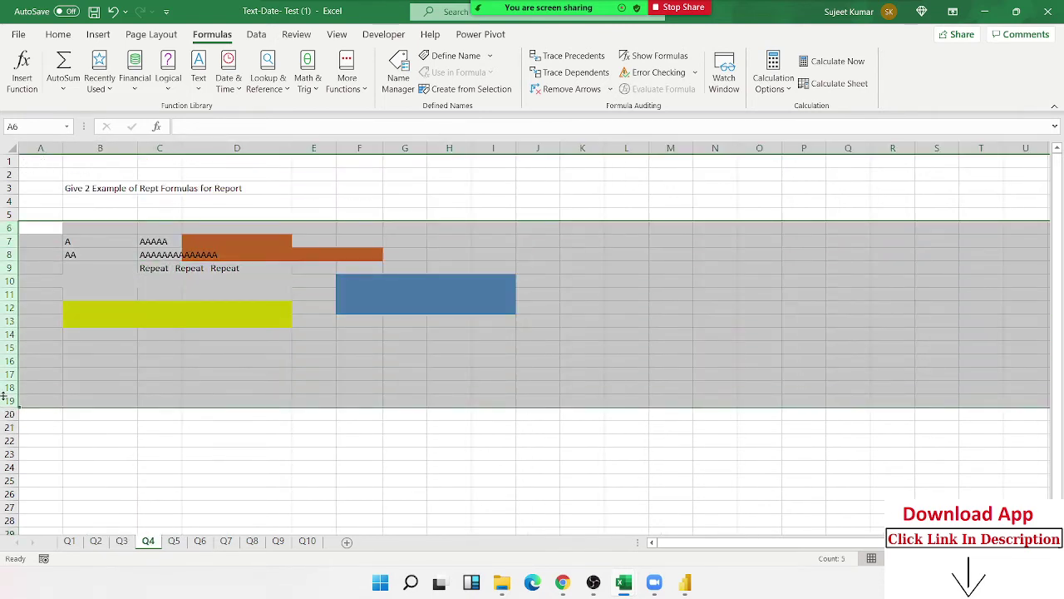
key("ctrl+minus")
Put A in B6 and =REPT(B6,5) in C6 to show AAAAA.
key("Right")
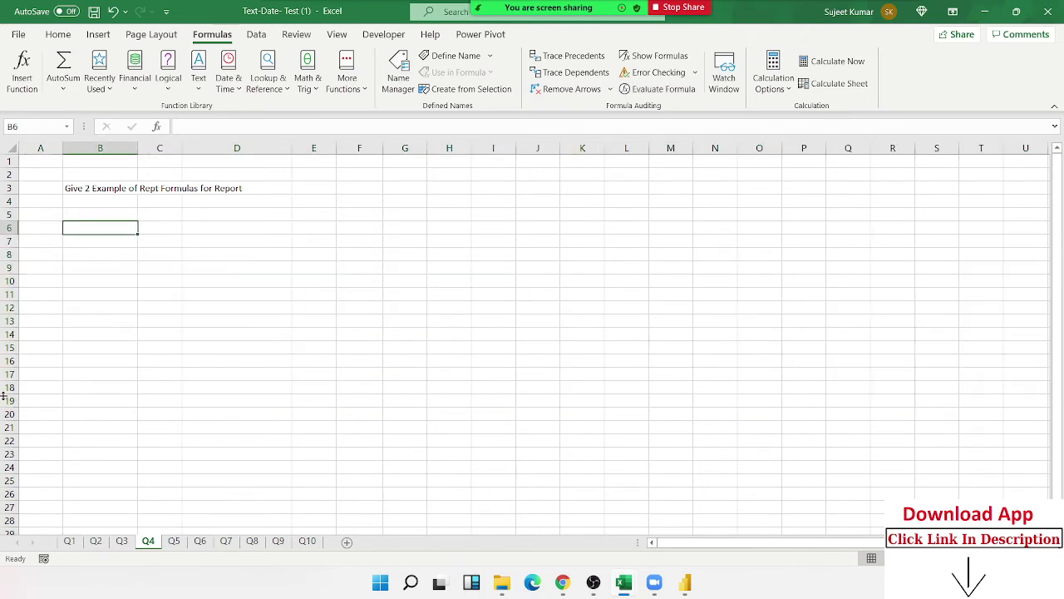
type("A")
key("Tab")
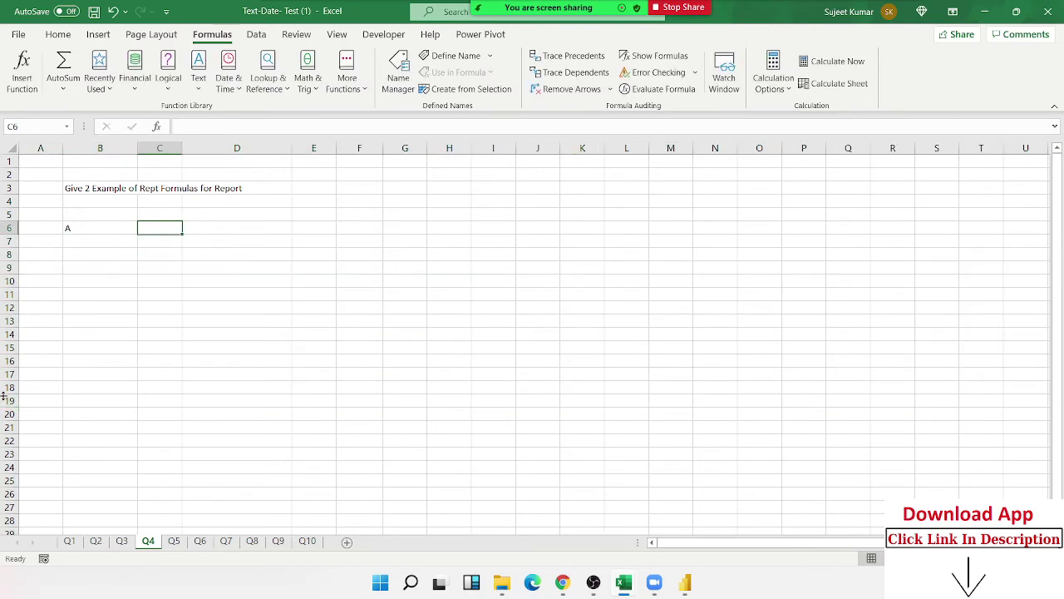
type("=rep")
key("Down")
key("Down")
key("Tab")
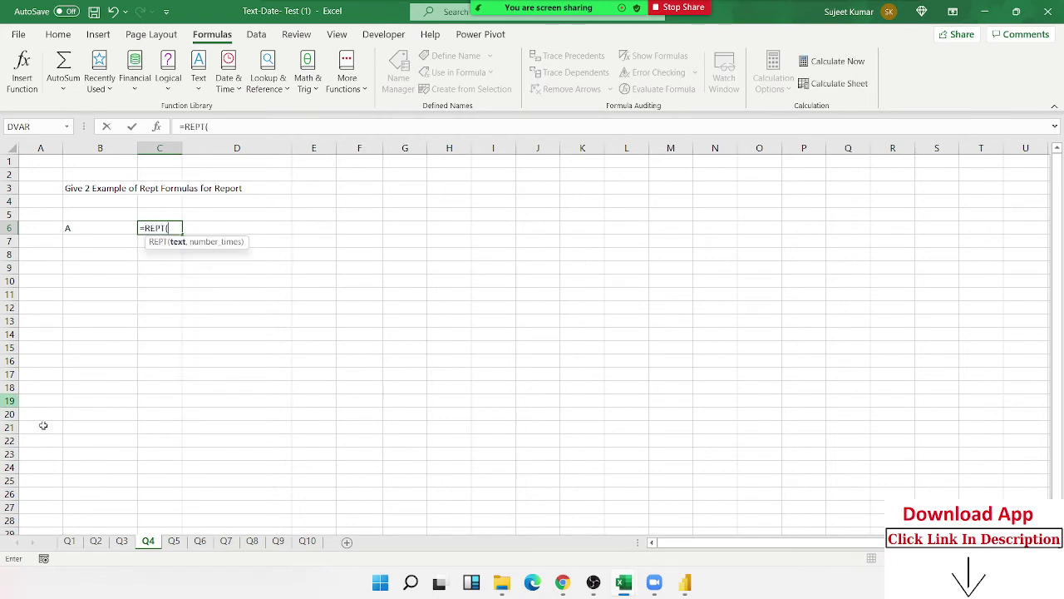
key("Left")
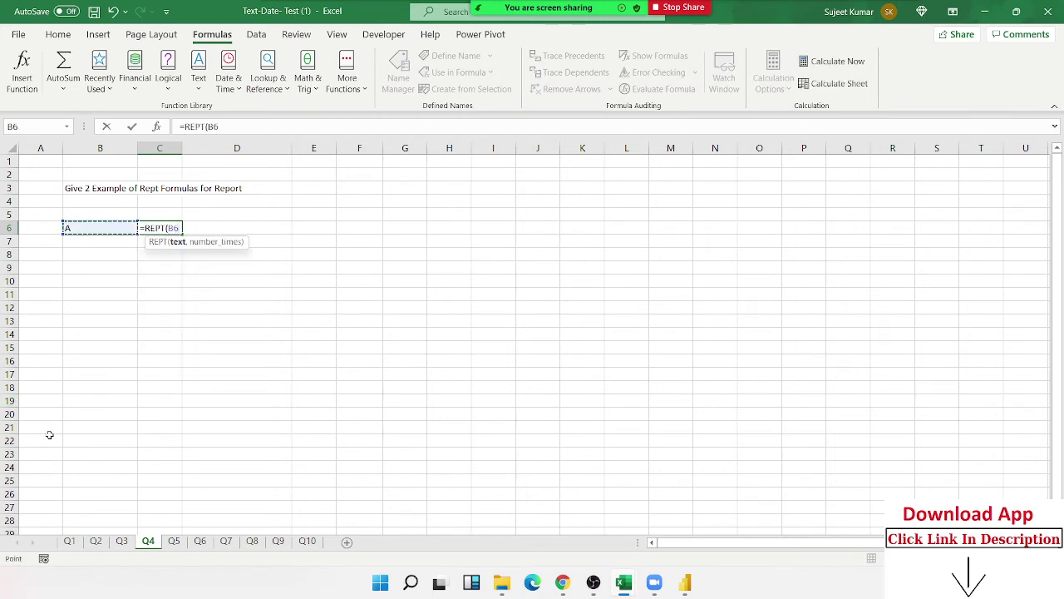
type(",5")
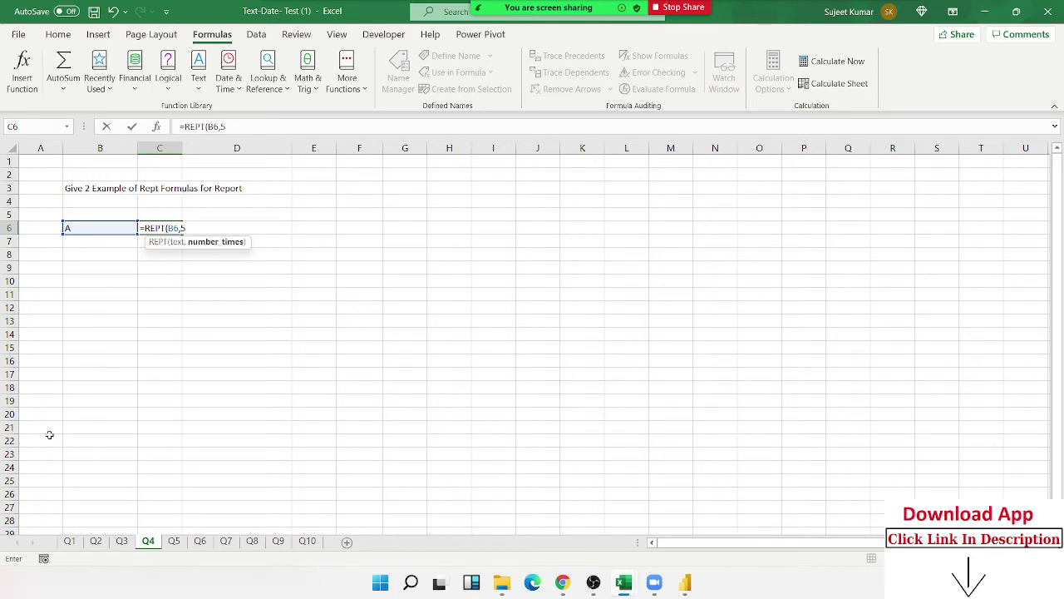
key("Return")
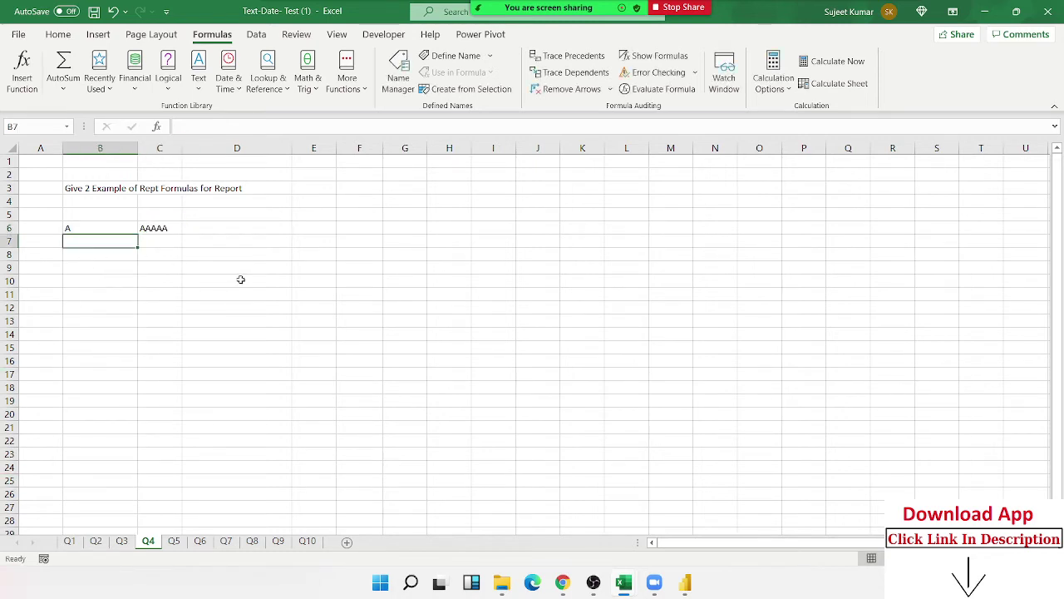
Enter a Sales header in C9 with values 85, 36, 32, 25, 85, 36, 32, 36 below.
left_click(155, 272)
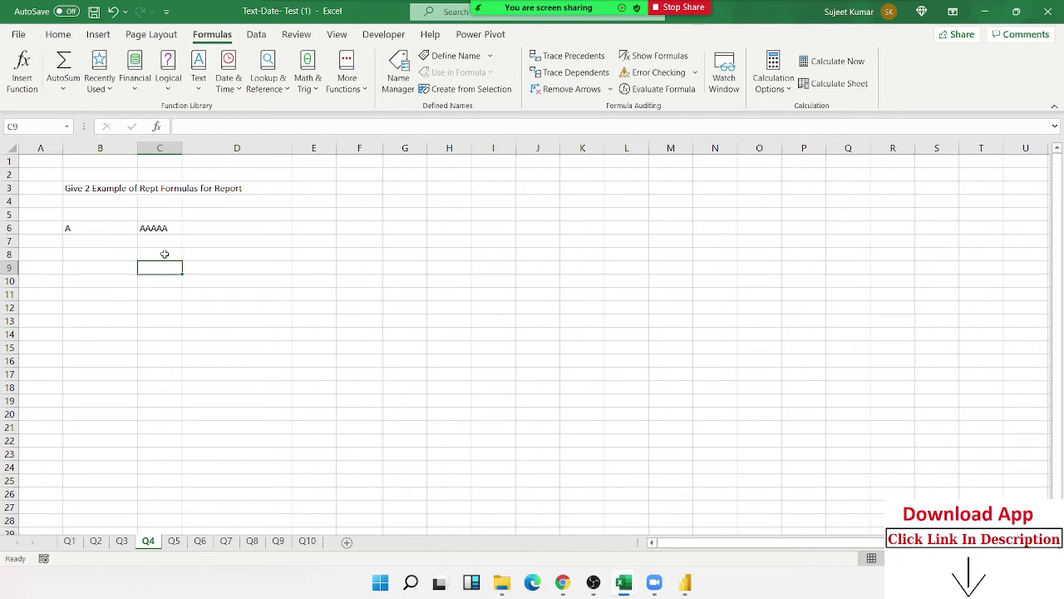
type("Sales")
key("Return")
type("85")
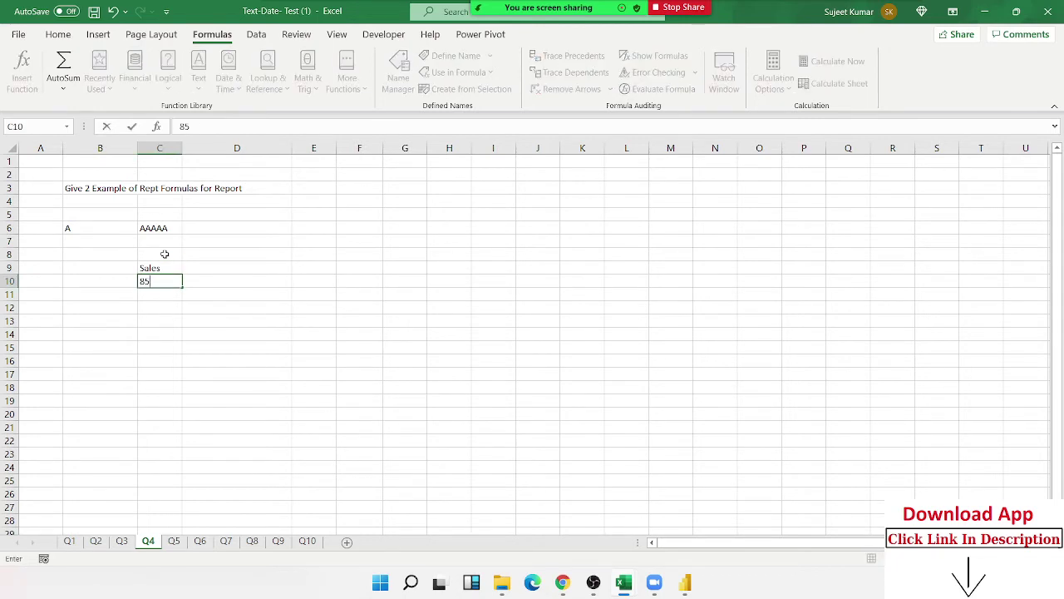
key("Return")
type("36")
key("Return")
type("32")
key("Return")
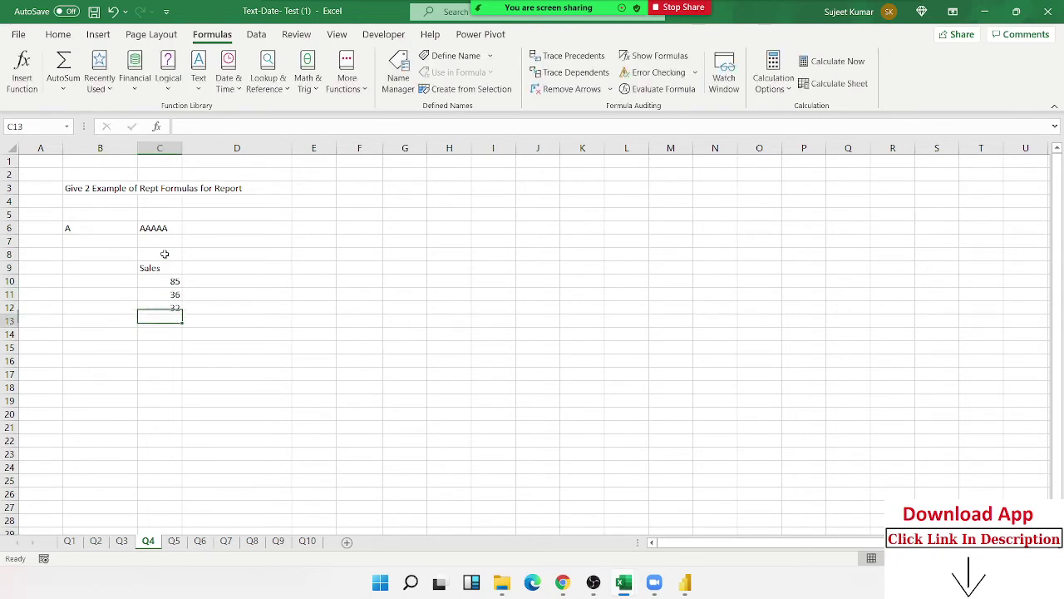
type("25")
key("Return")
type("85")
key("Return")
type("36")
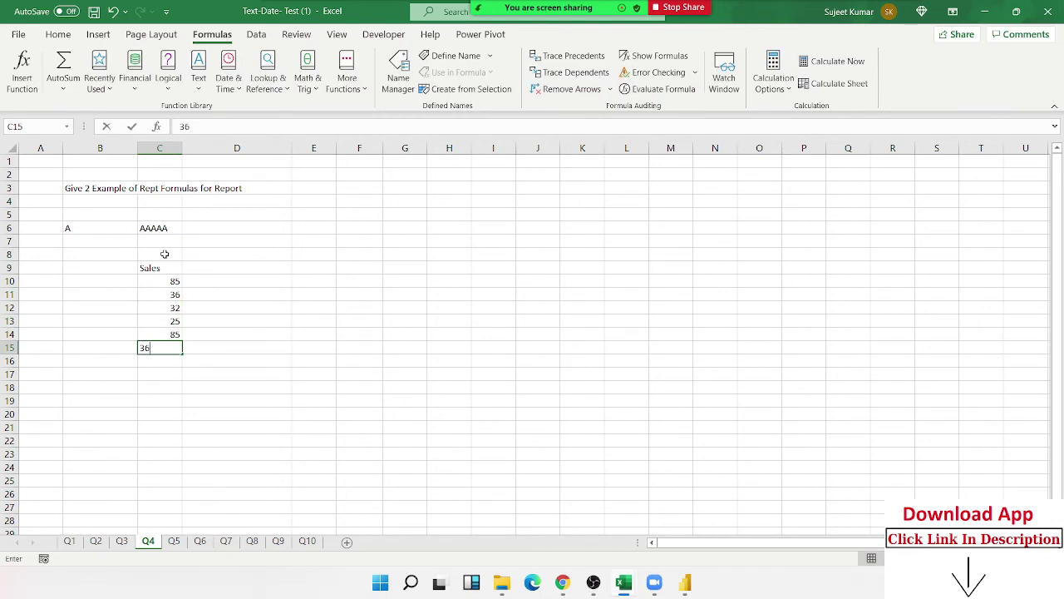
key("Return")
type("32")
key("Return")
type("36")
key("Return")
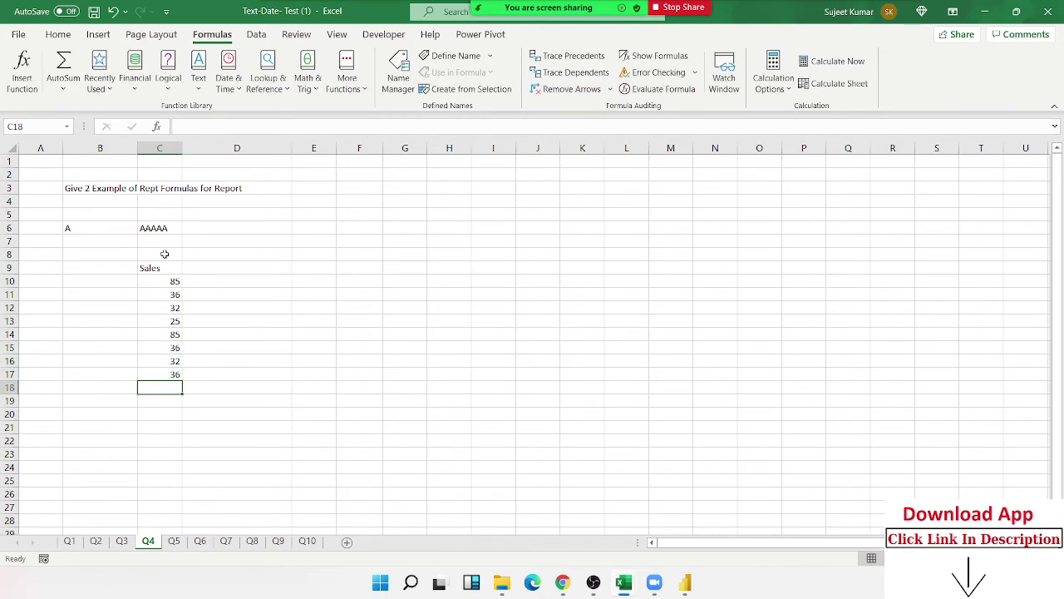
left_click_drag(169, 283, 175, 376)
left_click(71, 37)
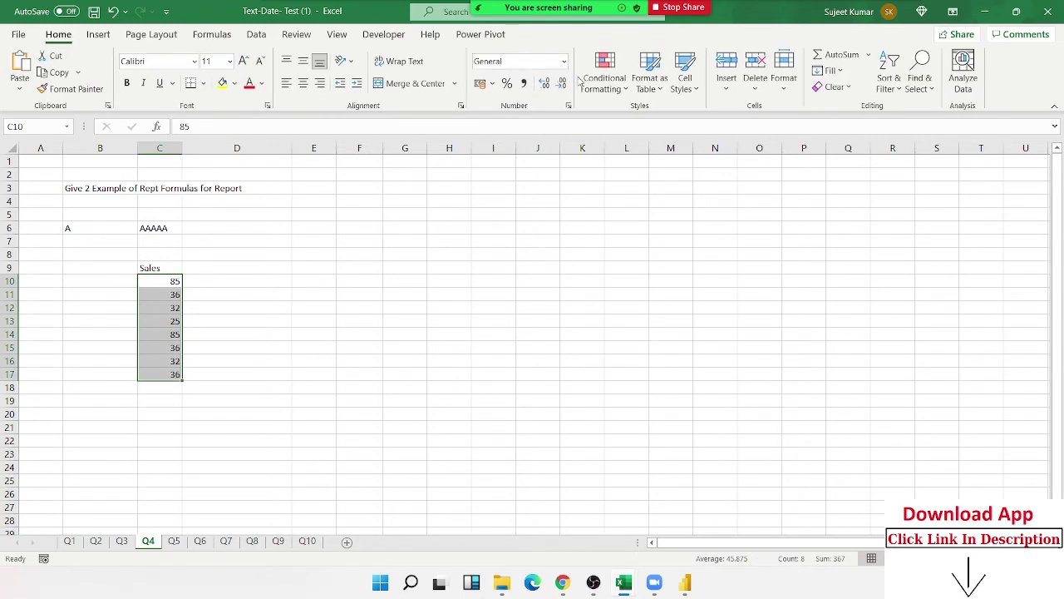
left_click(604, 75)
mouse_move(672, 181)
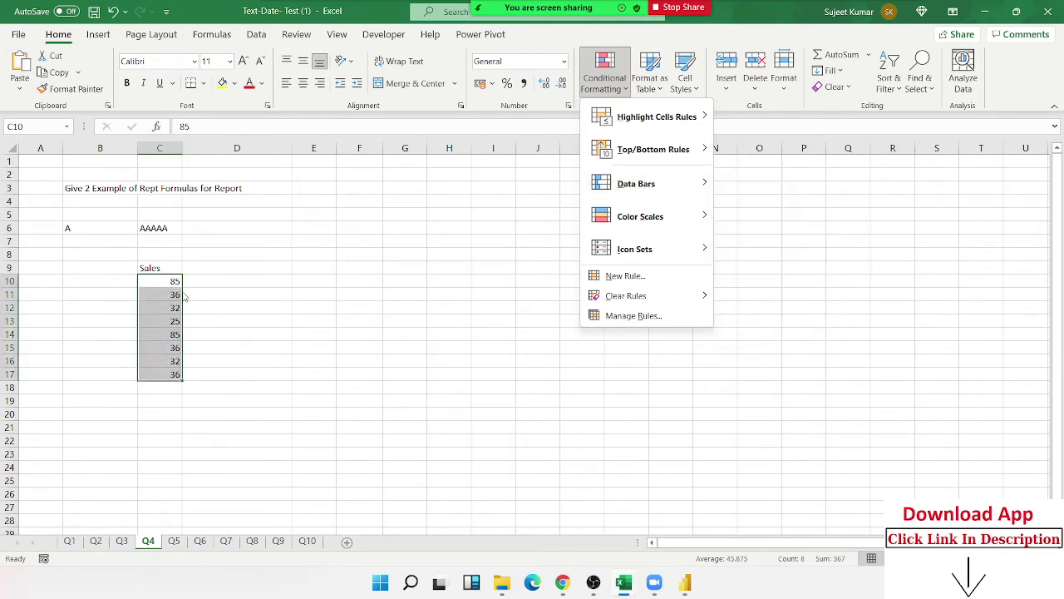
left_click(210, 277)
left_click_drag(209, 278, 189, 370)
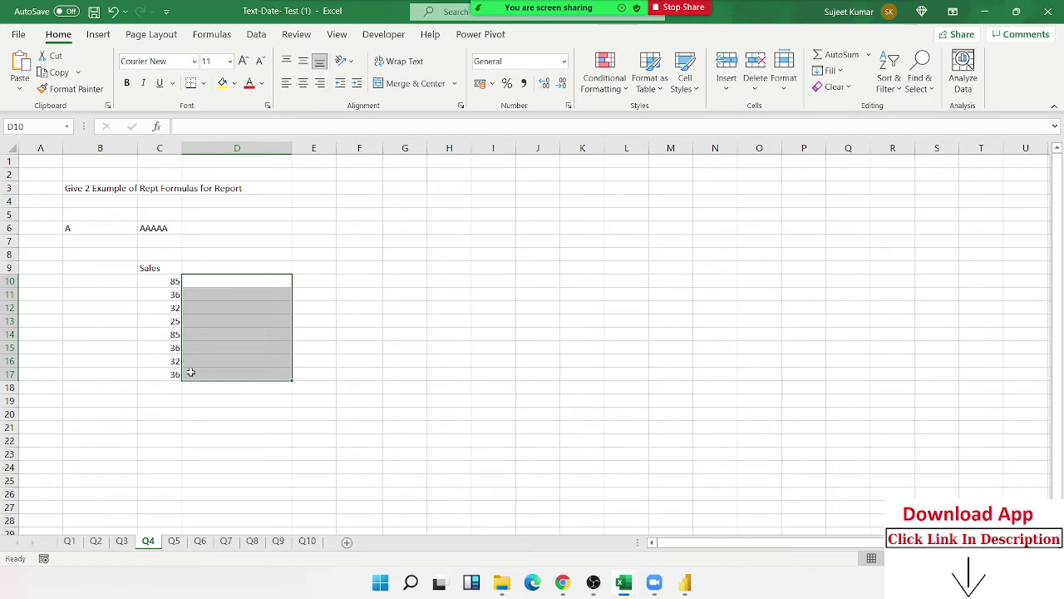
left_click_drag(211, 286, 222, 369)
Enter a REPT formula in D10 repeating the pipe character C10 times.
left_click(275, 283)
type("=")
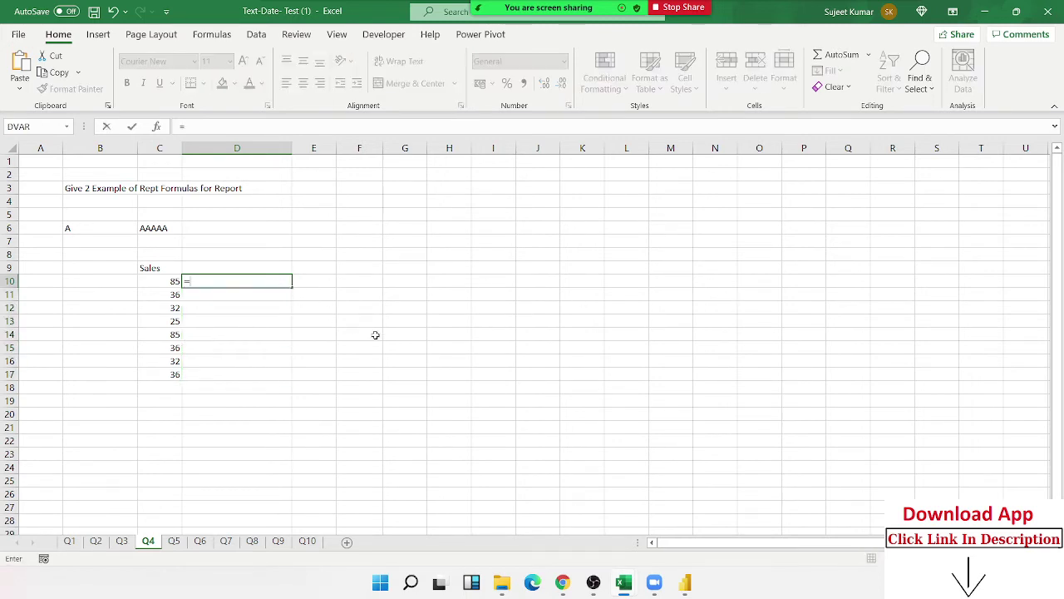
type("re")
key("Down")
key("Down")
key("Tab")
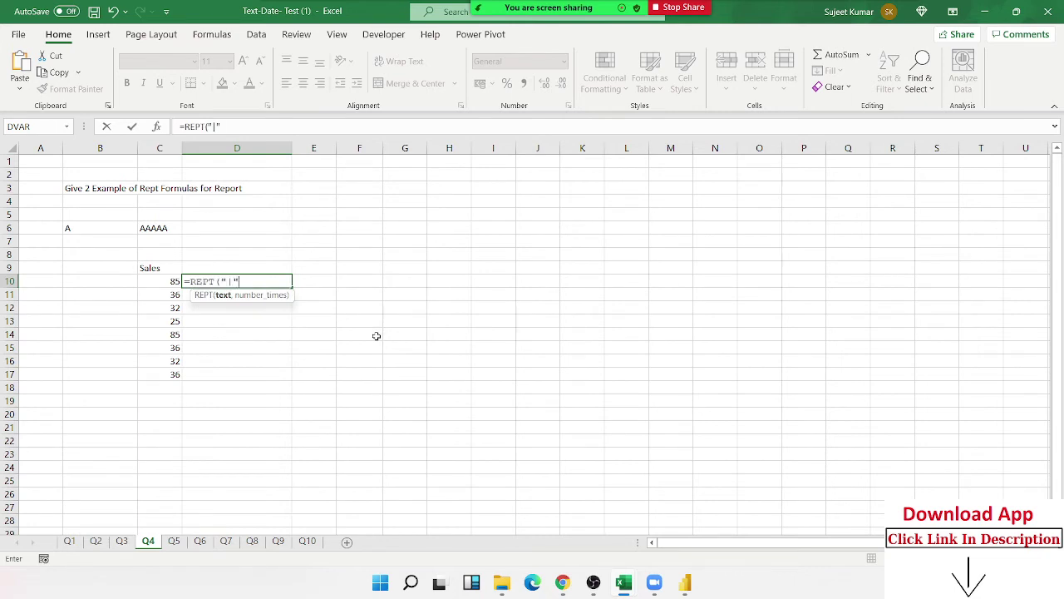
type(",")
left_click(173, 281)
key("Return")
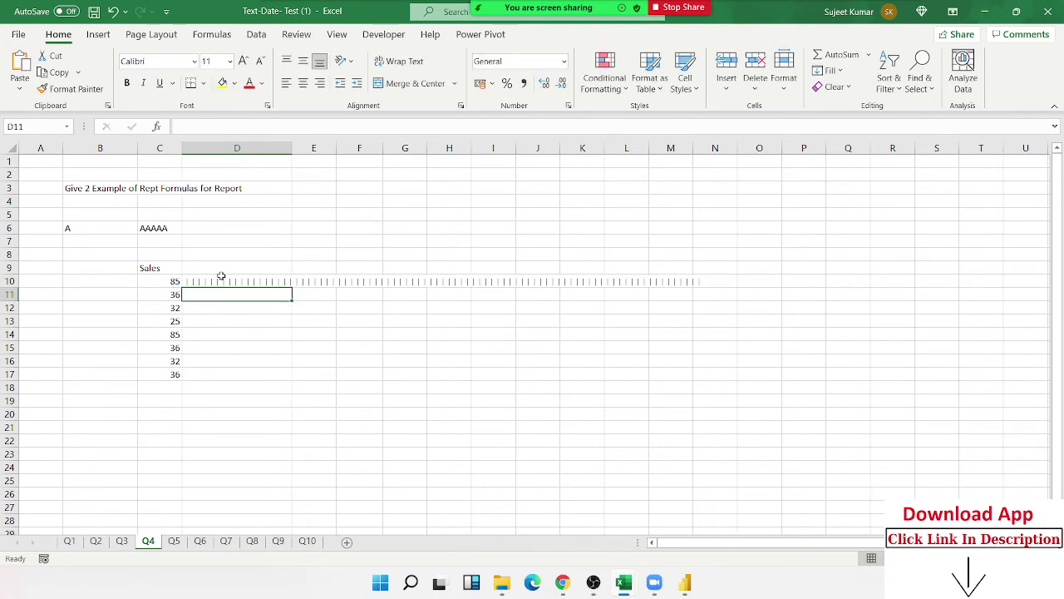
Change D10 to =REPT("|",C10/5) and fill it down to D17.
left_click(220, 280)
double_click(235, 281)
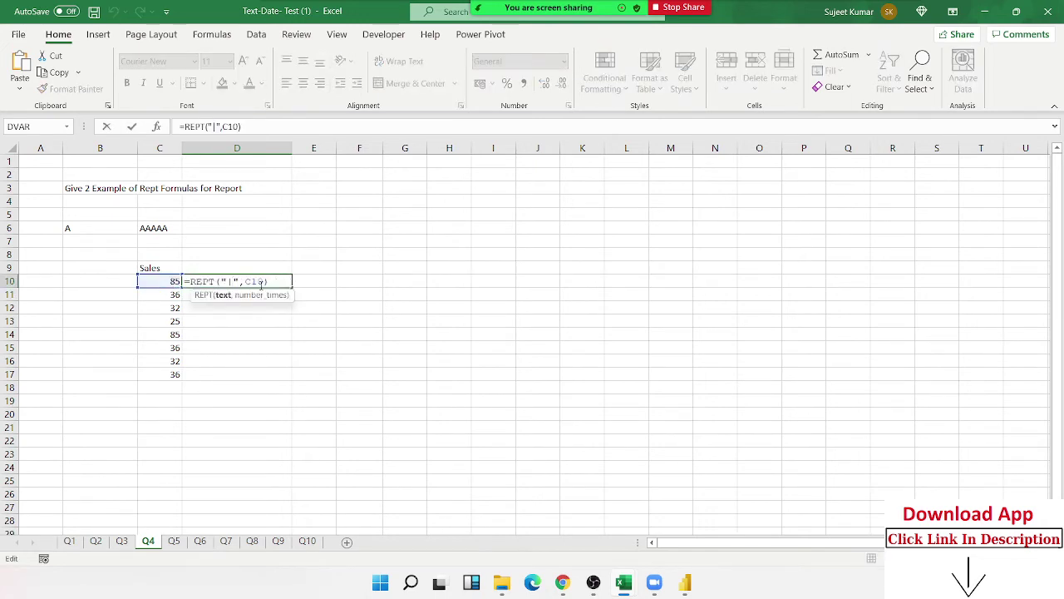
left_click(261, 282)
type("/5")
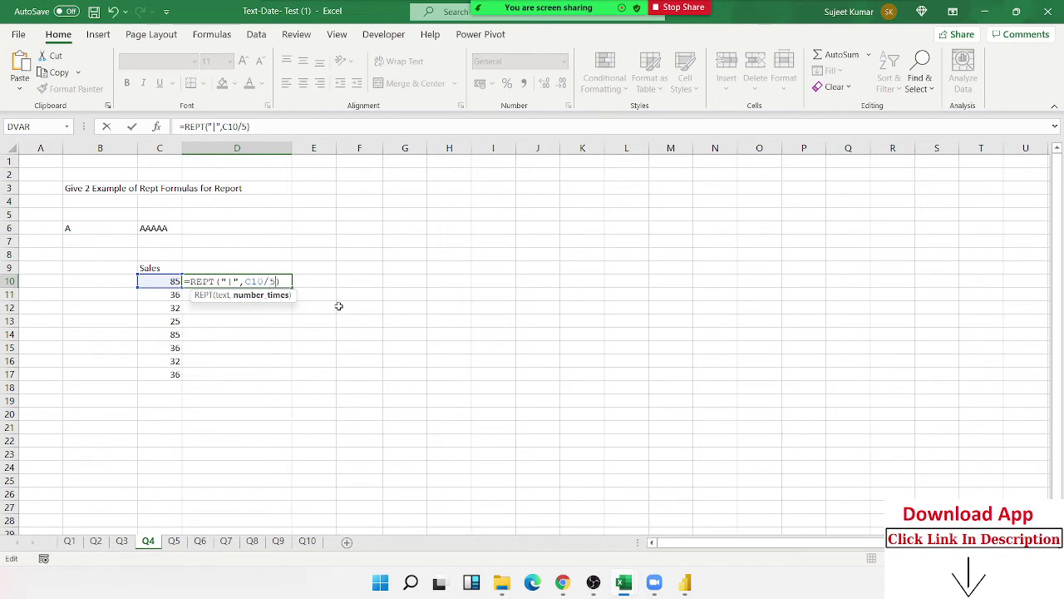
key("Return")
left_click(288, 281)
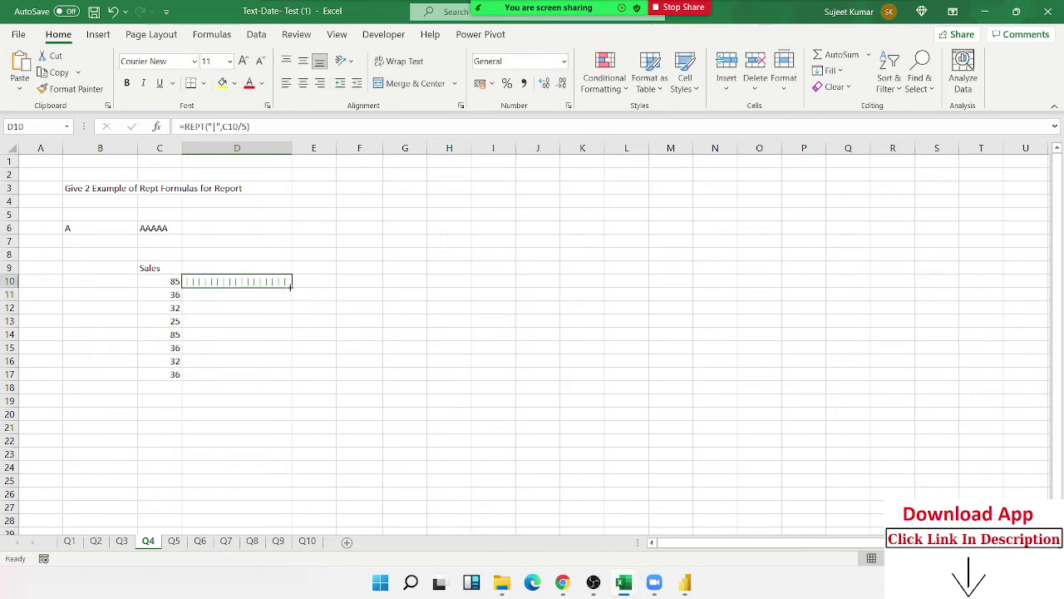
double_click(287, 281)
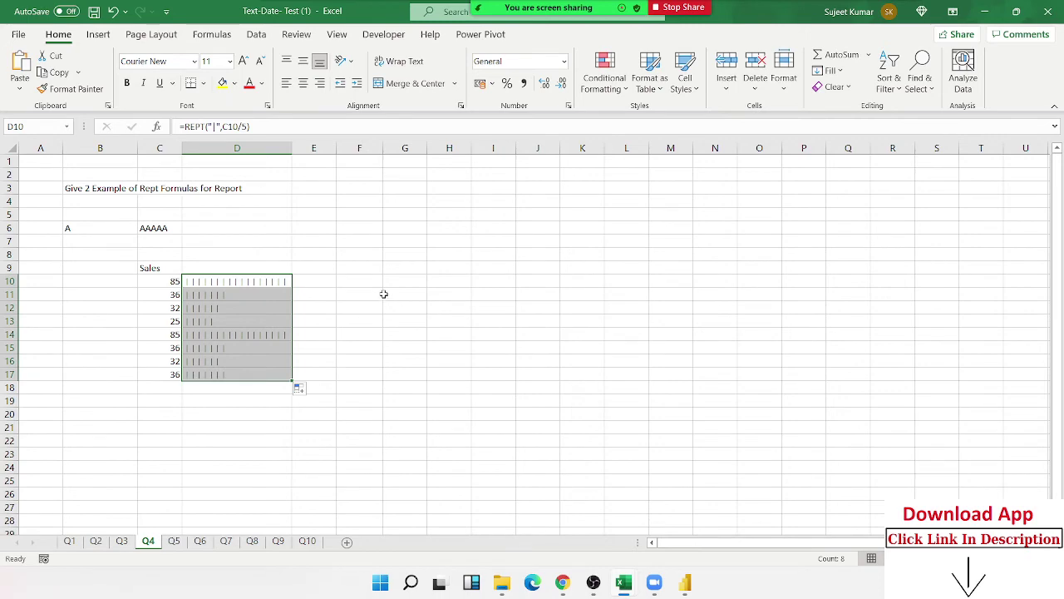
Set the D10:D17 bar cells to the Britannic Bold font.
scroll(308, 246, "up", 1)
scroll(309, 245, "up", 1)
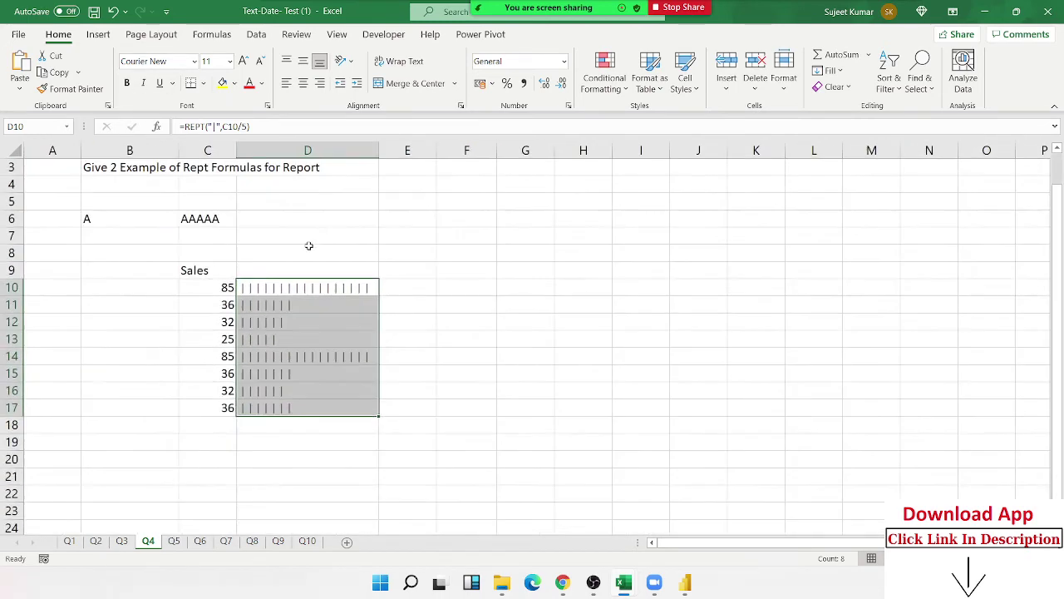
scroll(309, 245, "up", 1)
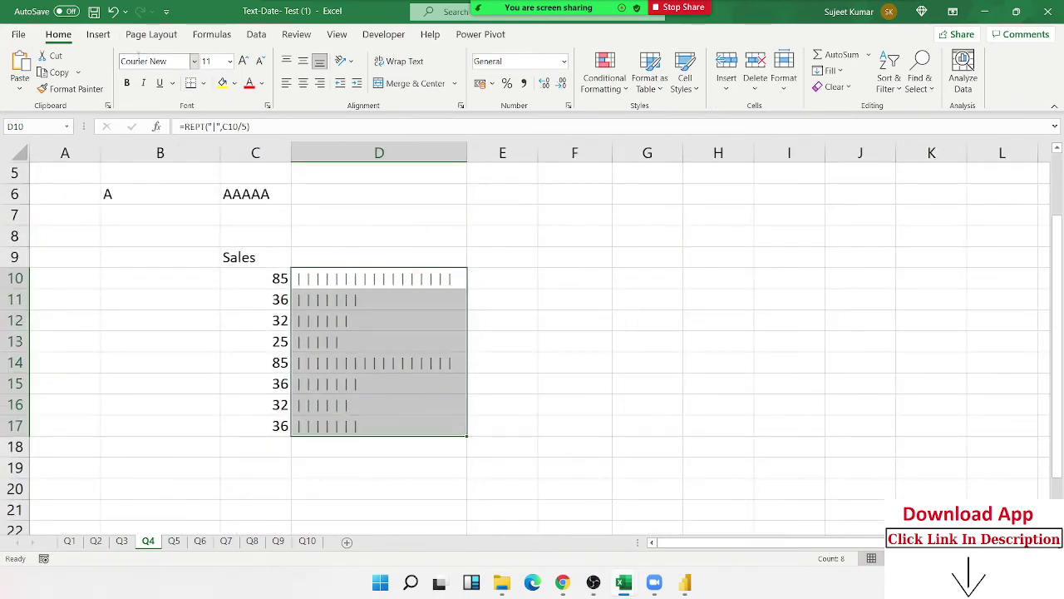
left_click(194, 64)
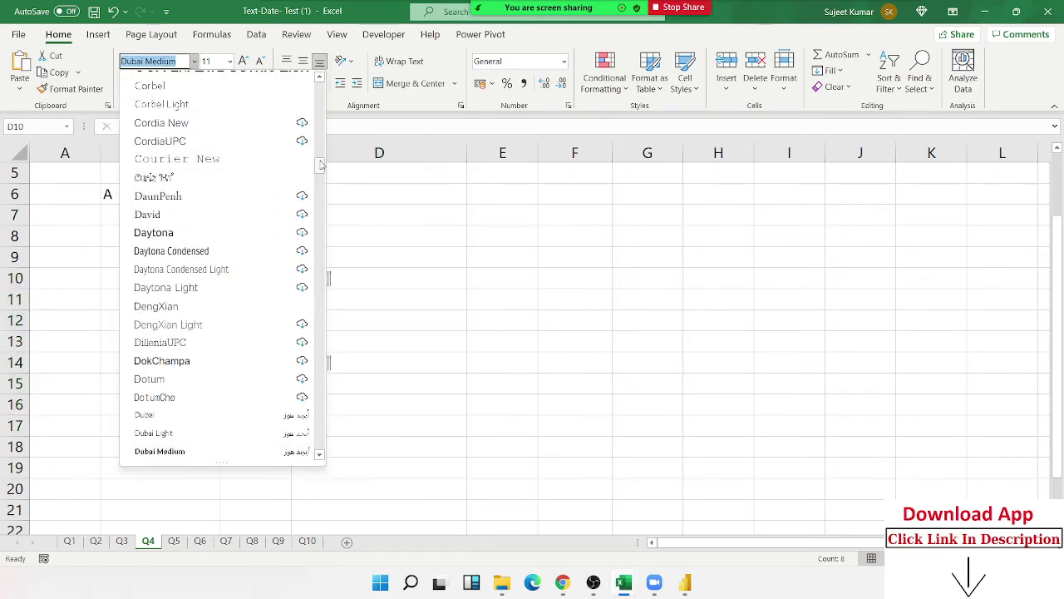
mouse_move(320, 165)
left_mouse_down()
mouse_move(312, 94)
mouse_move(319, 125)
left_mouse_up()
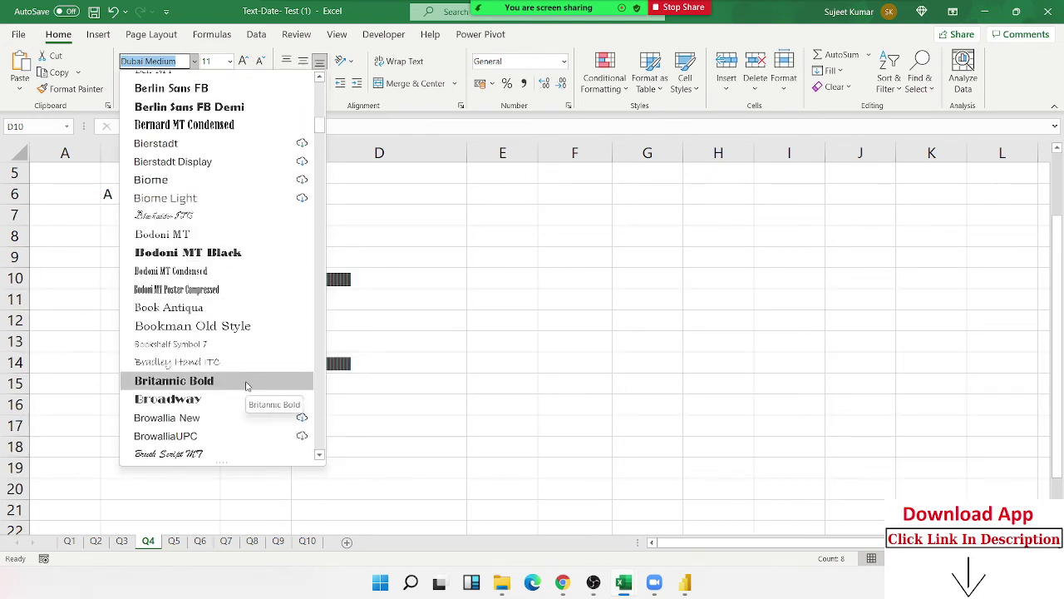
key("Escape")
left_click(580, 299)
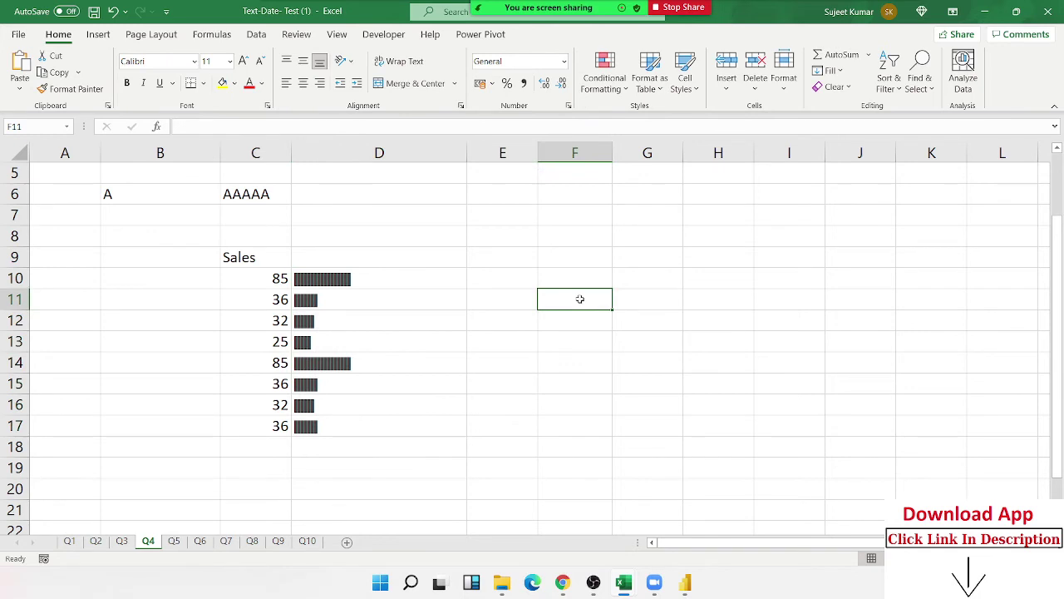
Check the bar formulas in D10:D17 and make the D14 bar red.
scroll(580, 298, "down", 1, "ctrl")
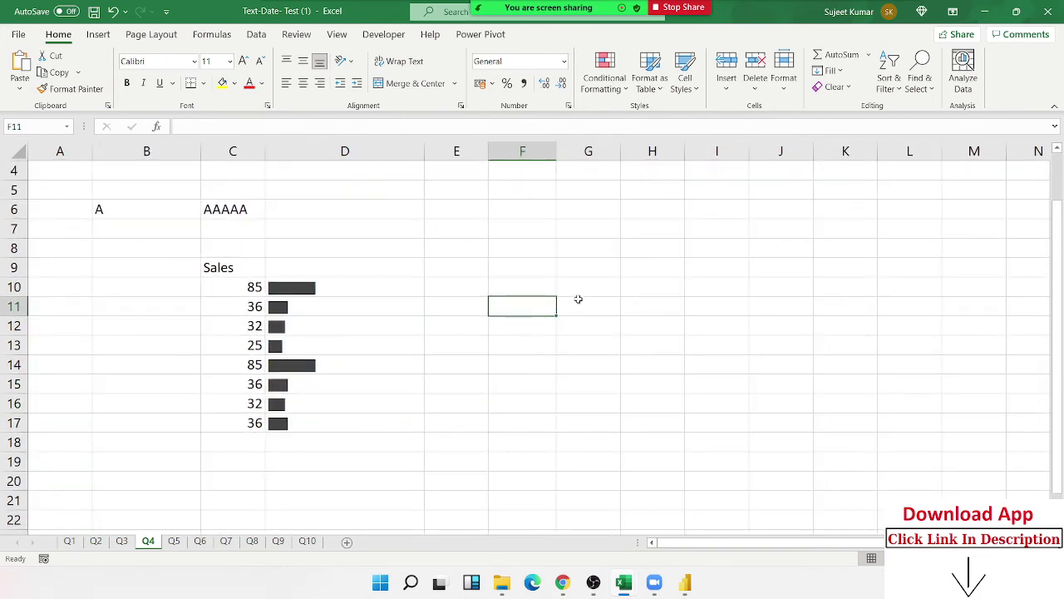
left_click(374, 293)
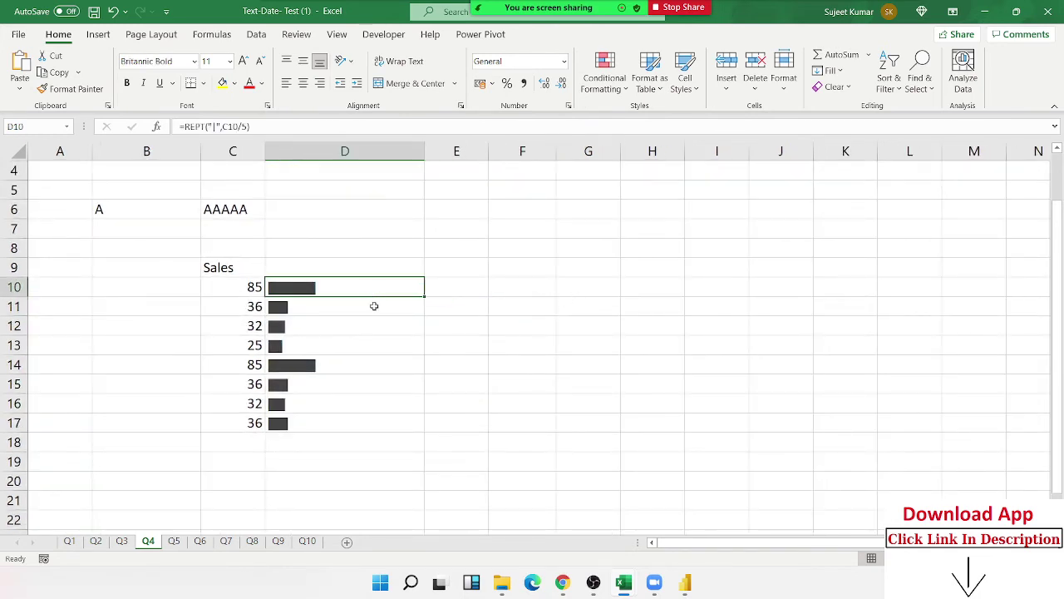
left_click(374, 308)
left_click(375, 321)
left_click(366, 365)
left_click(349, 406)
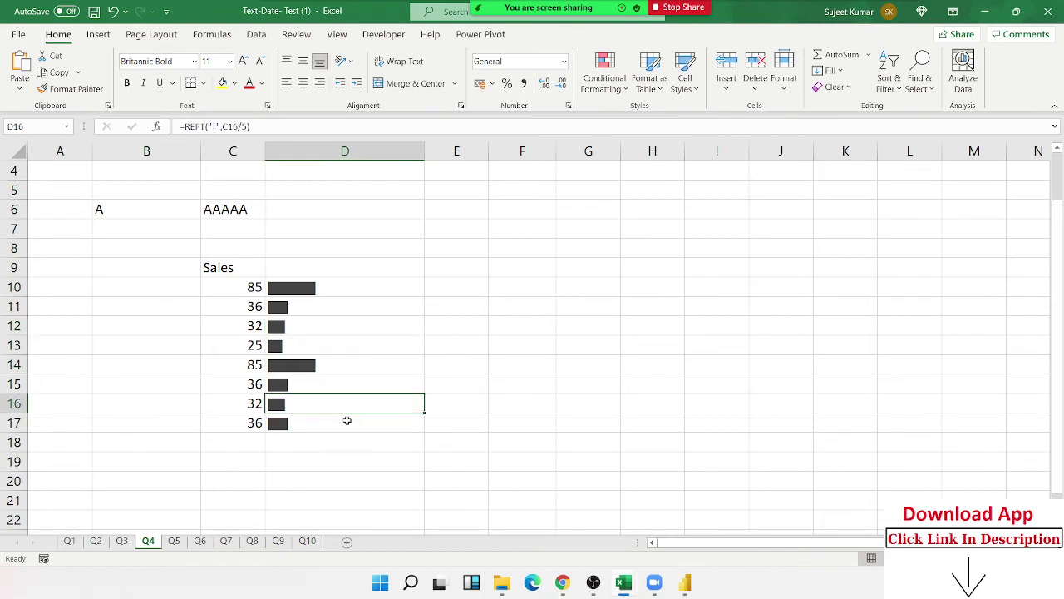
left_click(347, 420)
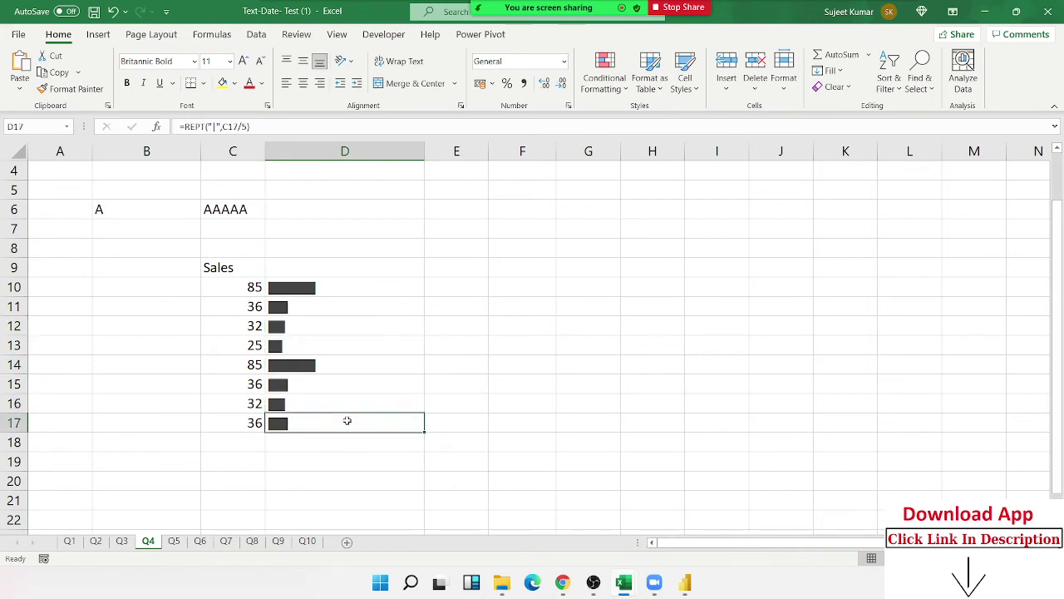
left_click(297, 283)
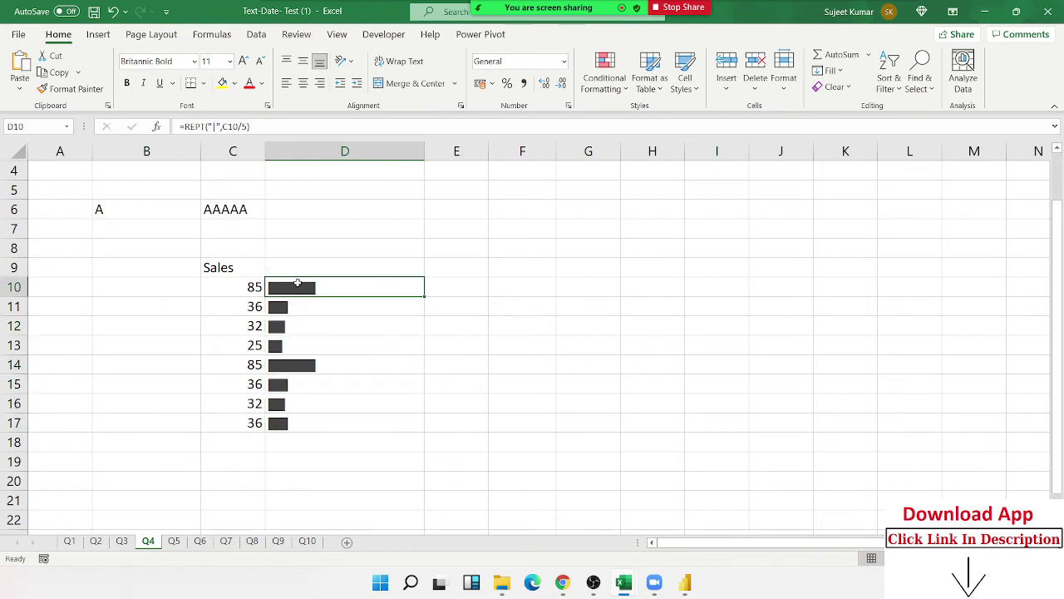
left_click(308, 364)
left_click(248, 83)
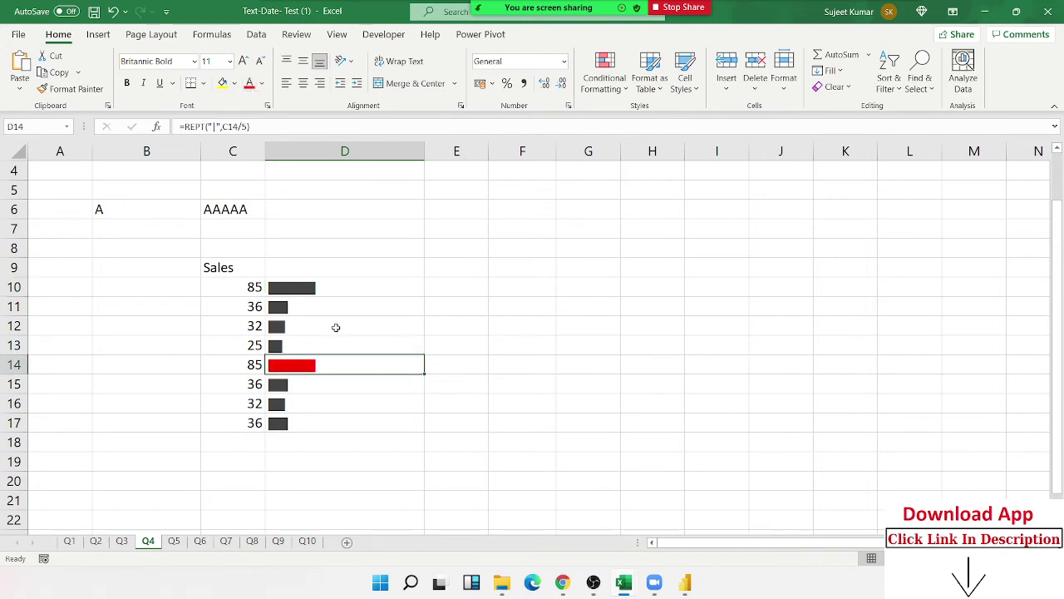
left_click(334, 292)
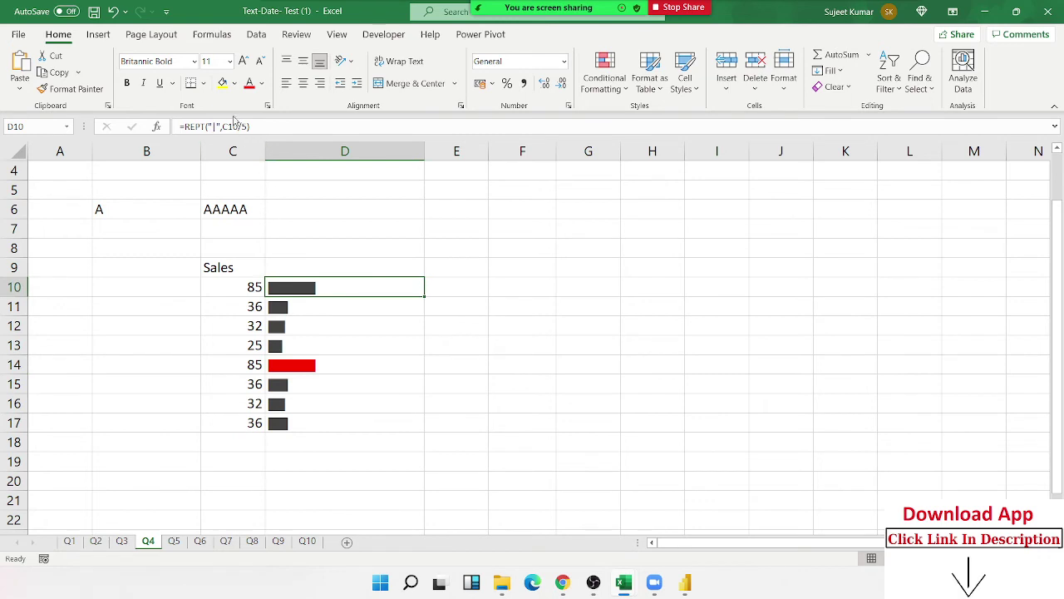
Color the D10 bar red, then move through the sheet tabs to Q7.
left_click(249, 83)
left_click(185, 542)
left_click(202, 543)
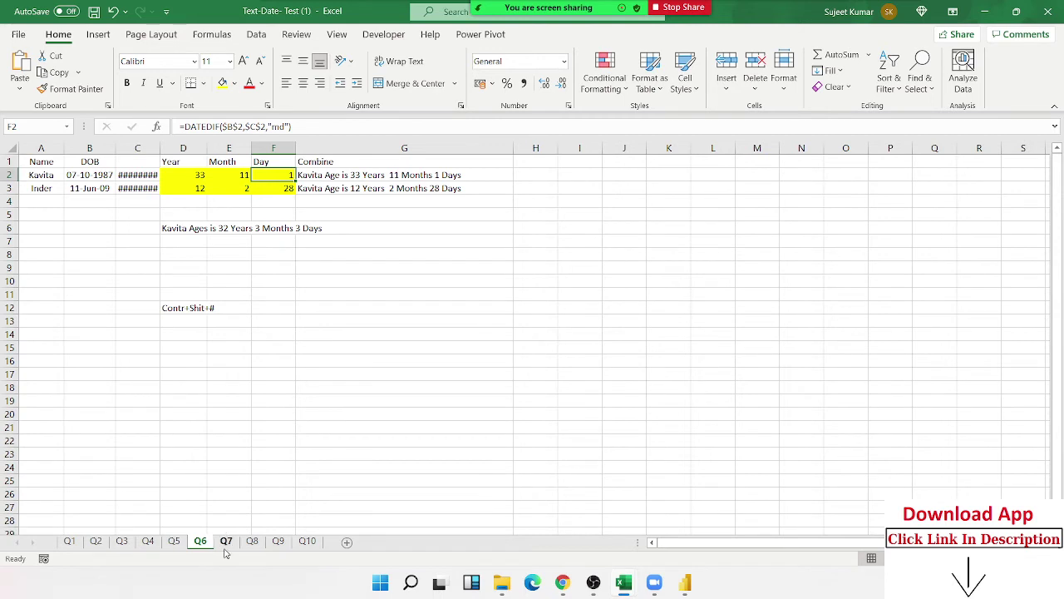
left_click(226, 543)
Clear the old start and end dates from B5:C5 on sheet Q7.
left_click(224, 180)
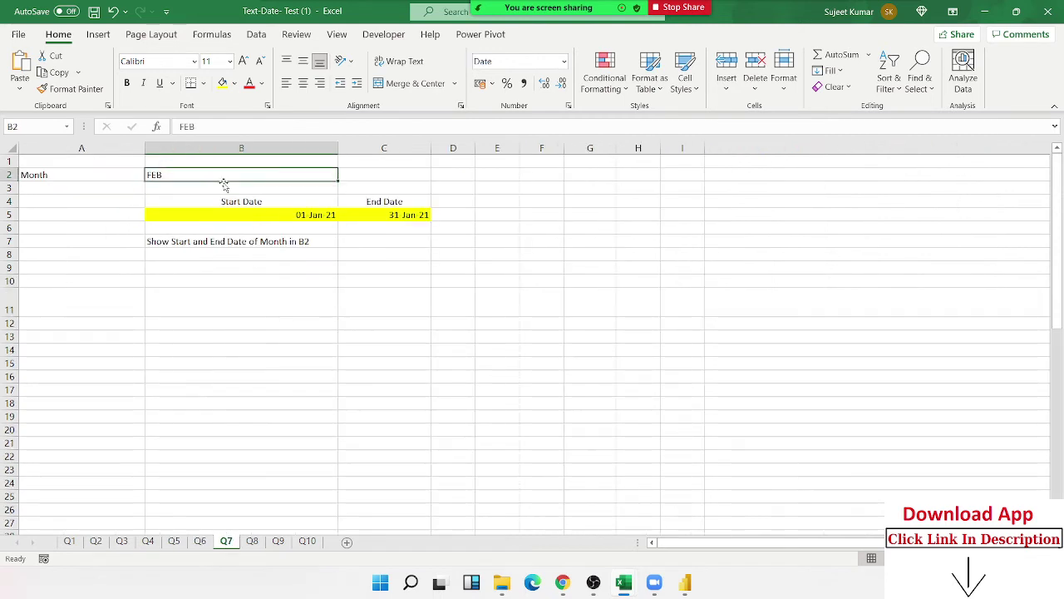
left_click_drag(265, 218, 360, 215)
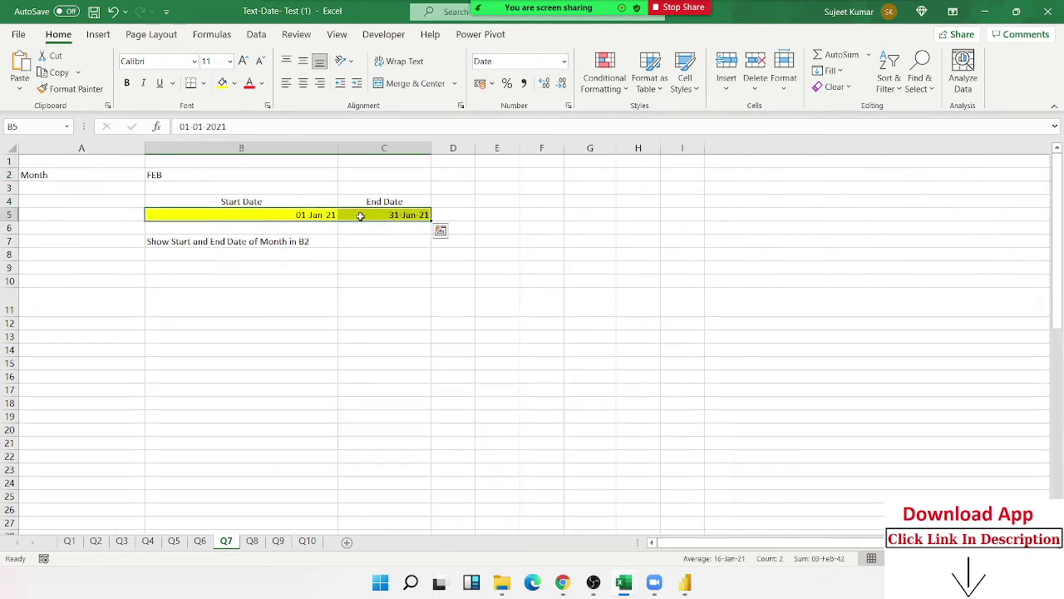
key("Delete")
Bring the selection back to the empty Start Date cell B5.
key("Left")
key("Up")
key("Up")
key("Down")
key("Down")
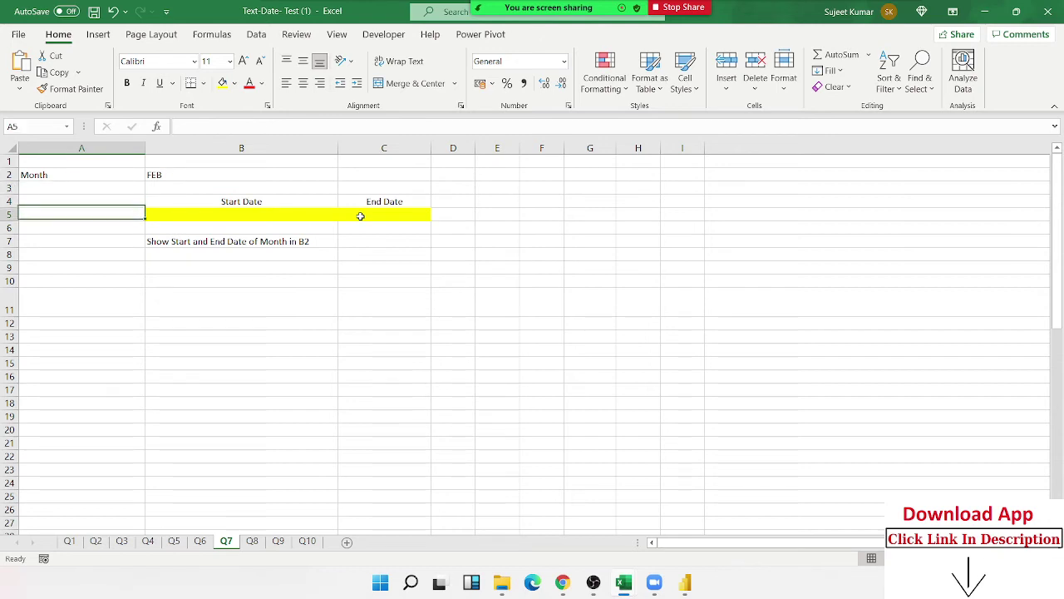
key("Down")
key("Down")
key("Up")
key("Up")
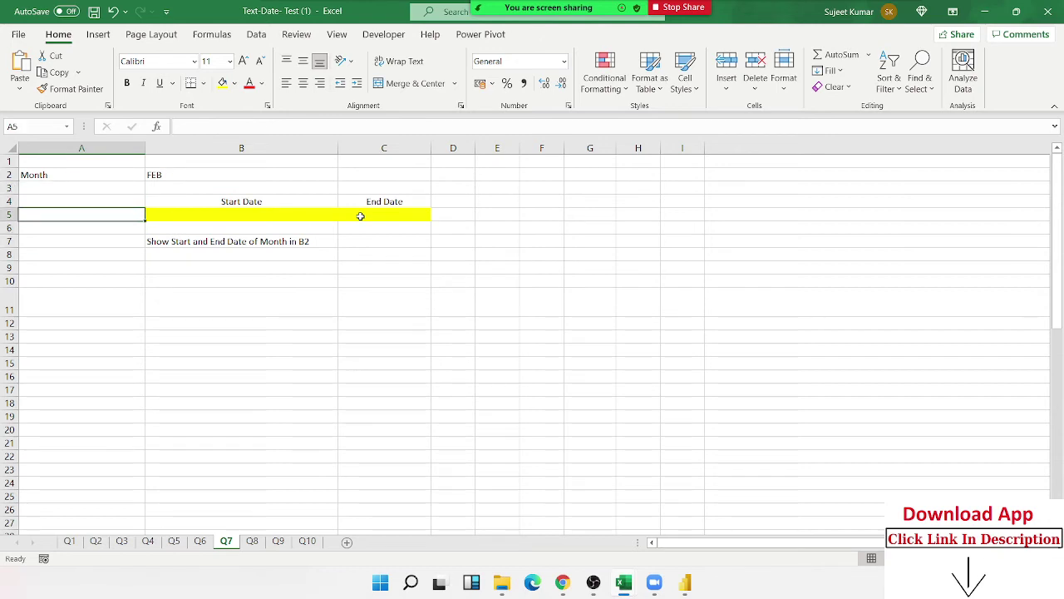
key("Up")
key("Up")
key("Up")
key("Right")
key("Down")
key("Down")
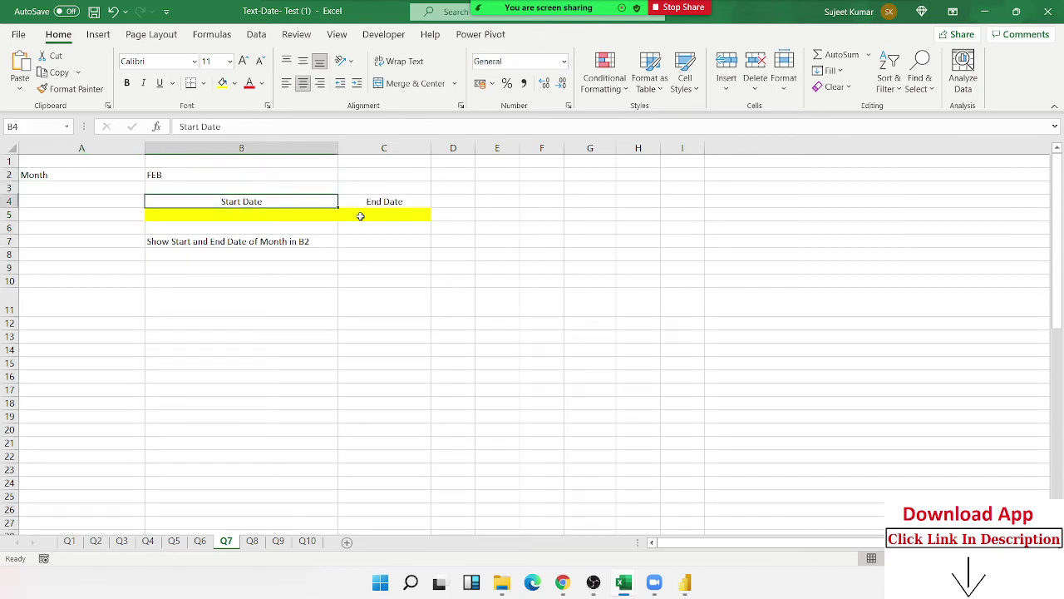
key("Down")
key("Up")
key("Down")
key("Right")
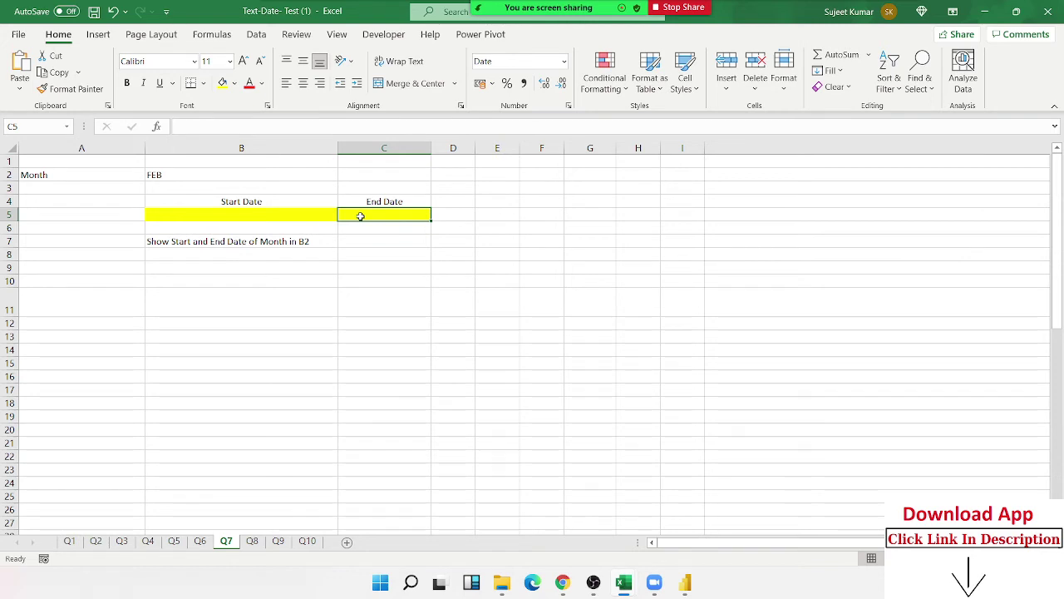
key("Right")
key("Left")
key("Left")
key("Left")
key("Right")
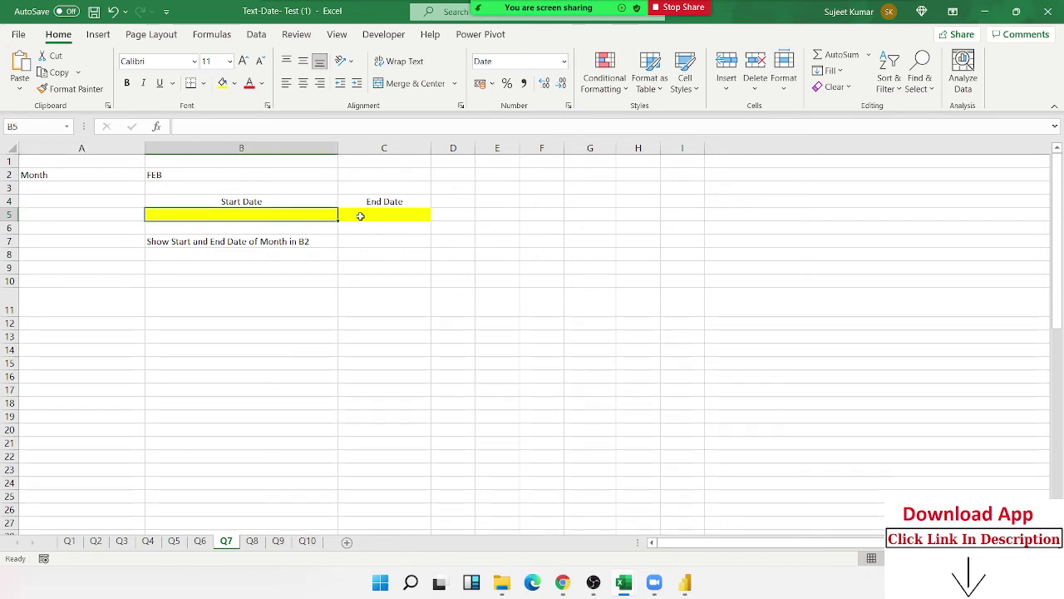
Enter =DATEVALUE("1 "&B2&" 2021") in B5 so it shows 01 Feb 21.
type("=\"")
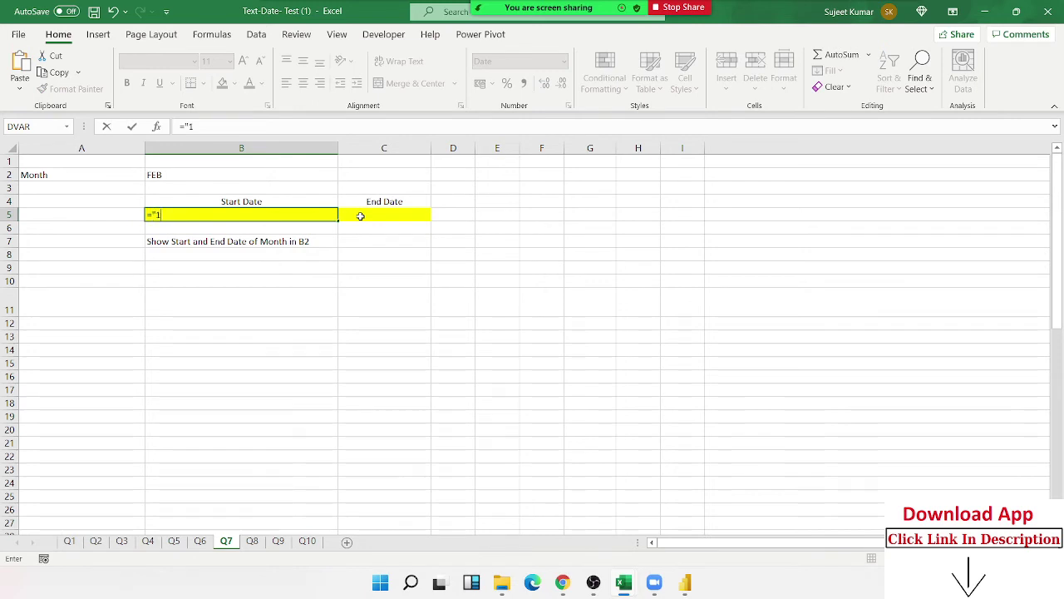
type("1 \"&")
key("Up")
key("Up")
key("Up")
type("&")
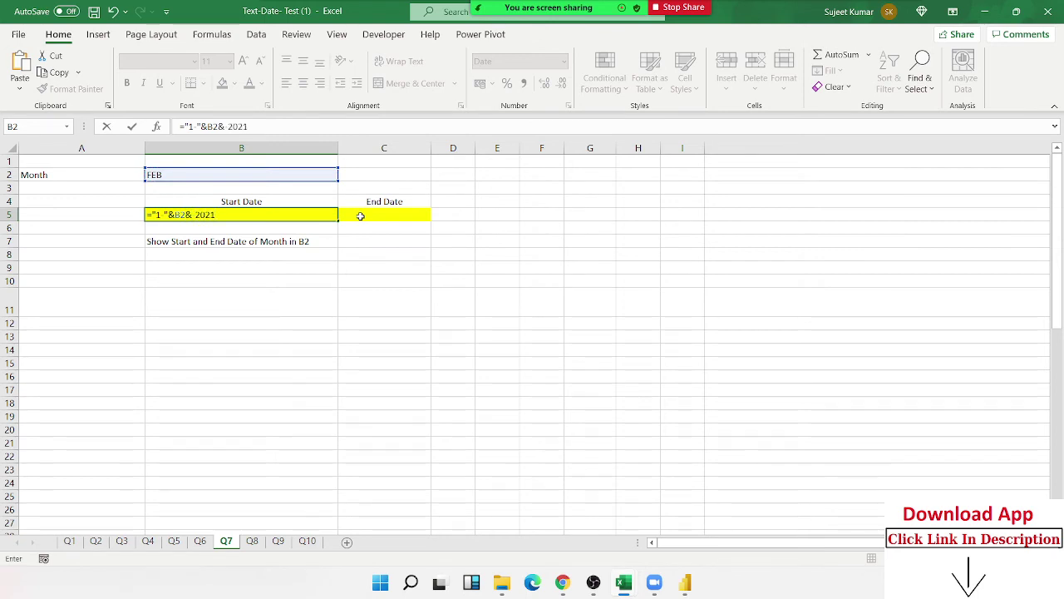
key("Return")
key("Return")
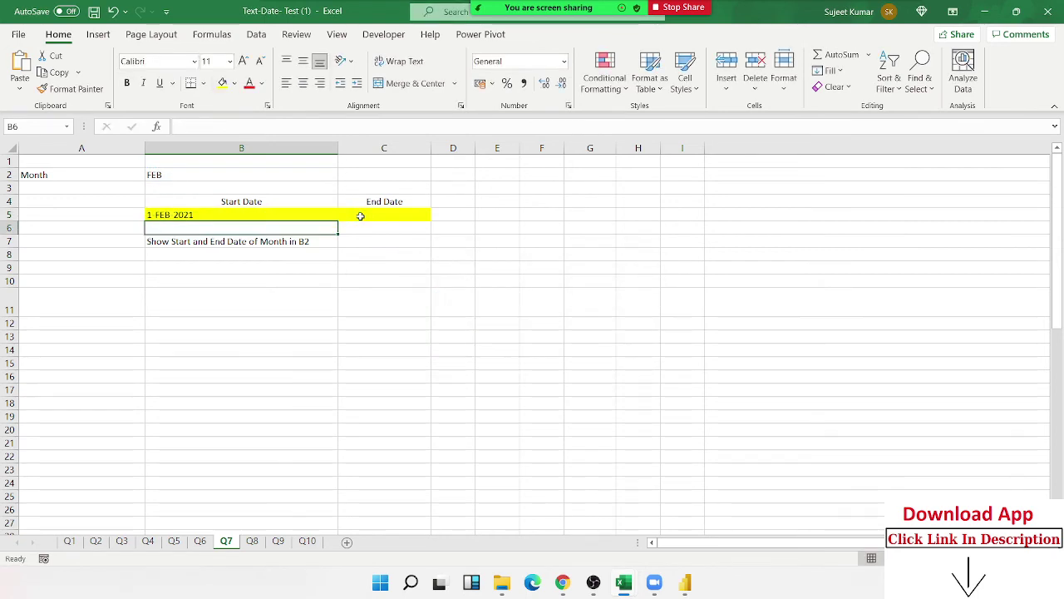
double_click(160, 215)
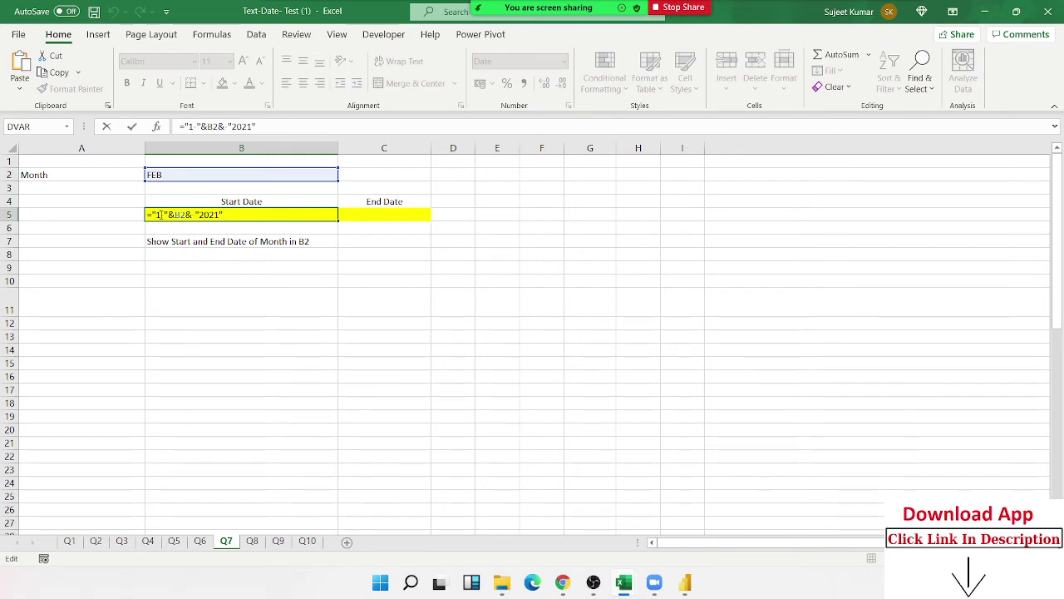
type("d")
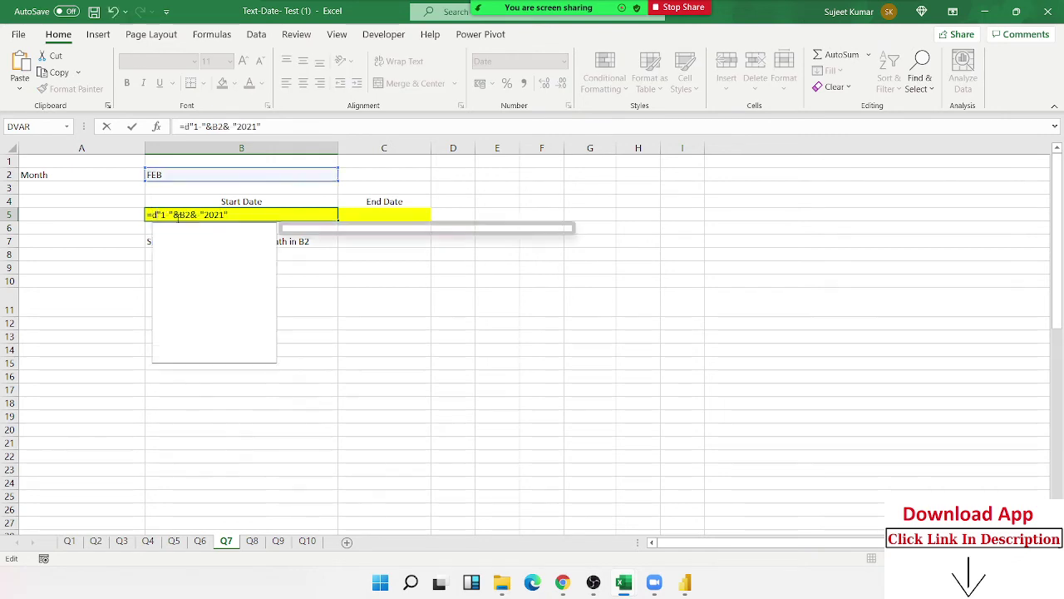
type("at")
key("Down")
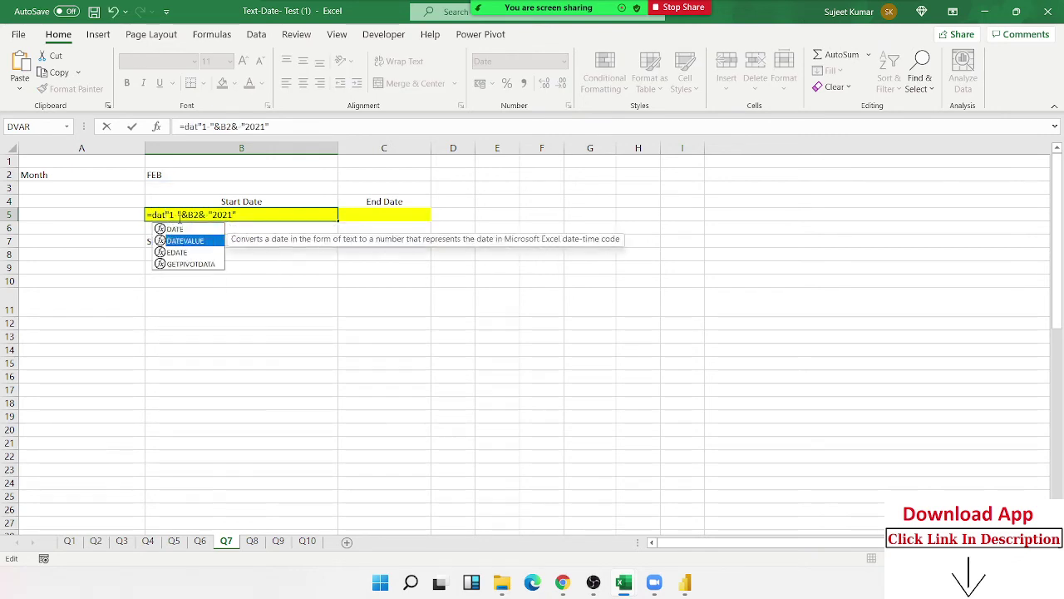
key("Tab")
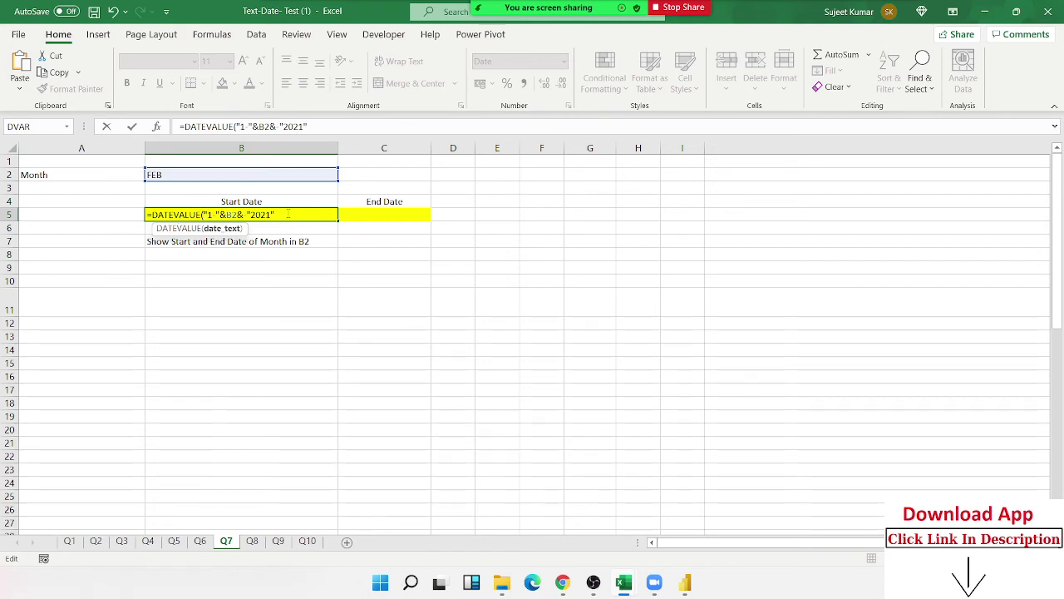
key("Return")
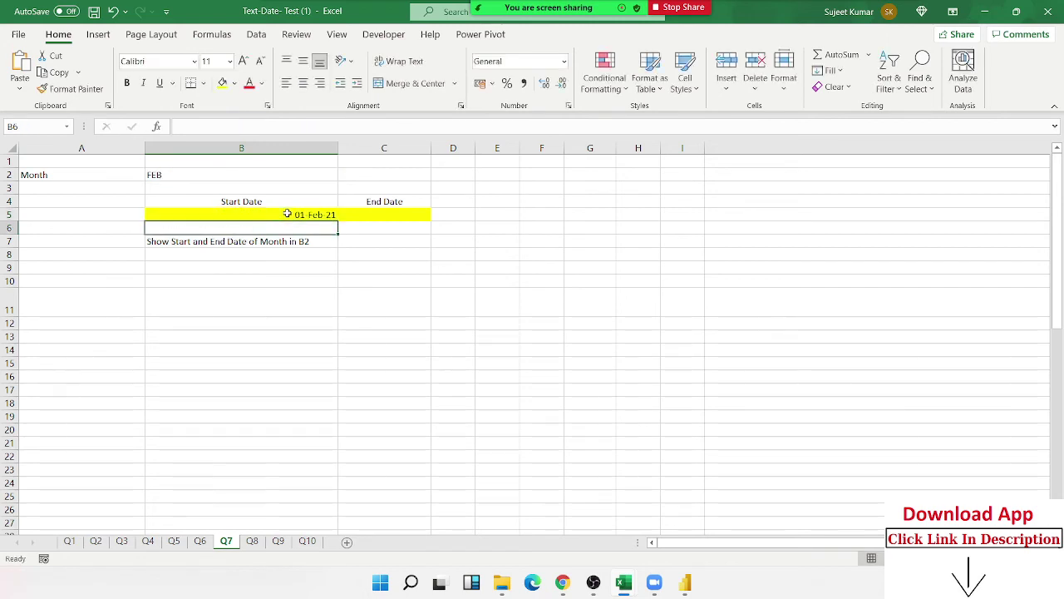
left_click(287, 214)
Enter =EOMONTH(B5,0) in C5 to get the month's last date.
key("Right")
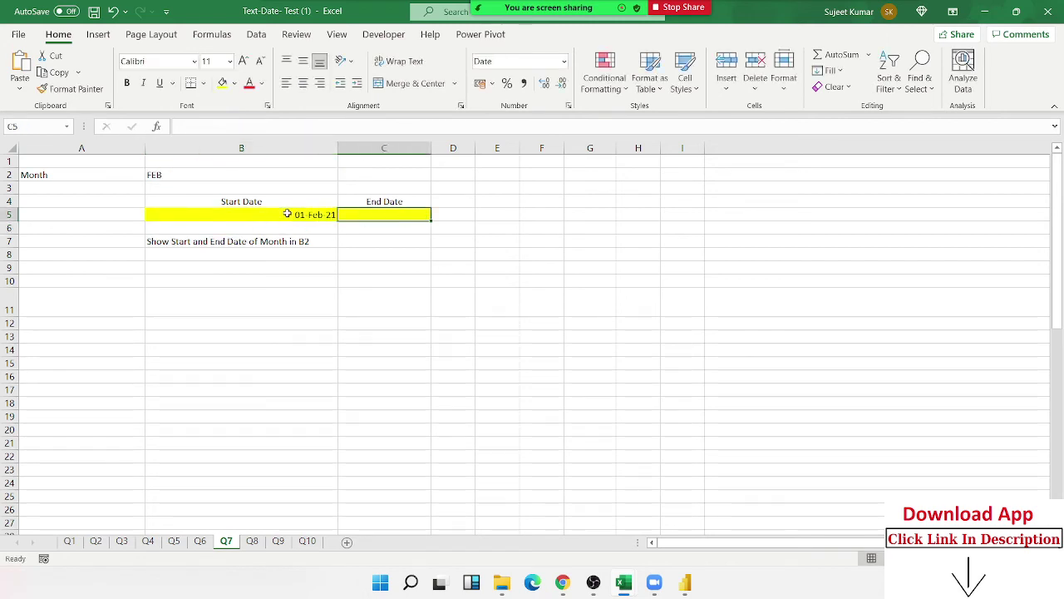
type("=eo")
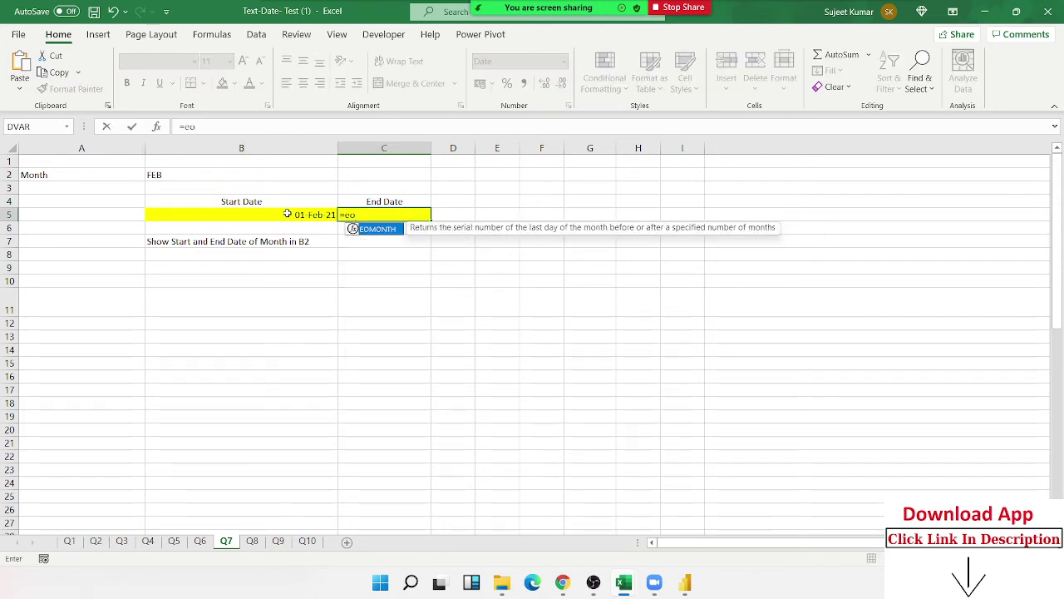
key("Tab")
left_click(287, 214)
type(",")
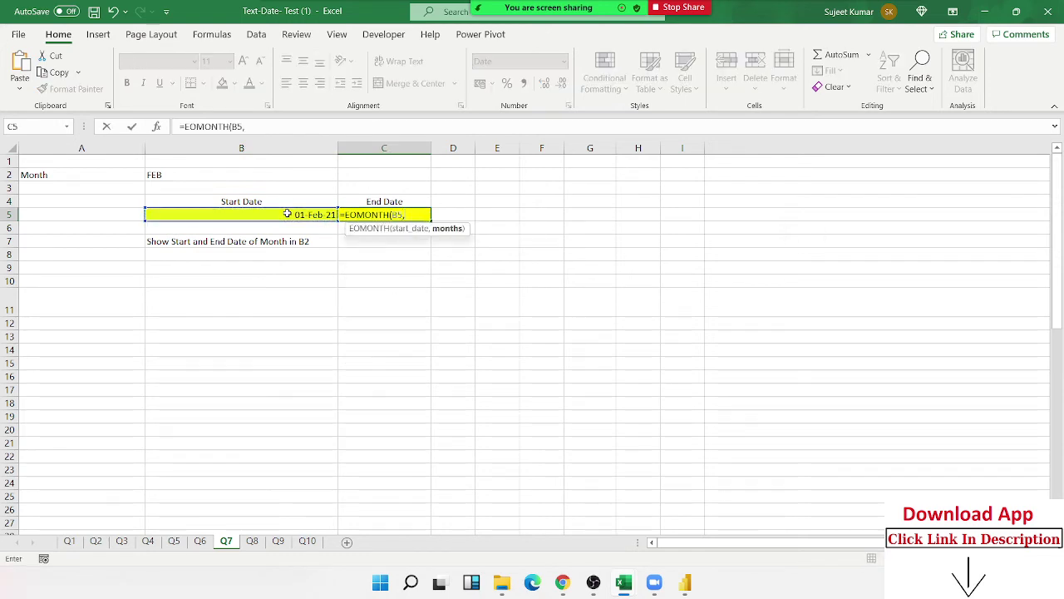
type("0")
type(")")
key("Return")
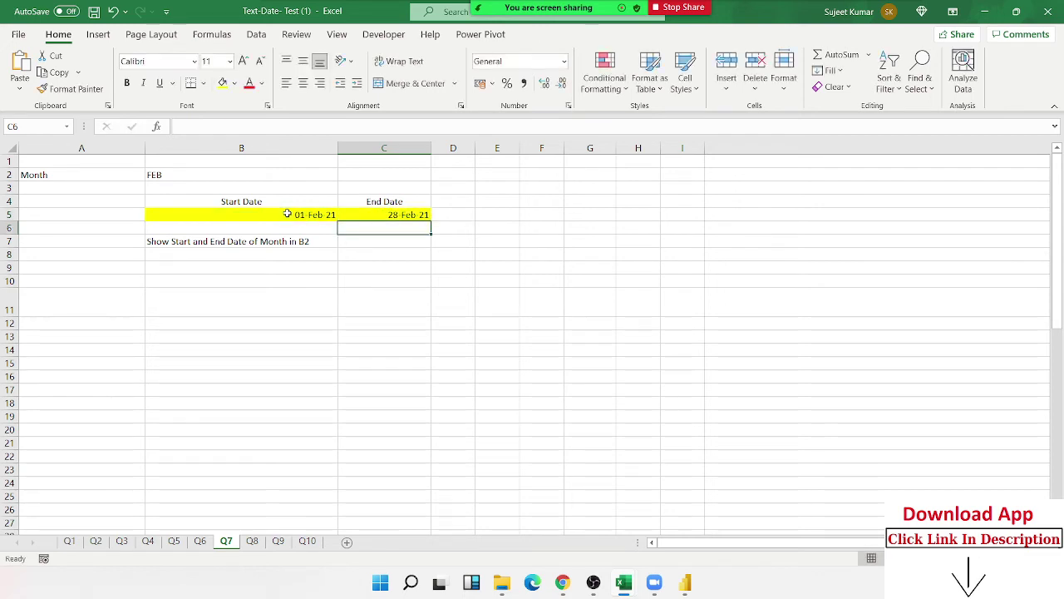
Change the month in B2 to Mar so both dates update, then open sheet Q8.
left_click(242, 176)
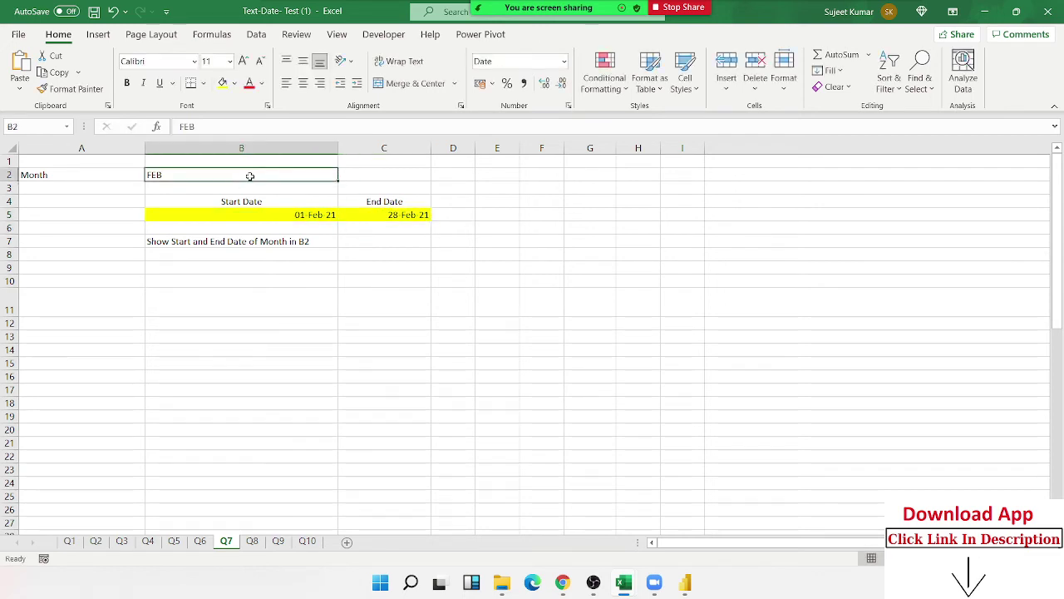
type("aMa")
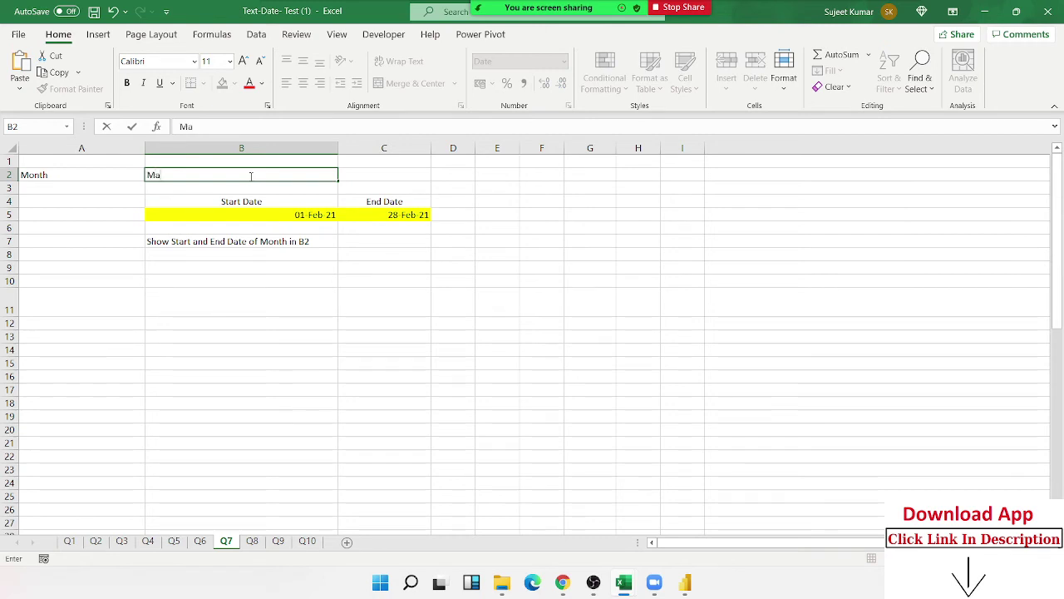
type("r")
key("Return")
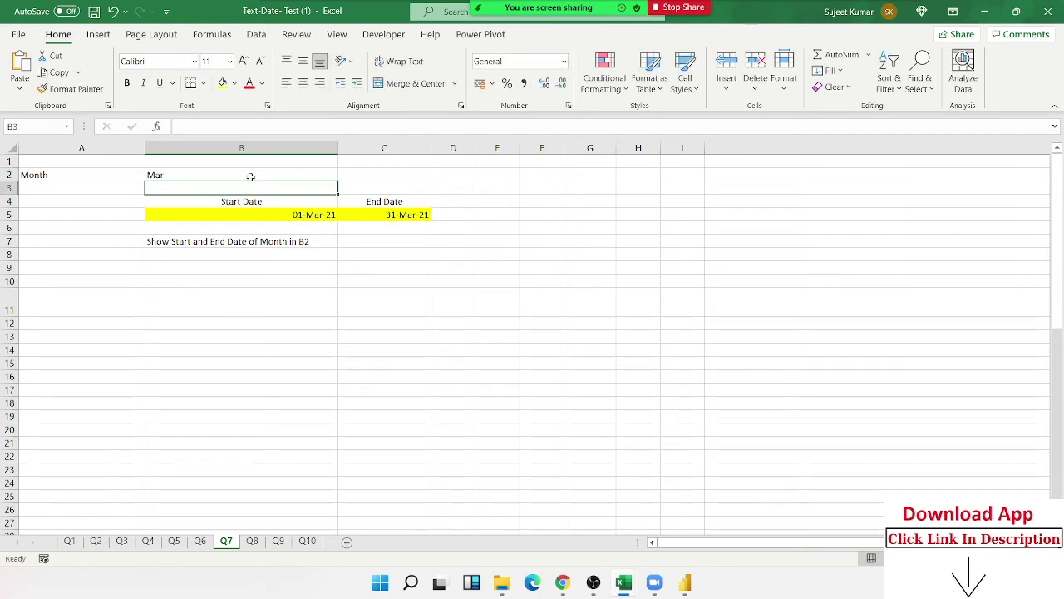
left_click(251, 177)
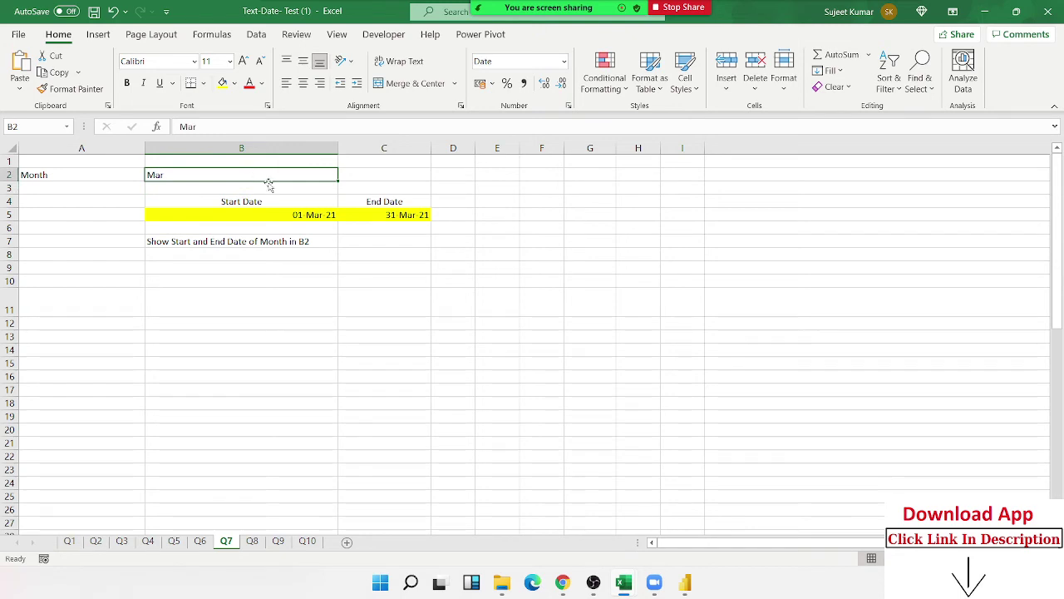
left_click(252, 541)
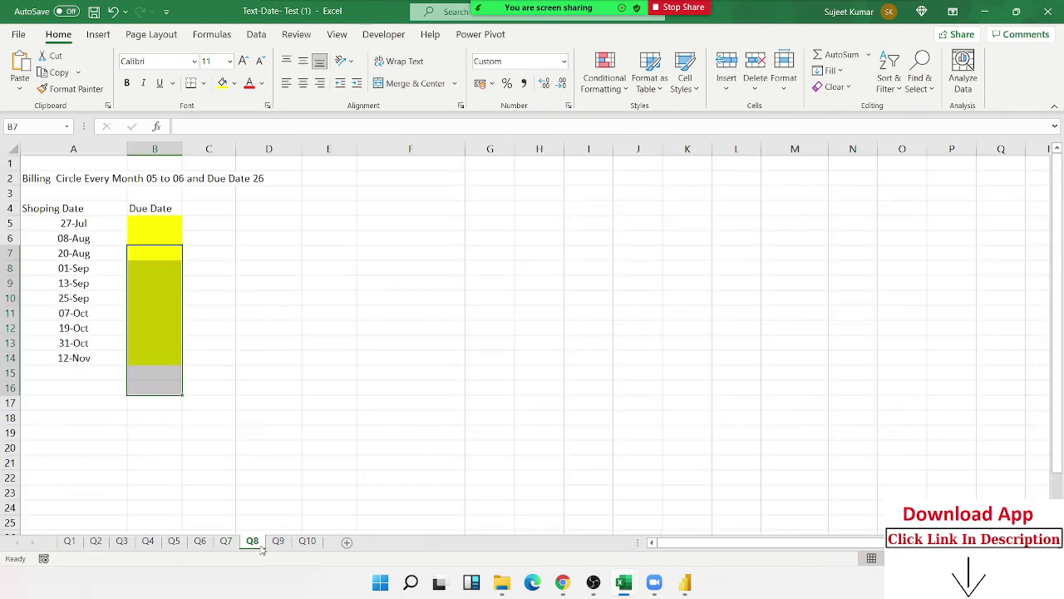
left_click(154, 239)
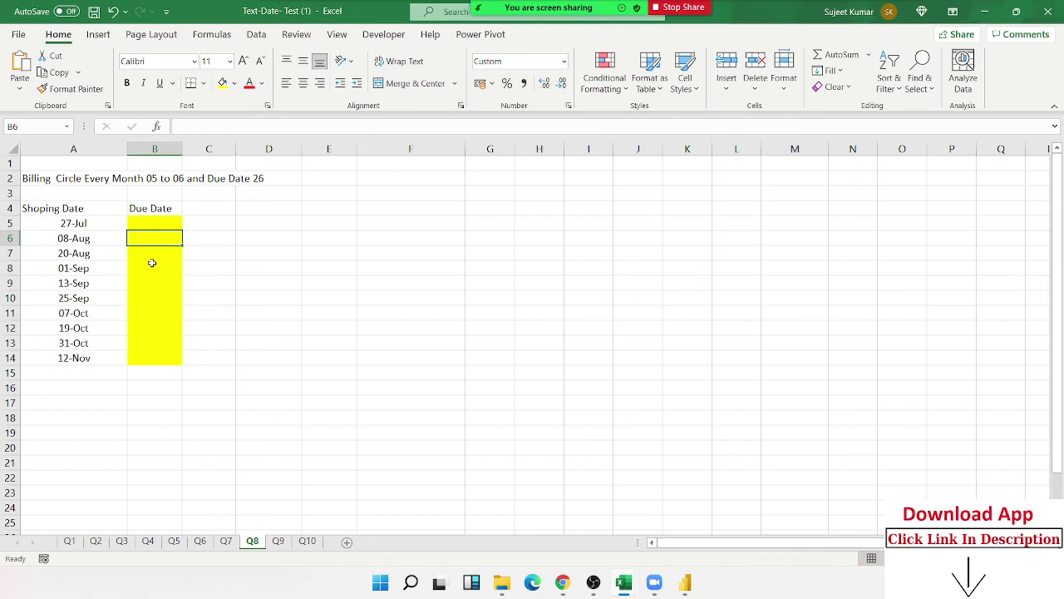
key("Up")
key("Left")
key("Right")
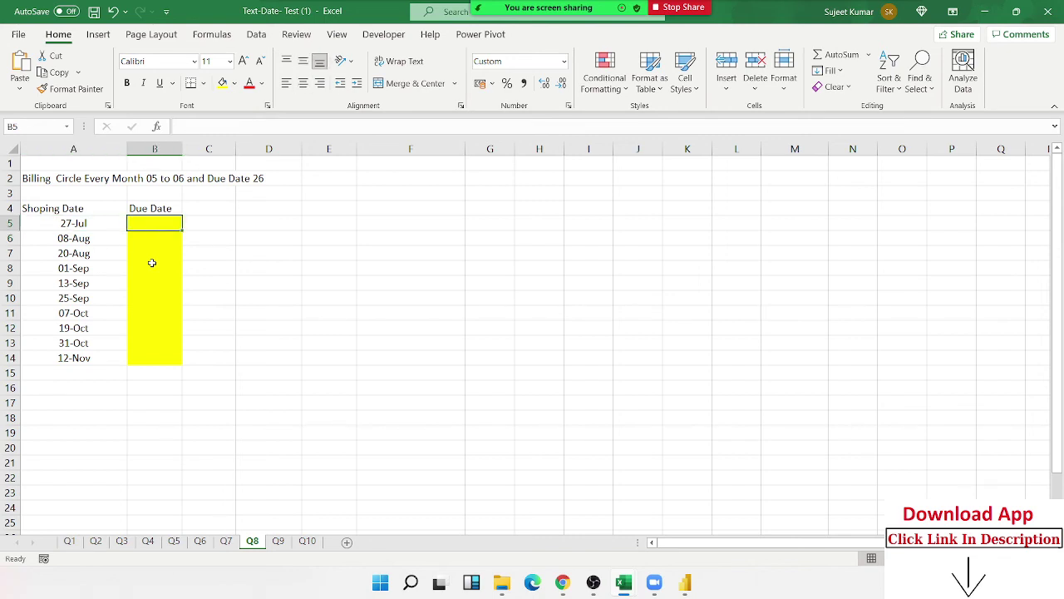
key("Left")
key("Right")
In B5, type =IF(DAY(A5)>6,DATE(YEAR(A5),MONTH(A5),26) and copy the DATE part for reuse.
type("=I")
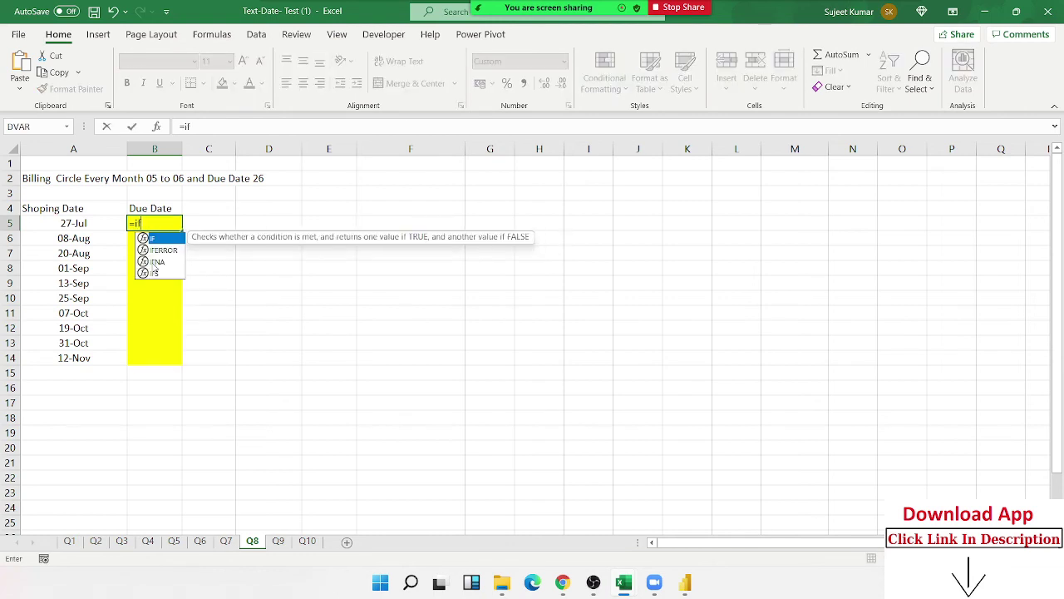
type("F(DAY(")
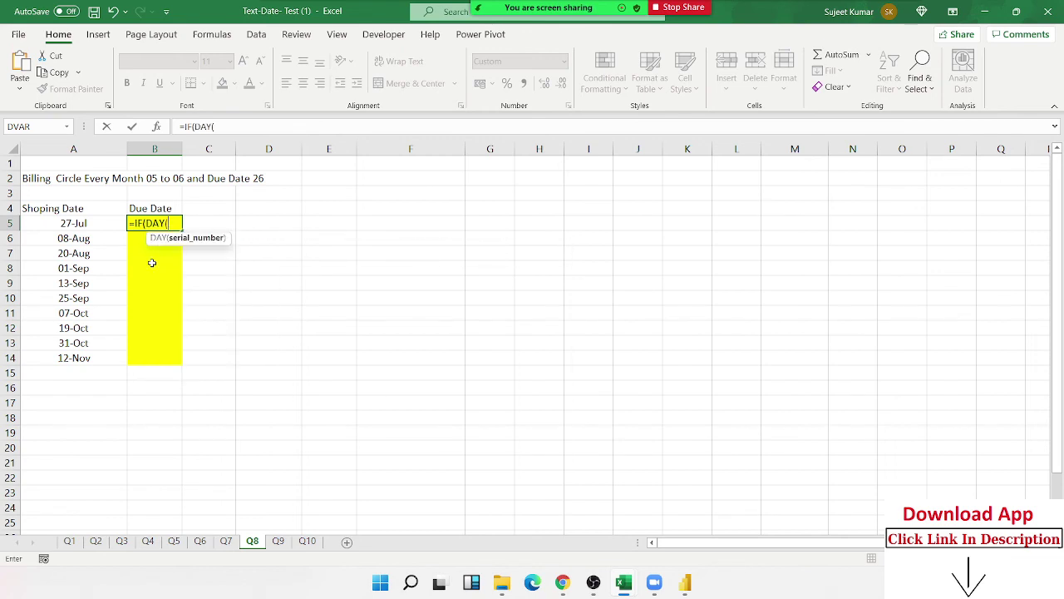
key("Left")
type(")")
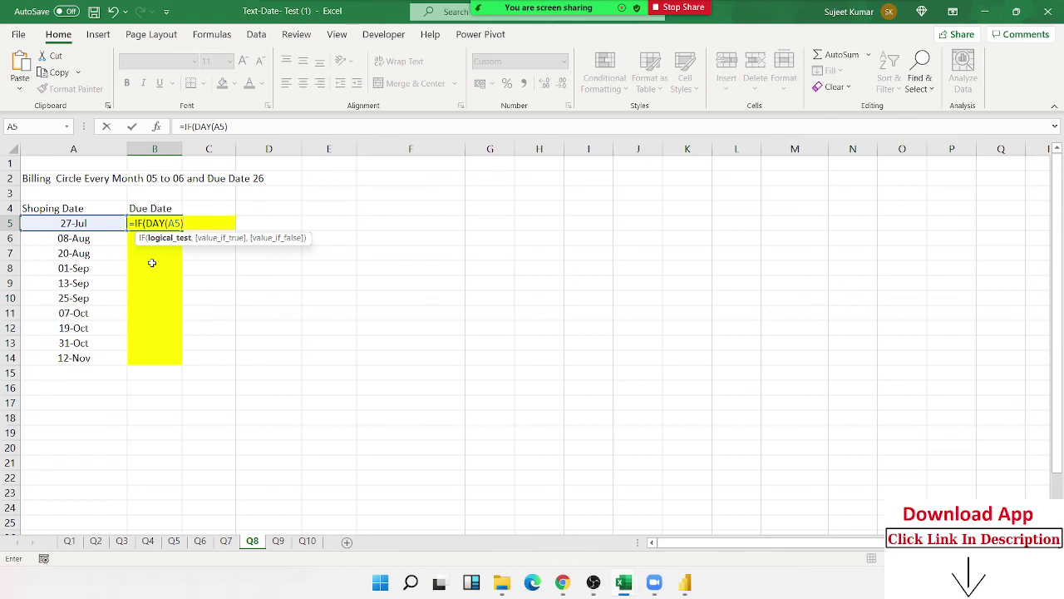
type(">")
type("6,")
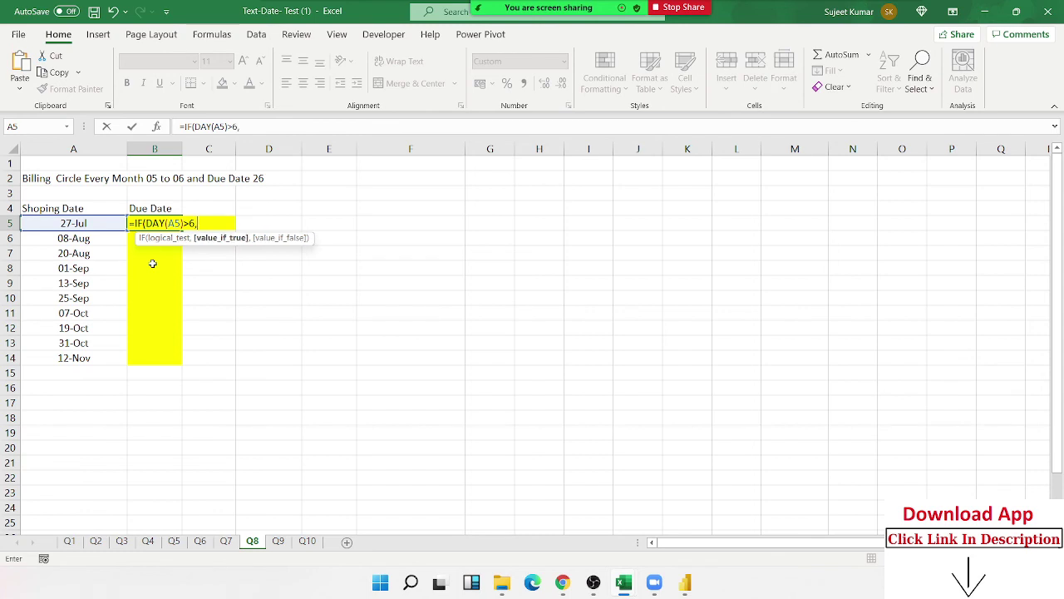
type("da")
key("Tab")
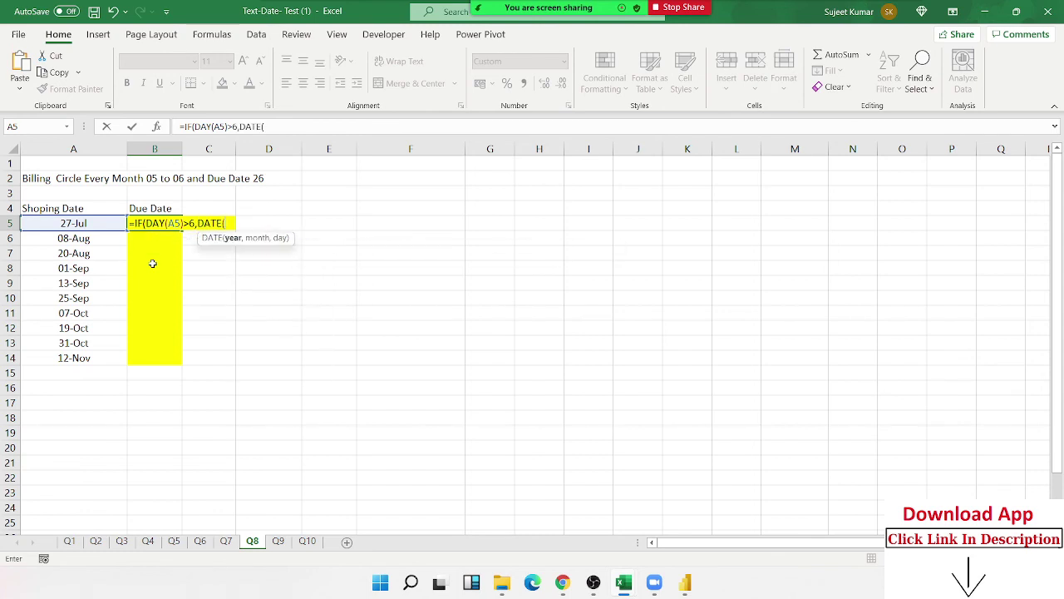
type("year")
key("Tab")
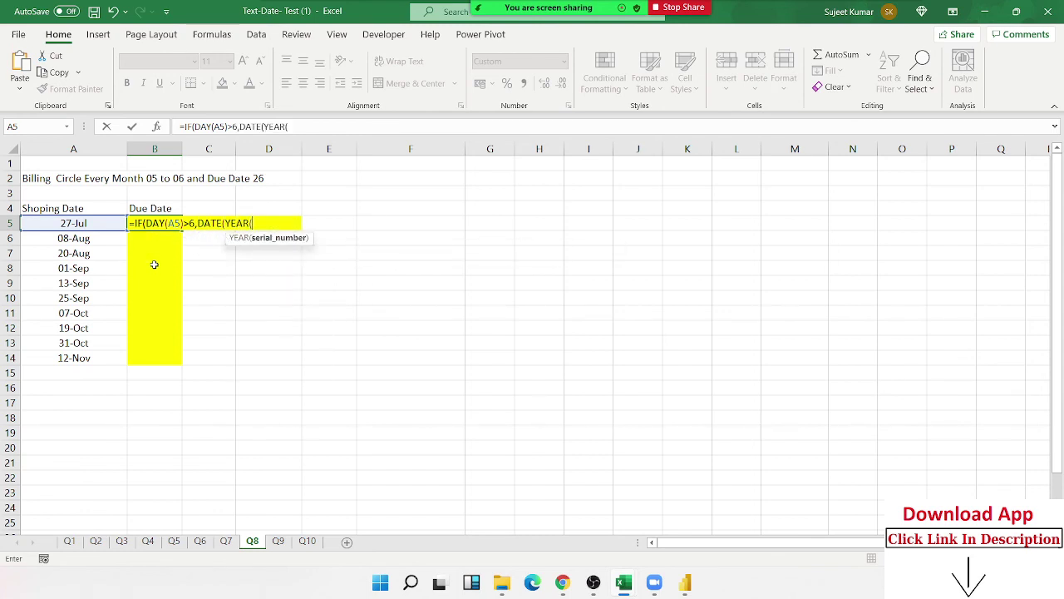
left_click(67, 223)
type(")")
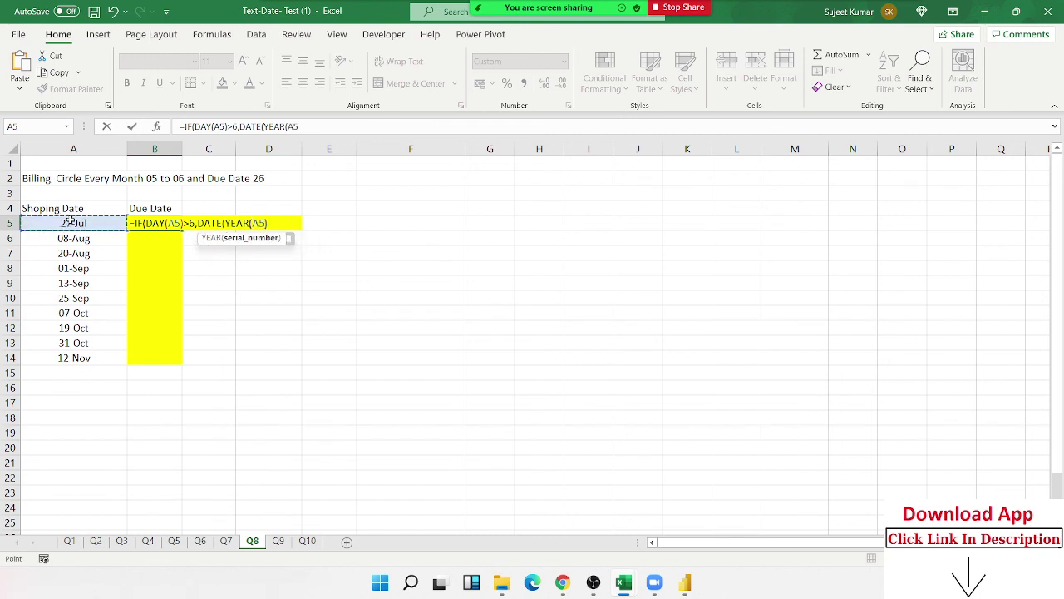
type(",")
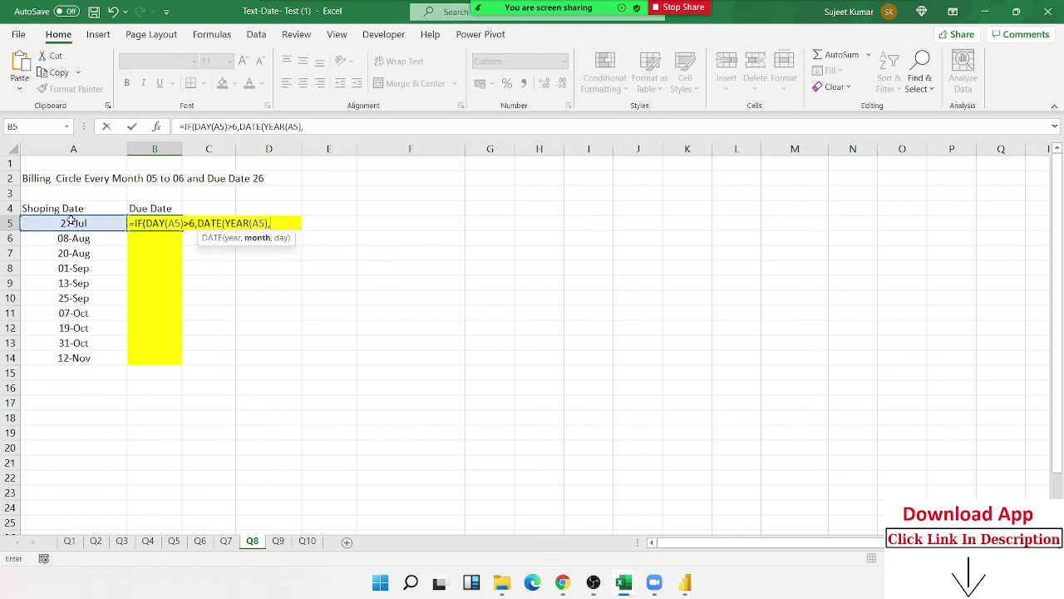
type("mon")
key("Tab")
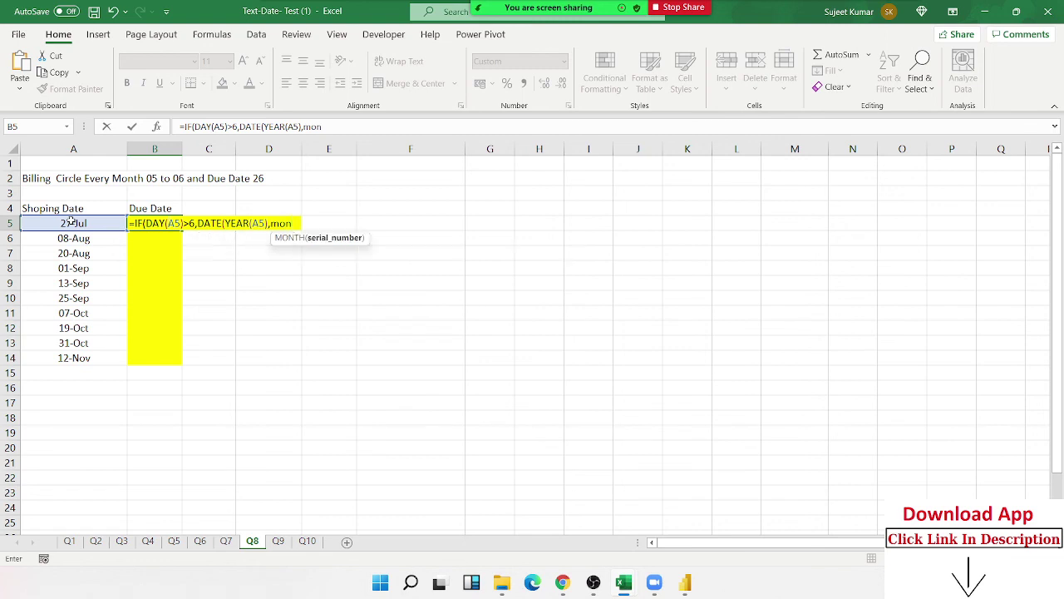
left_click(75, 223)
type(")")
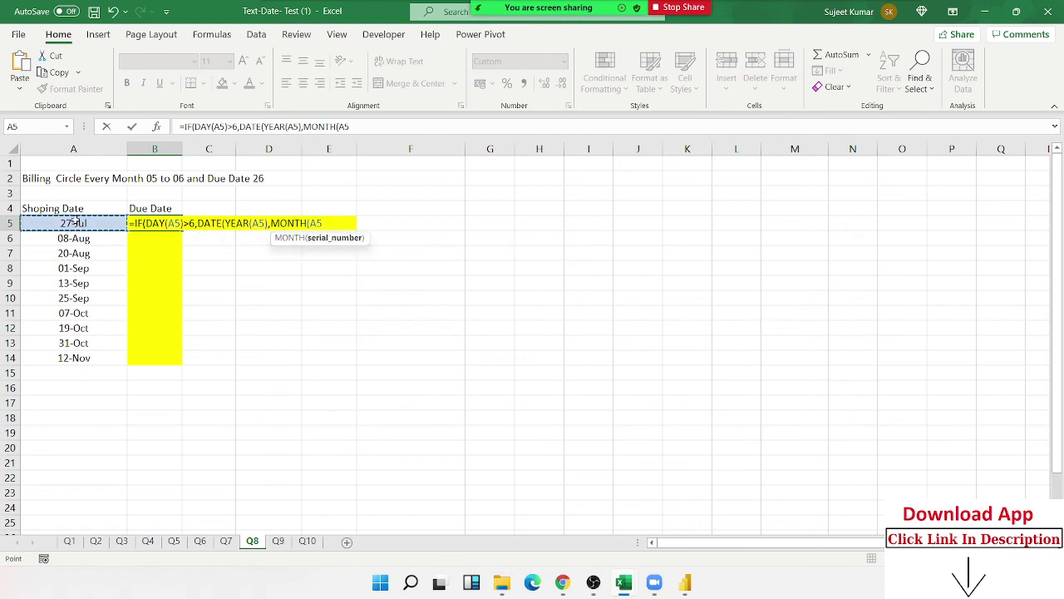
type(",26")
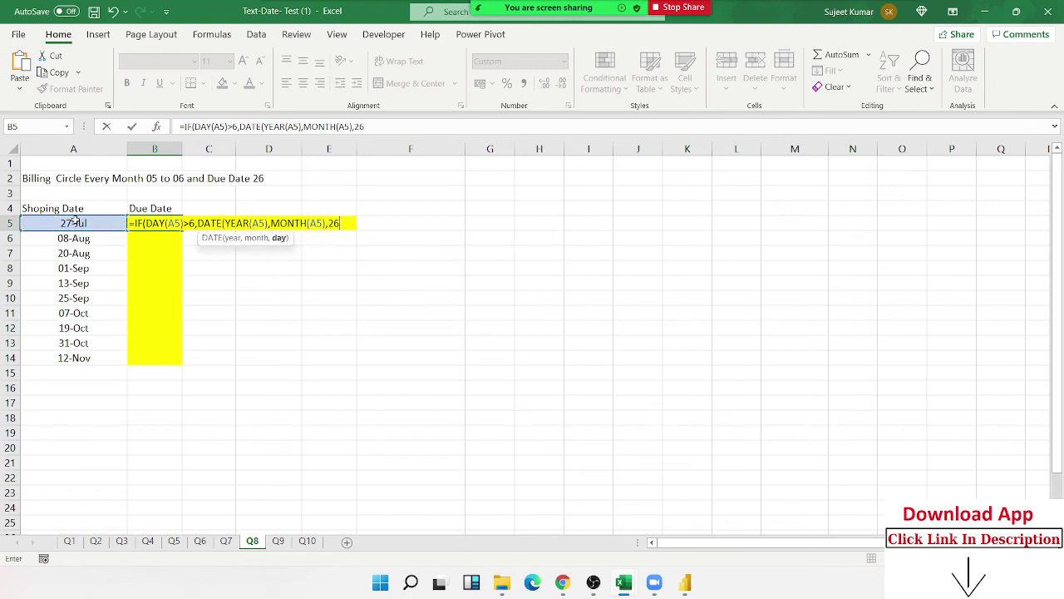
type(")")
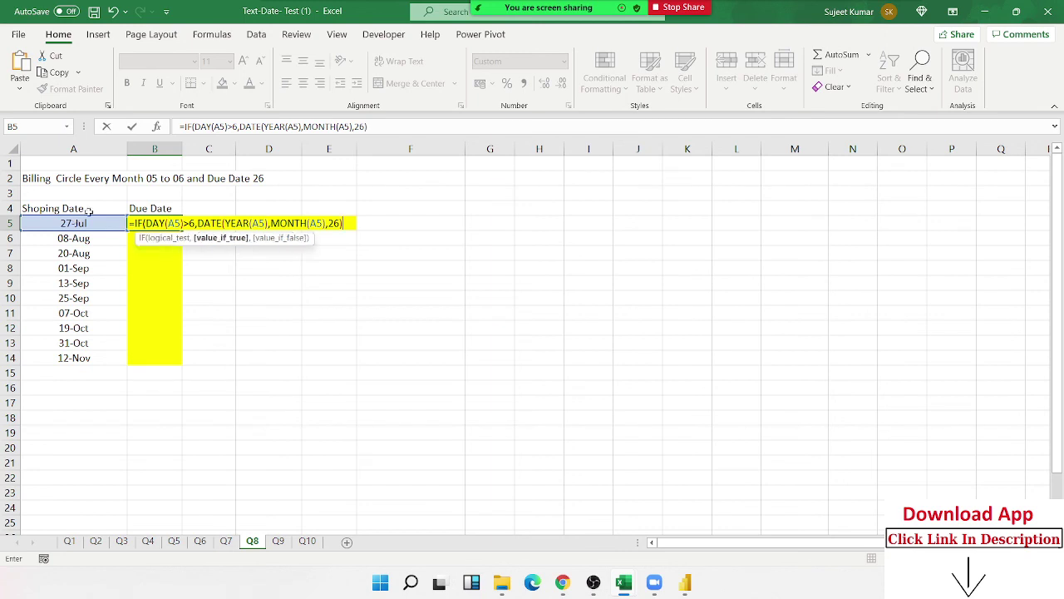
left_click_drag(197, 223, 341, 223)
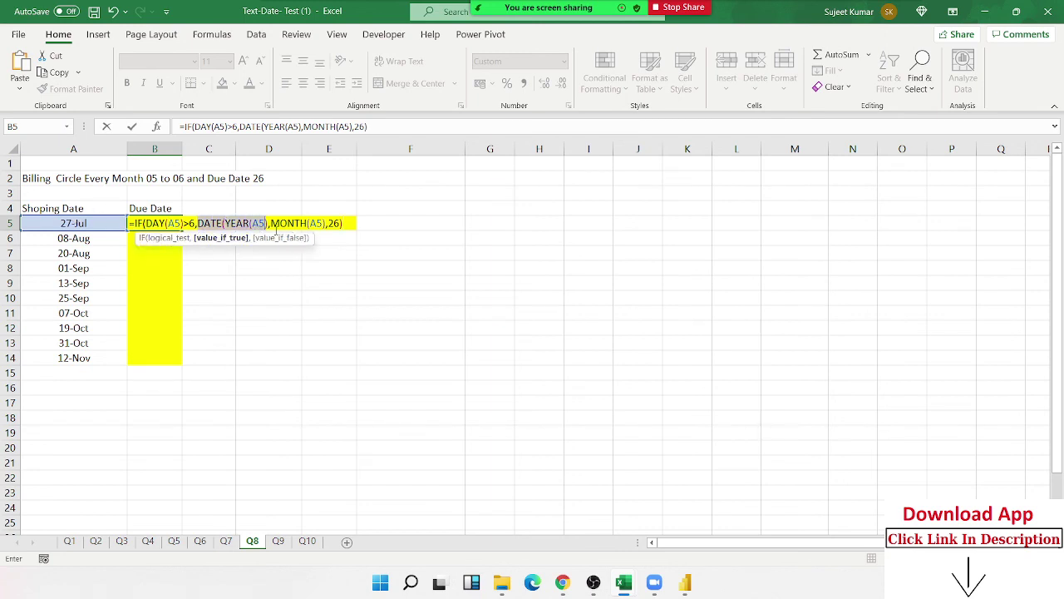
left_click(352, 223)
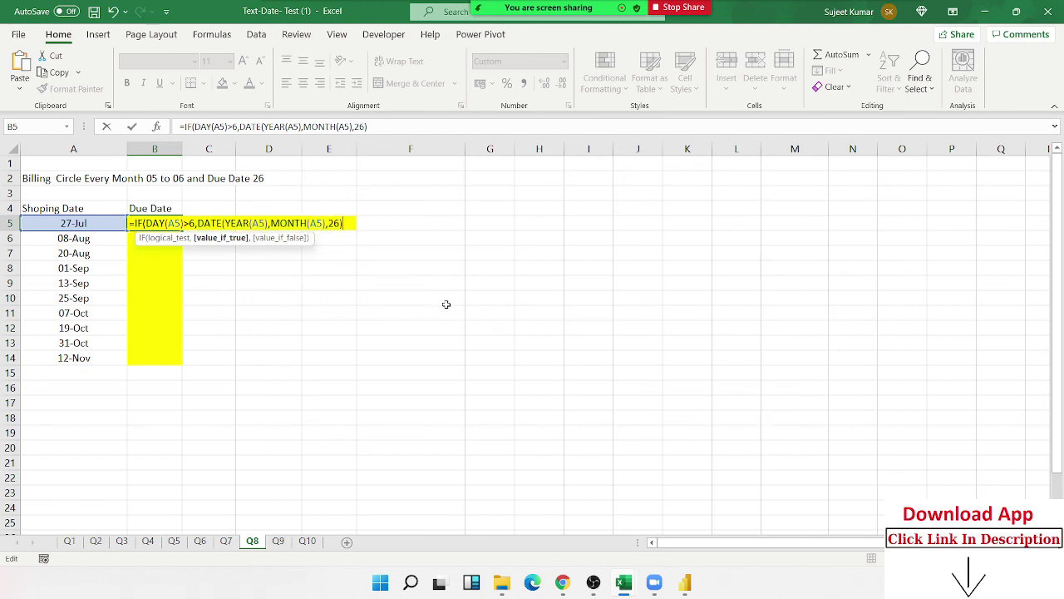
Paste DATE(YEAR(A5),MONTH(A5),26) as the IF's false branch and commit B5.
type(",")
key("ctrl+v")
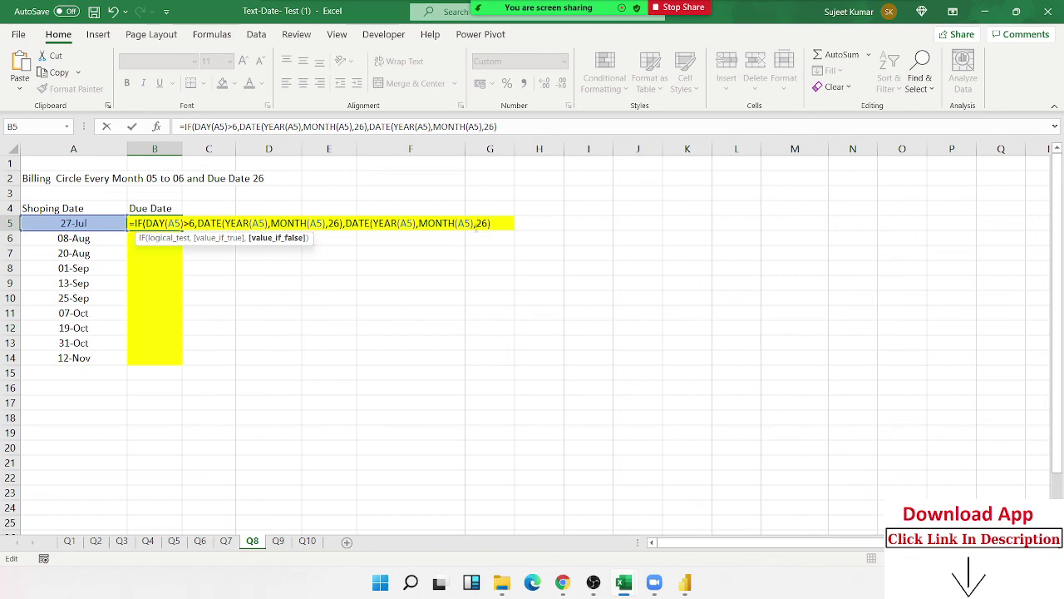
left_click(475, 223)
type("+1")
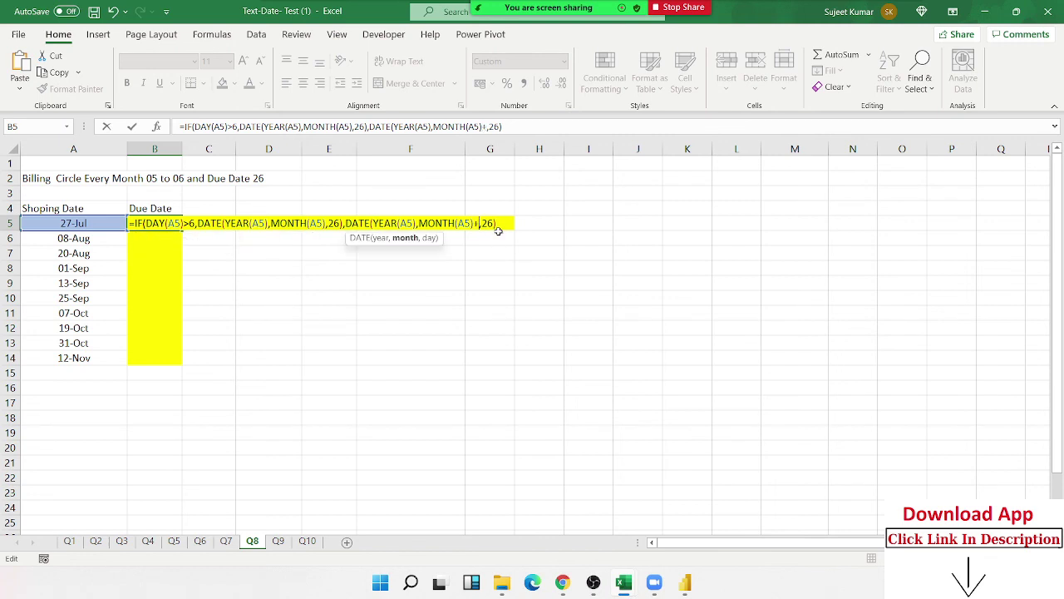
type("1")
key("Return")
key("Return")
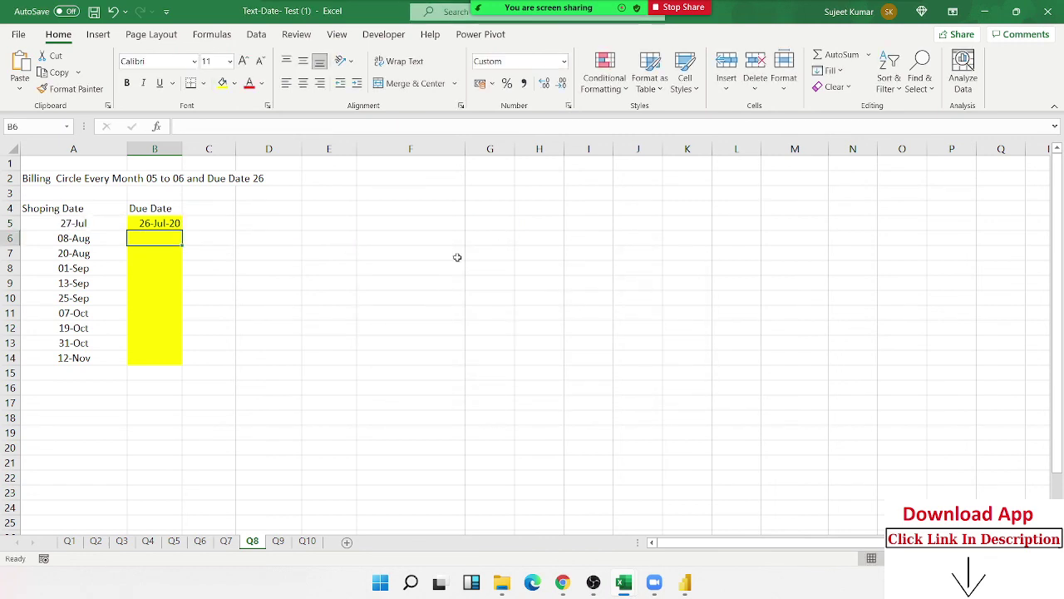
Add +1 to the first MONTH(A5) so late shopping days fall due next month.
left_click(168, 225)
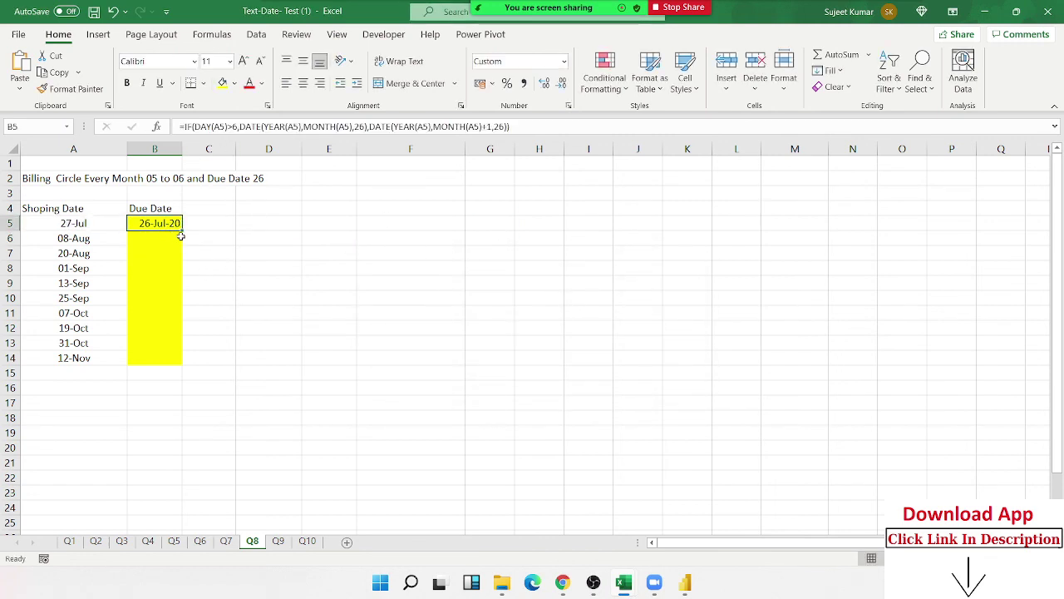
double_click(170, 225)
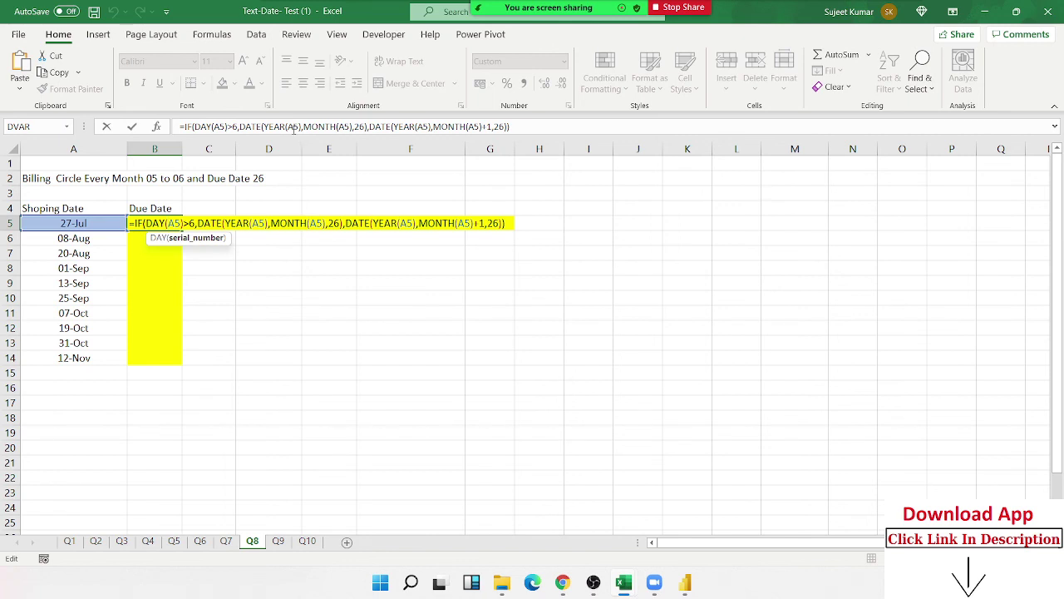
left_click(351, 126)
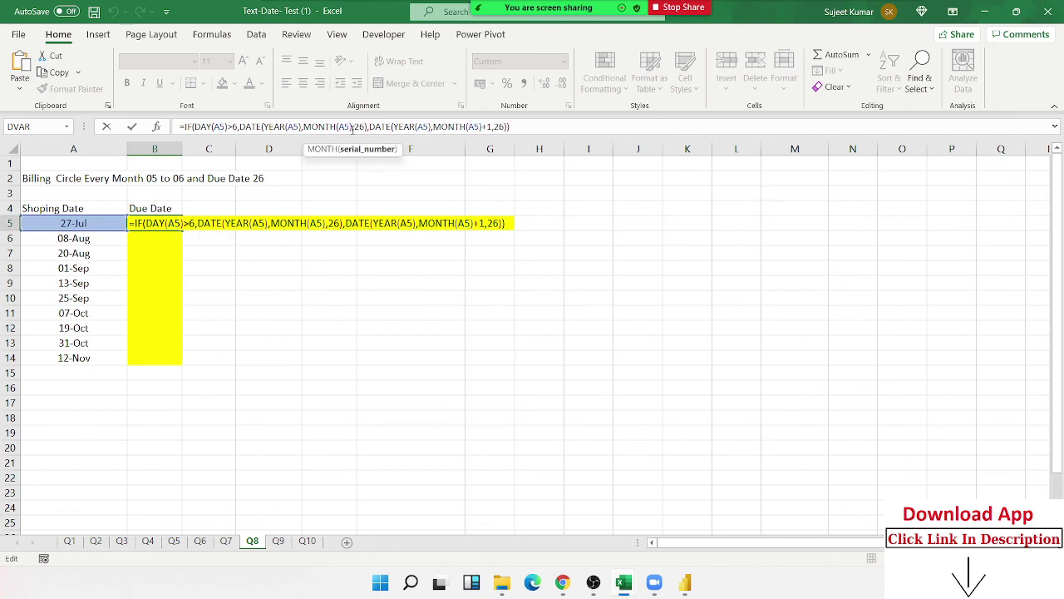
key("Right")
type("+1")
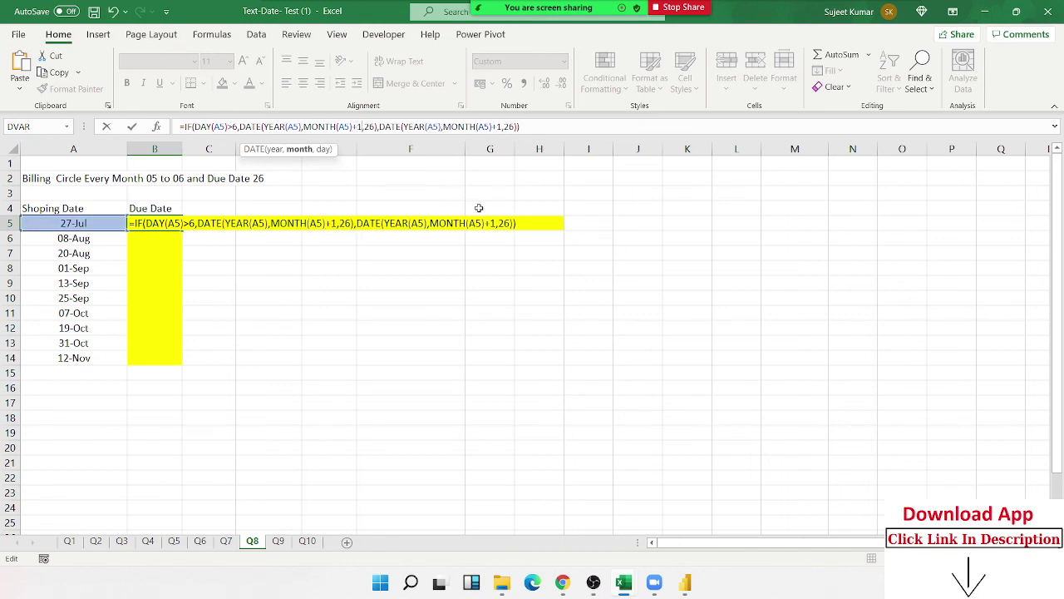
left_click(492, 127)
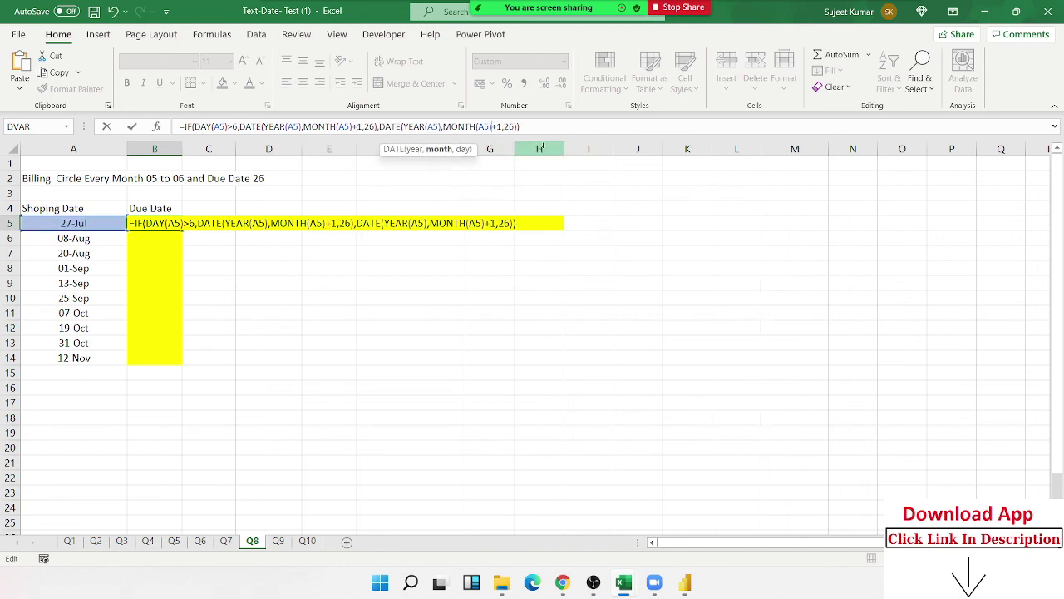
key("Return")
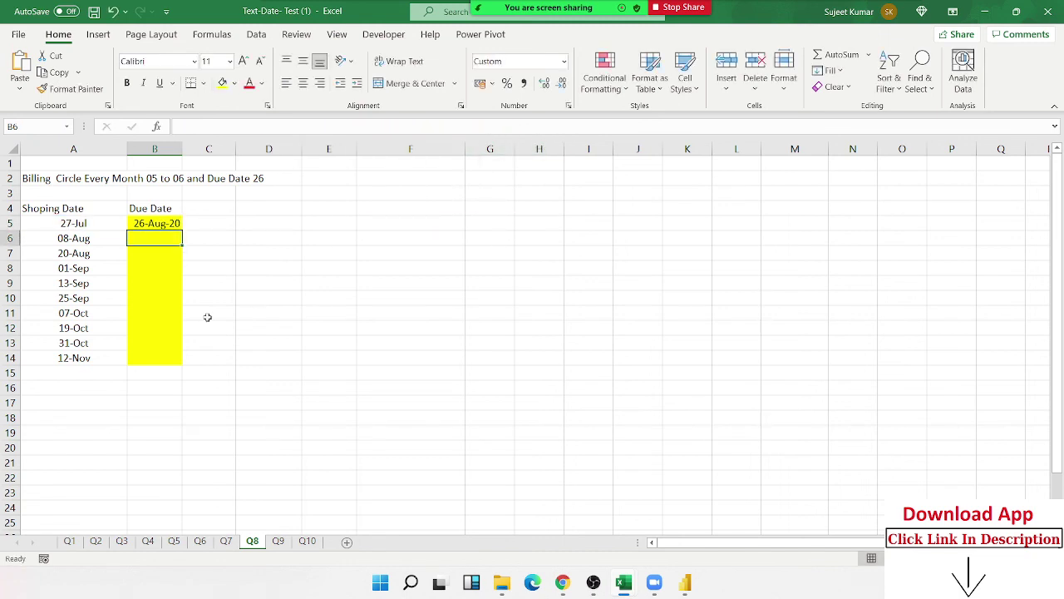
Fill the due-date formula down B5:B14, then show sheet Q9.
left_click(154, 224)
double_click(185, 231)
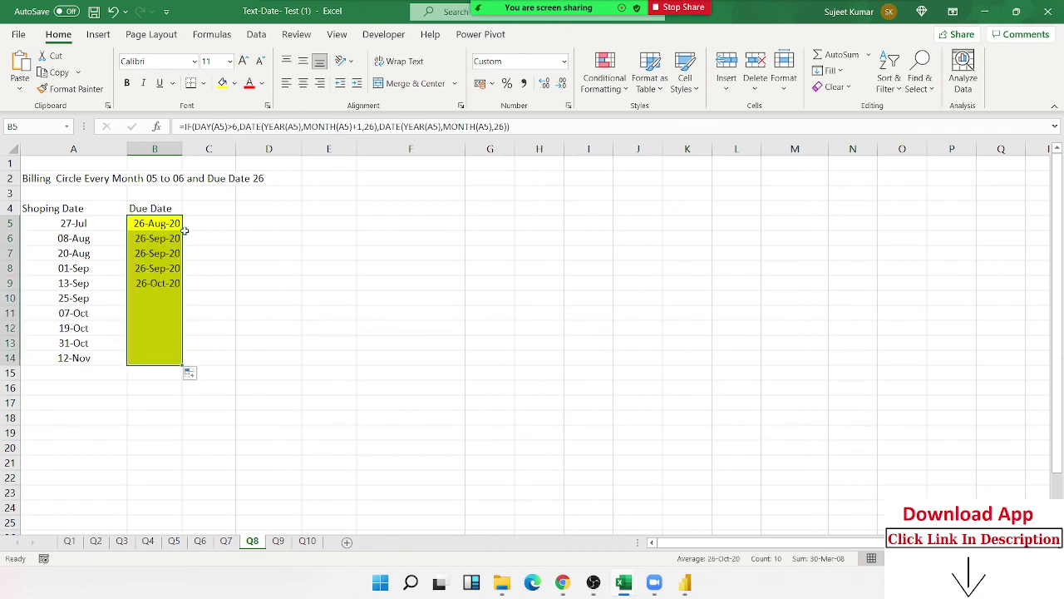
left_click(278, 541)
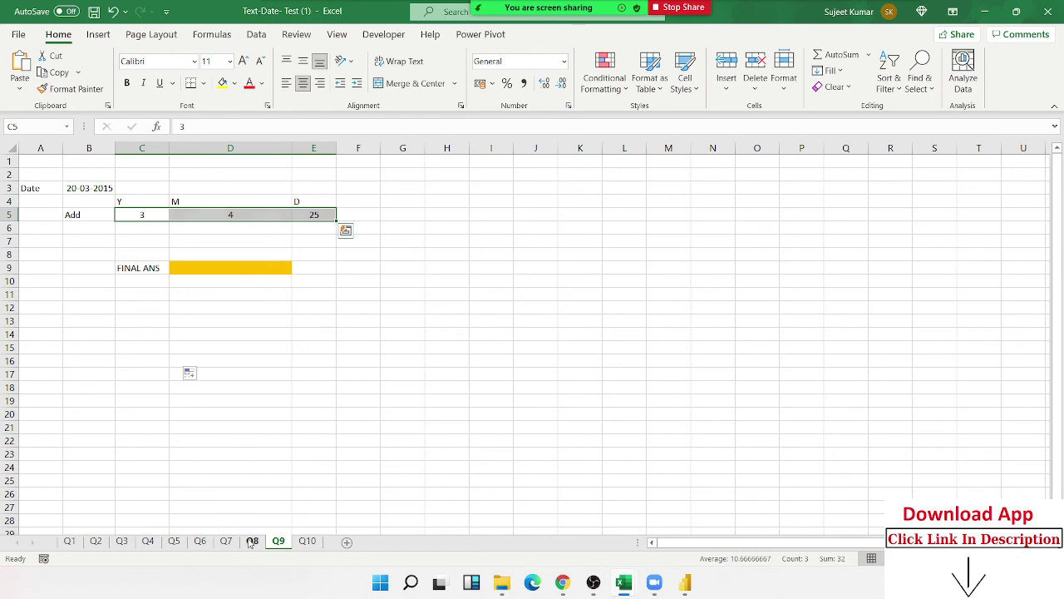
left_click(252, 542)
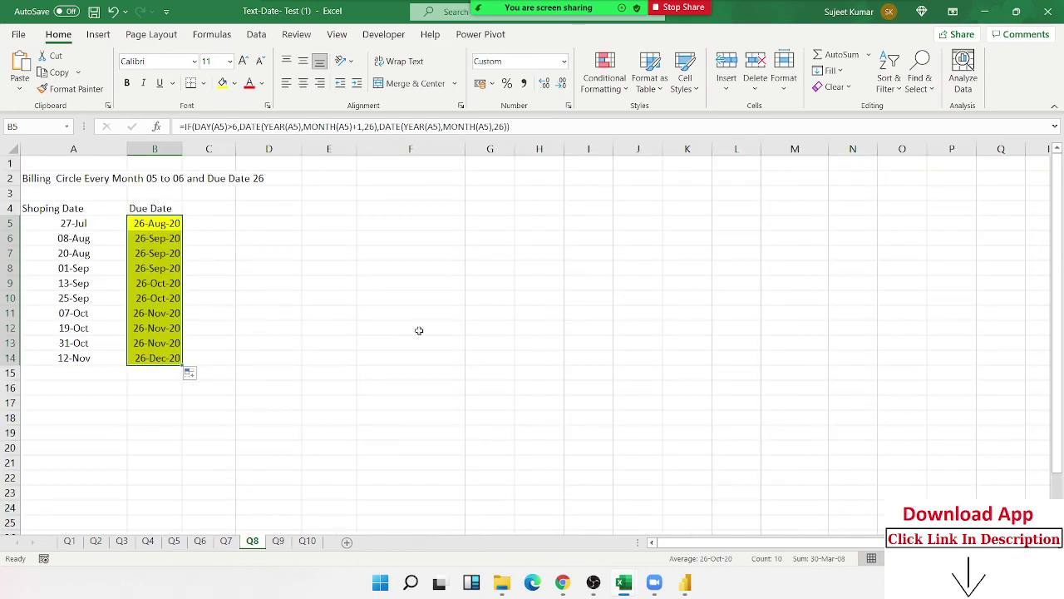
left_click(280, 541)
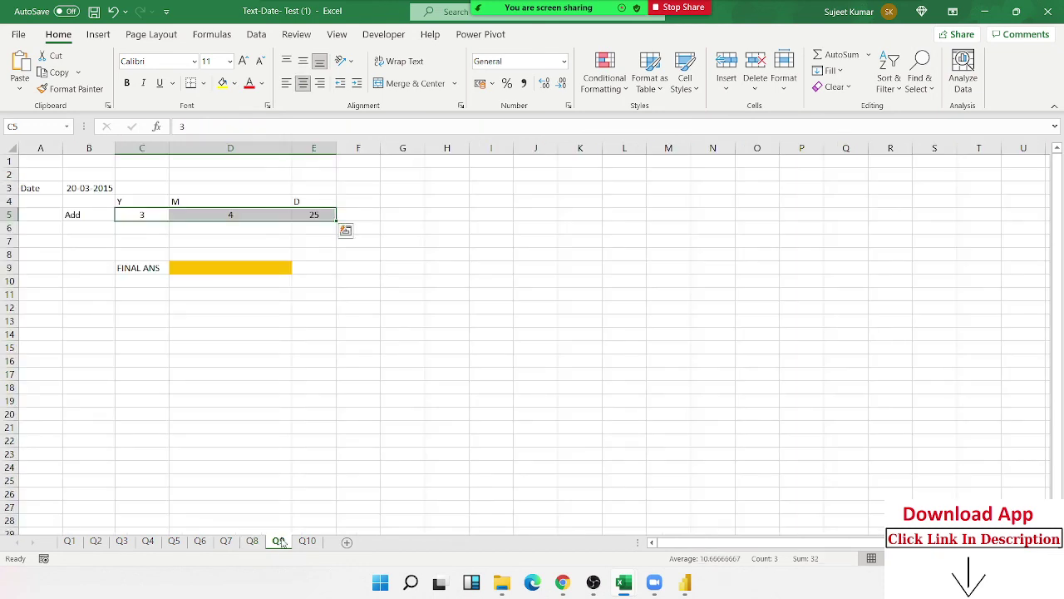
On sheet Q10, enter =(C2+D2)-(A2+B2) in E2 for working hours.
left_click(304, 542)
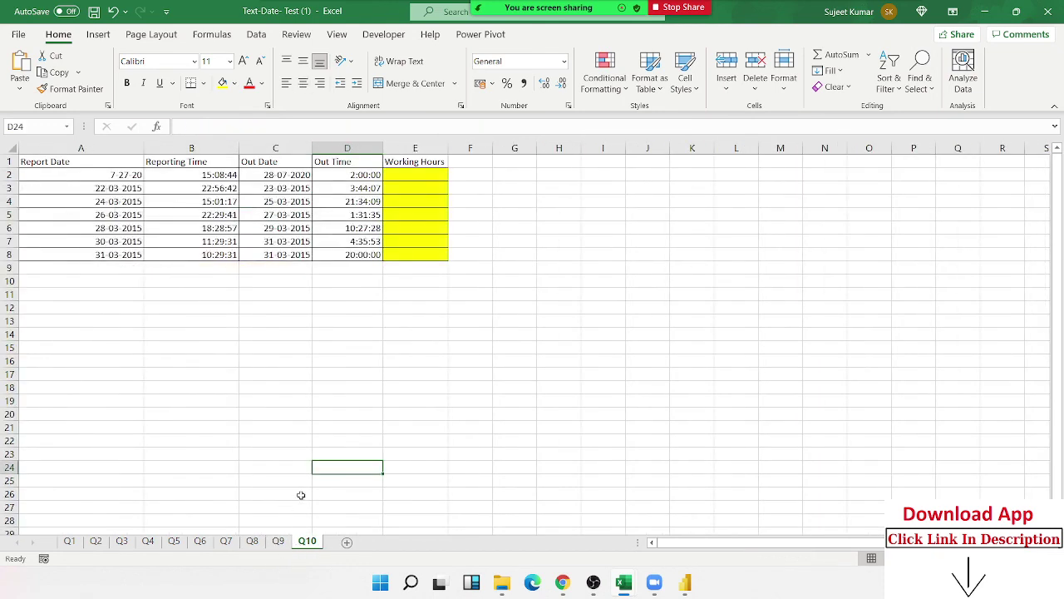
left_click(410, 174)
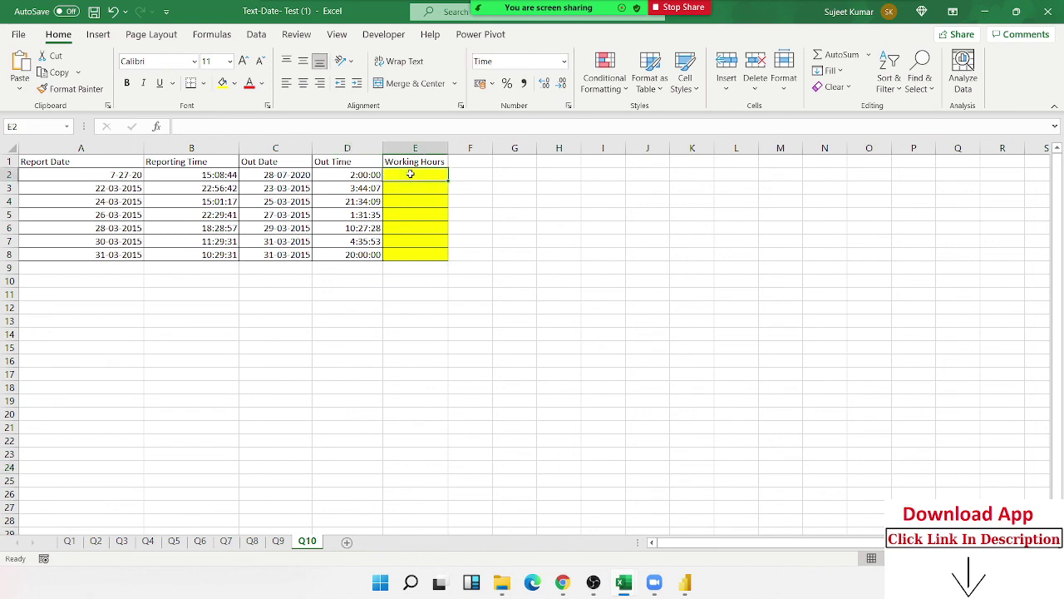
type("=(")
key("Left")
key("Left")
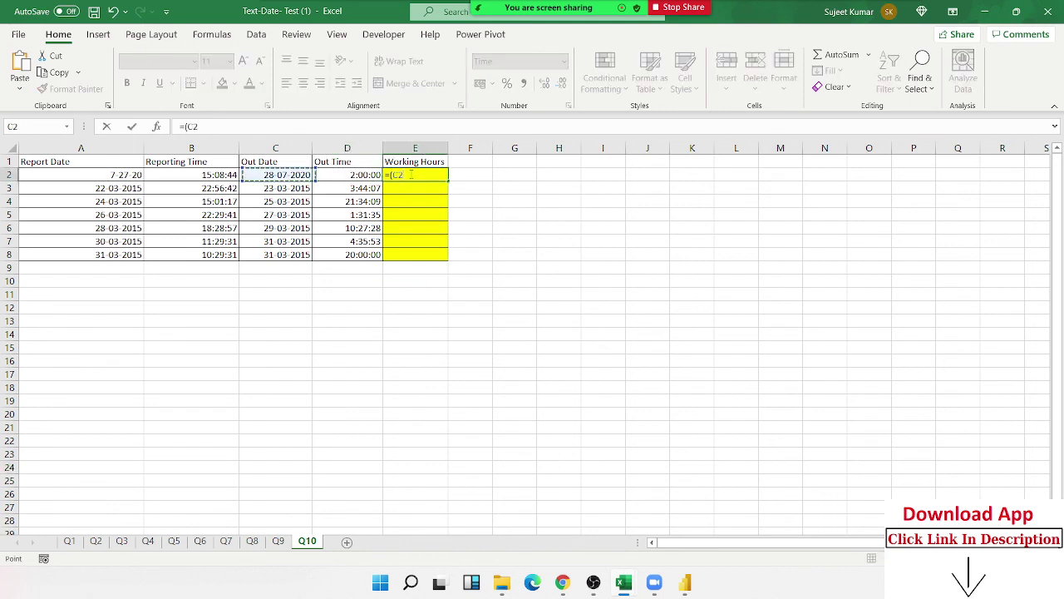
key("Left")
key("Right")
type("+")
key("Left")
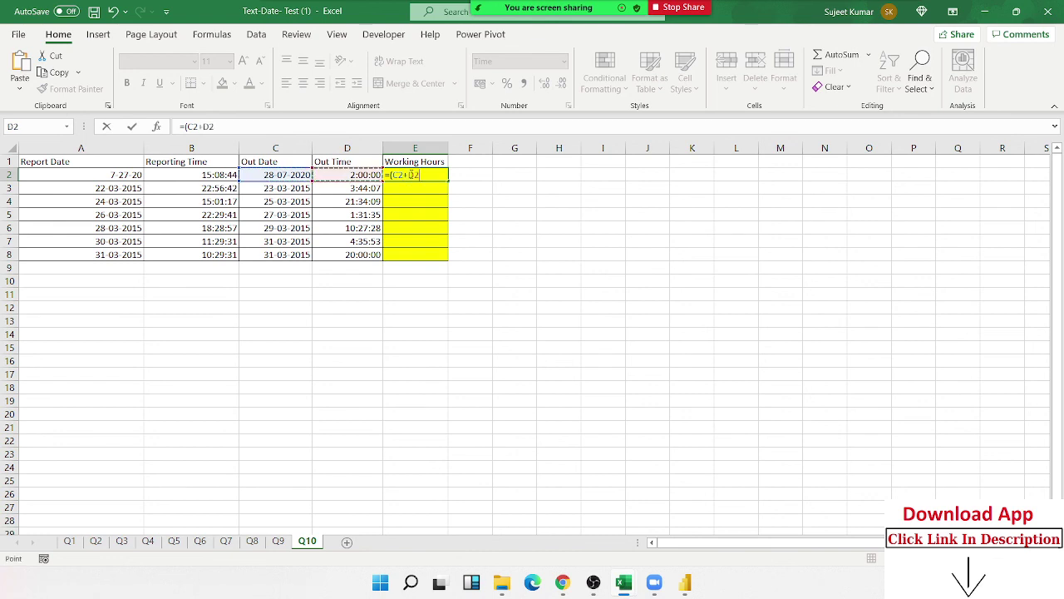
type(")")
type(" (")
key("Left")
key("Left")
key("Left")
key("Left")
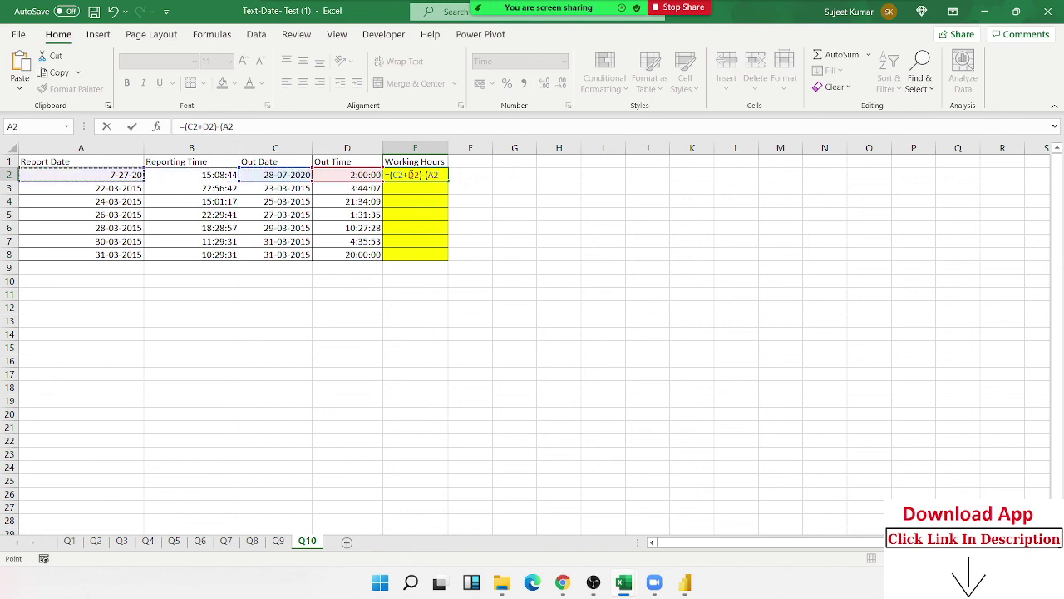
type("+")
key("Left")
key("Left")
key("Left")
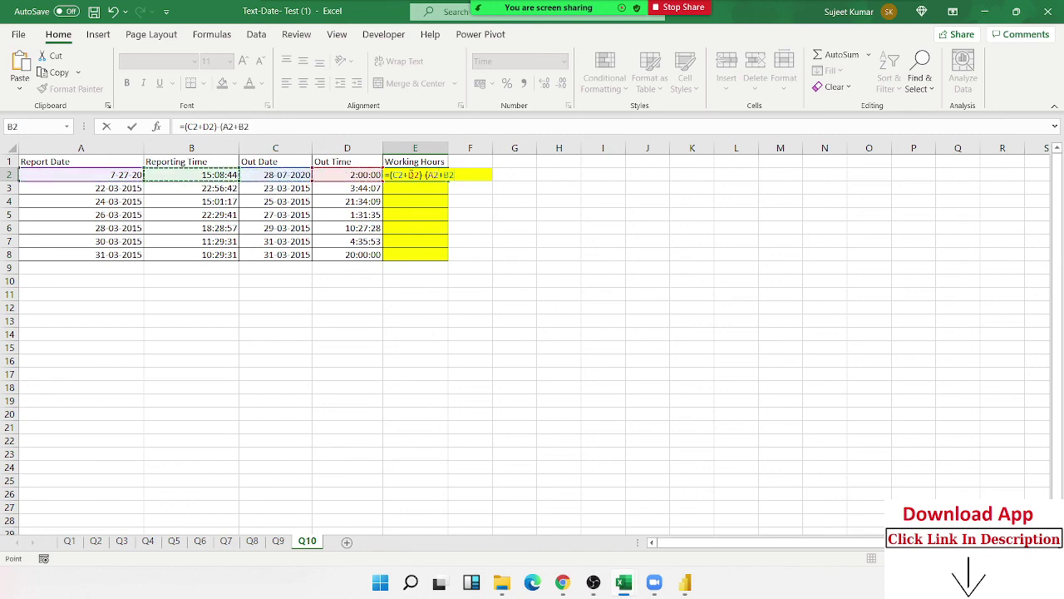
type(")")
key("Return")
Fill the working-hours formula down to E8 and switch to Gmail in Chrome.
key("Up")
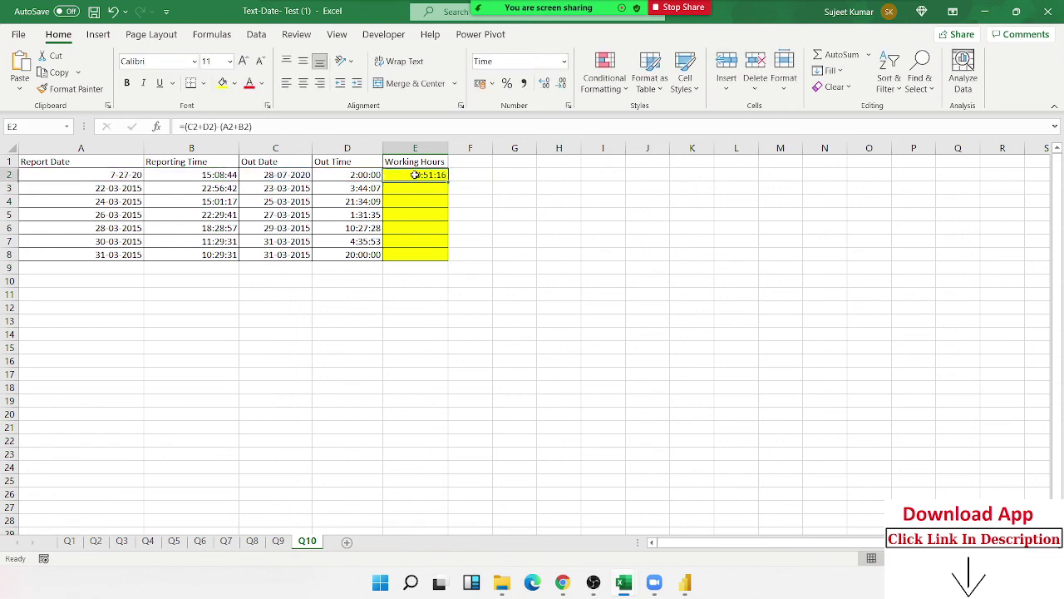
double_click(447, 180)
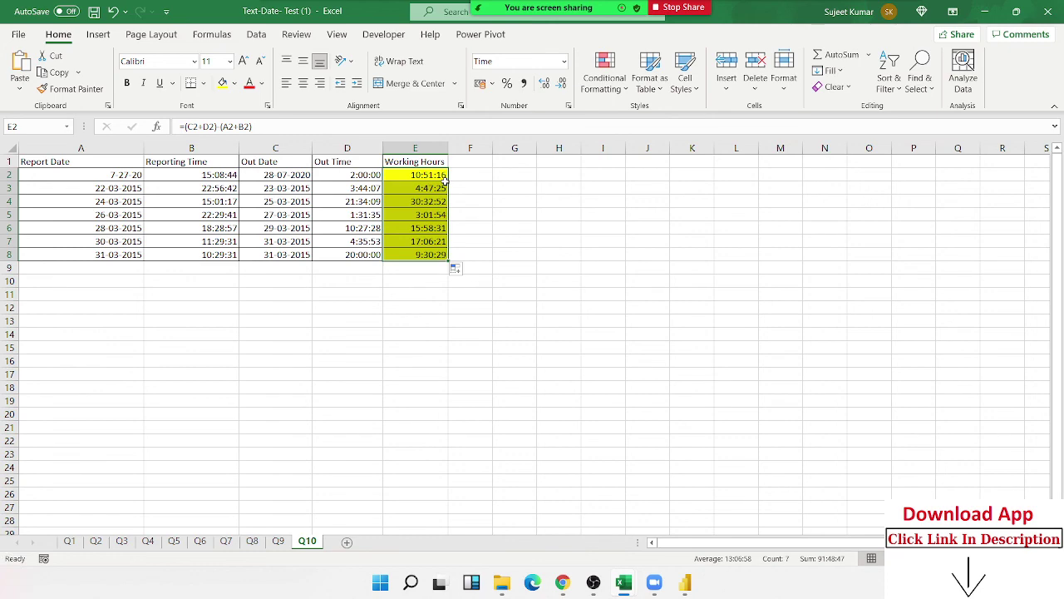
left_click(575, 586)
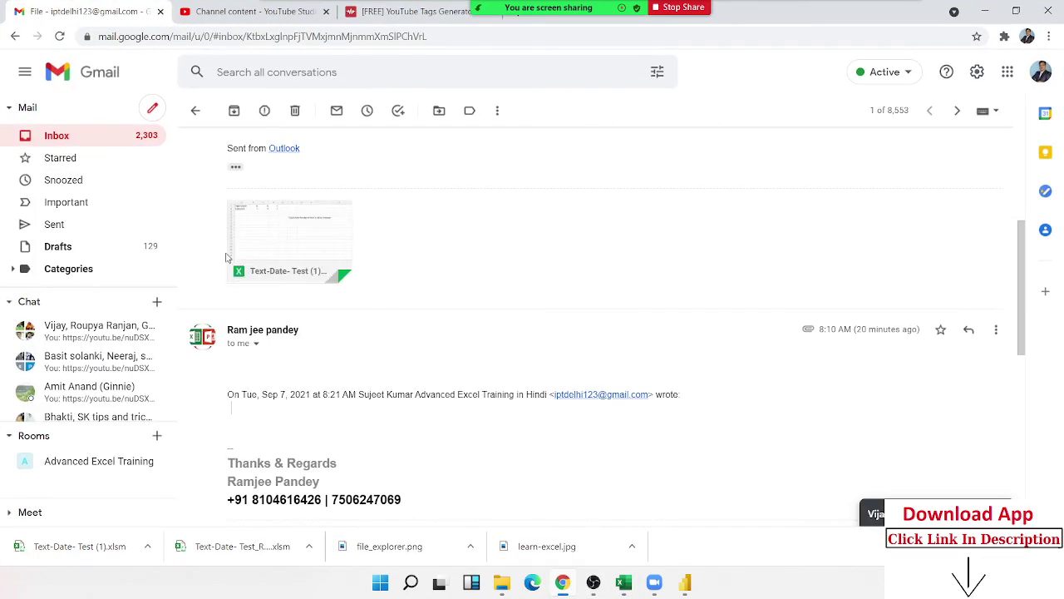